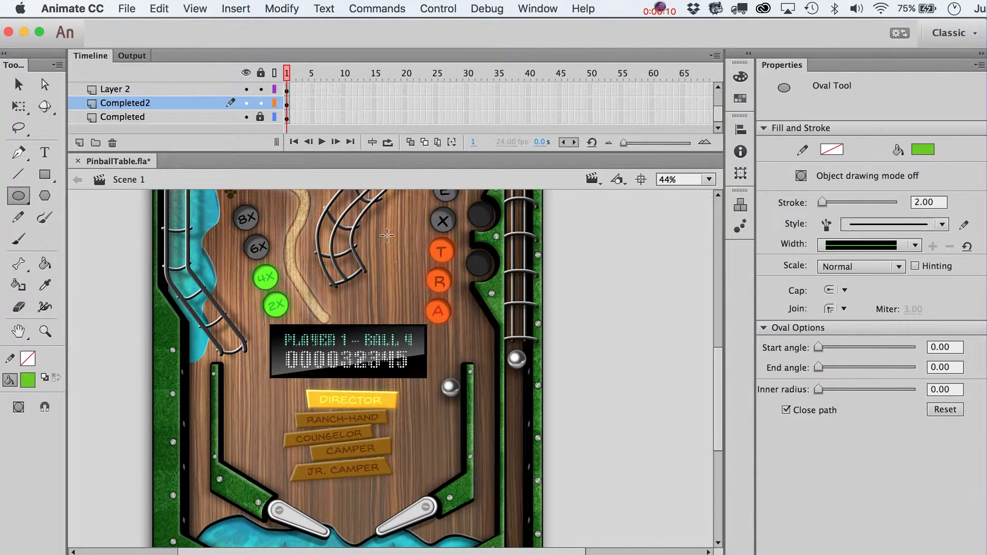
Step: Draw a green circle about 83 px across between the curved rail and the T light, and convert it to a movie clip named Bumper
mouse_move(387, 235)
left_mouse_down()
mouse_move(416, 265)
mouse_move(406, 262)
left_mouse_up()
key("v")
left_click(415, 262)
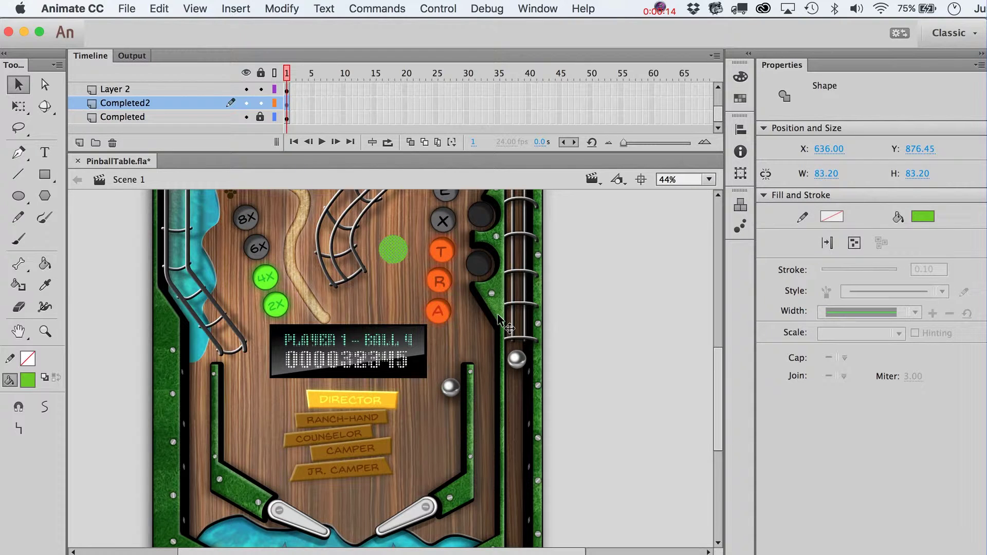
key("F8")
type("Bumper")
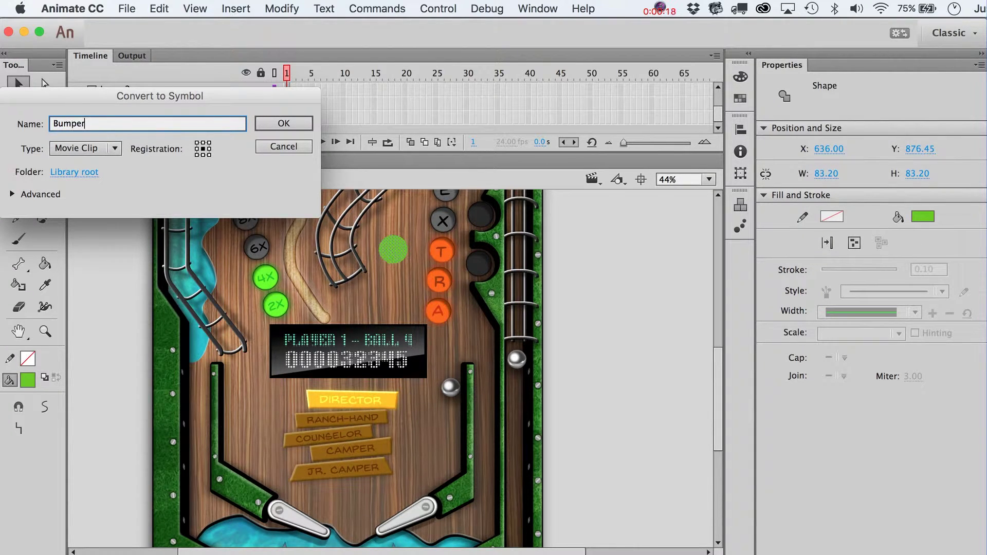
key("Return")
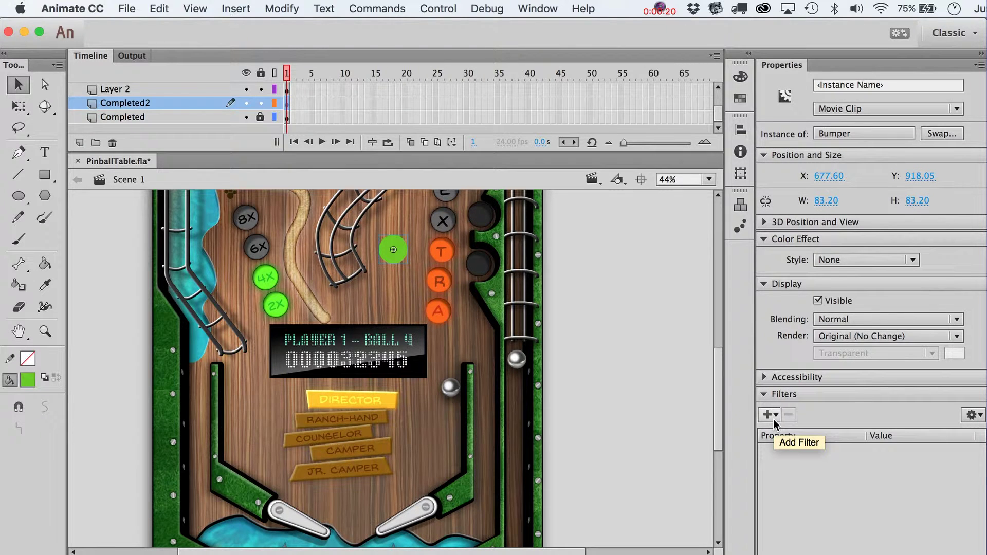
Step: Add a bevel filter to the bumper and set its quality to High
left_click(773, 420)
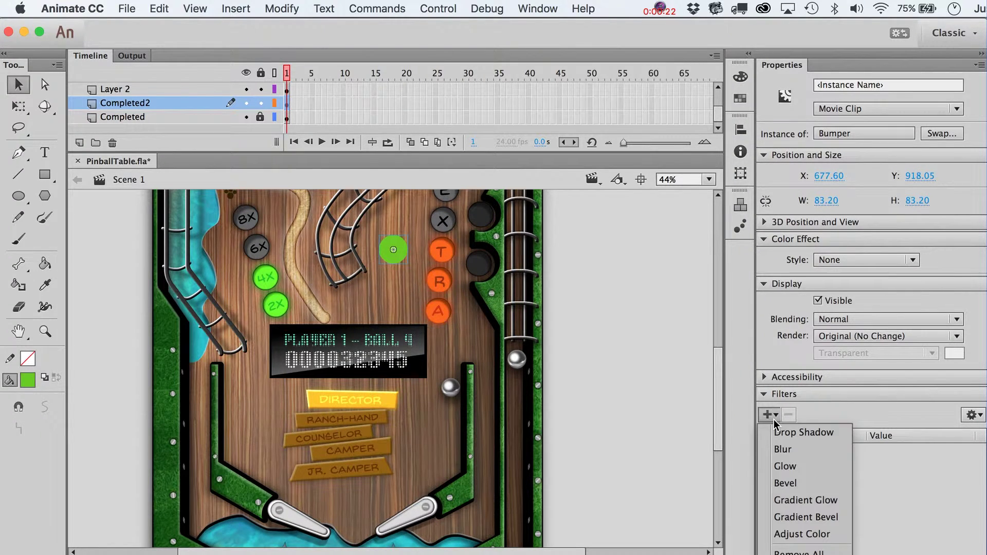
left_click(793, 482)
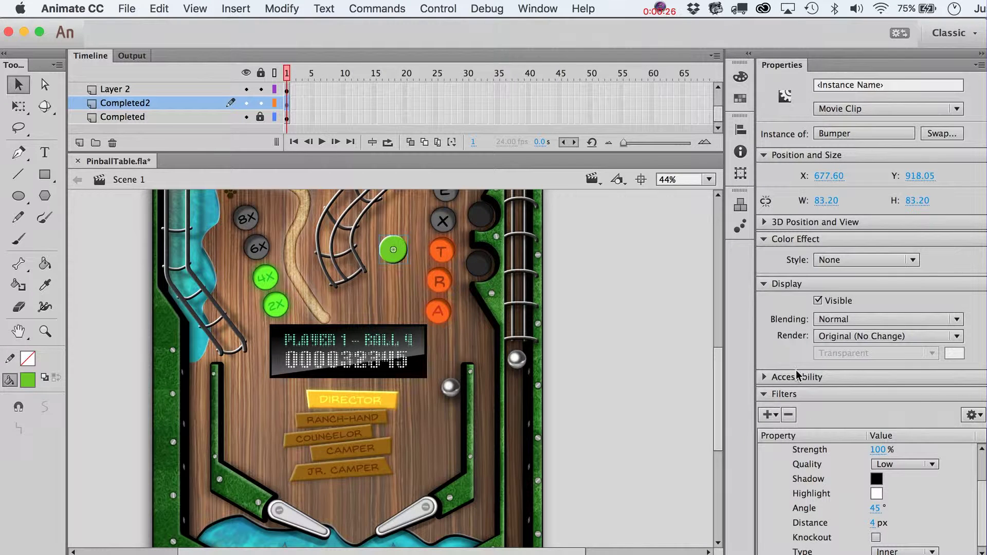
left_click(764, 284)
left_click(762, 239)
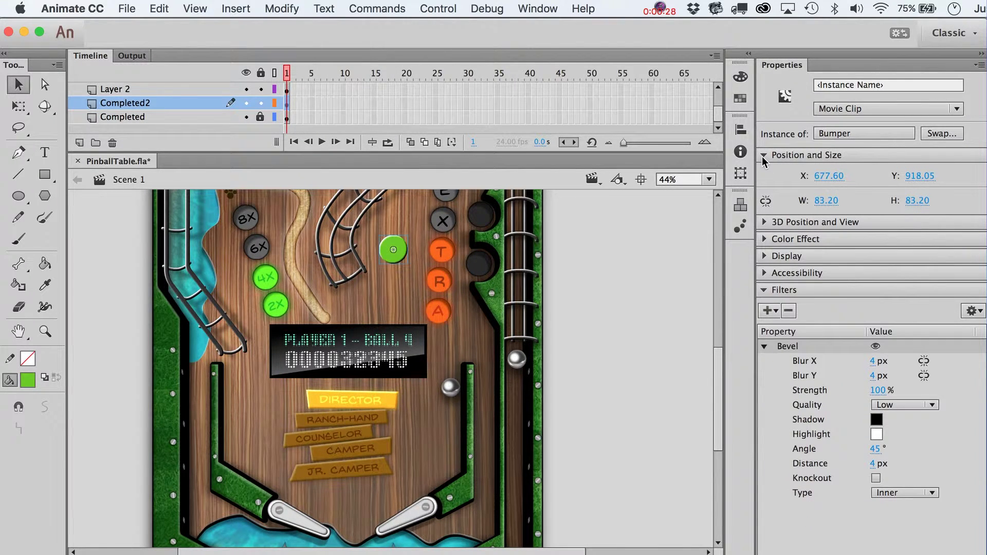
left_click(763, 155)
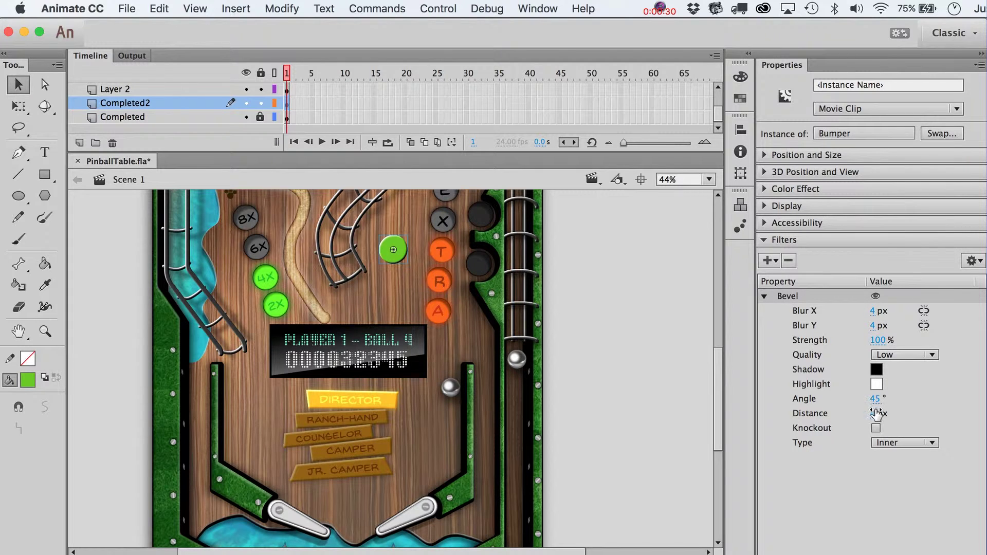
left_click(885, 356)
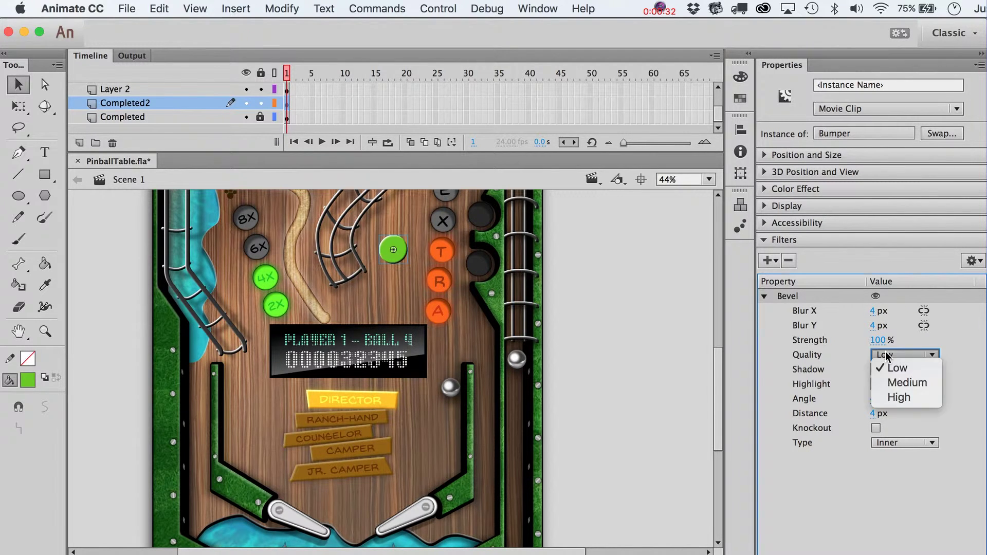
left_click(898, 396)
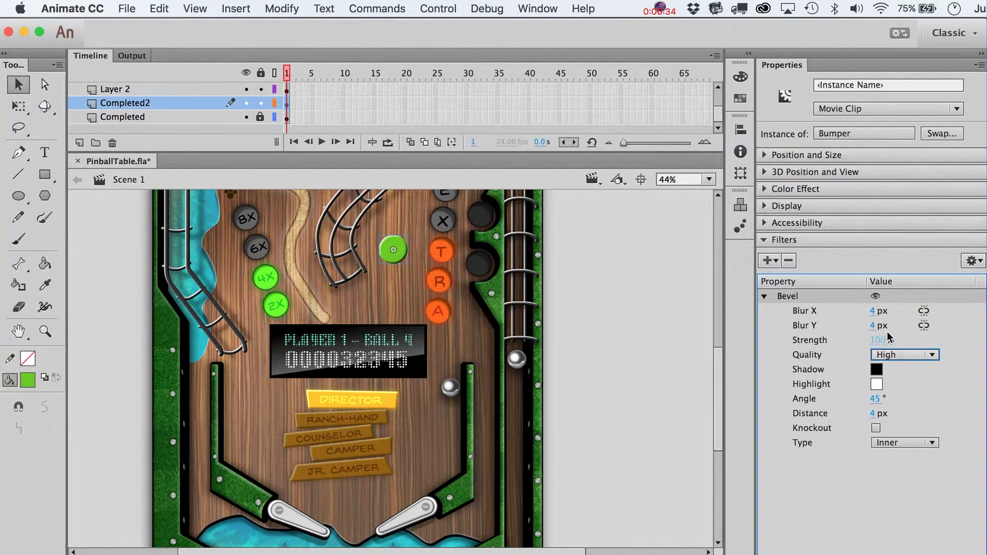
Step: Set the bevel's distance to 10 px, Blur X to 9 px, Blur Y to 8 px and strength to 71%
left_click(878, 413)
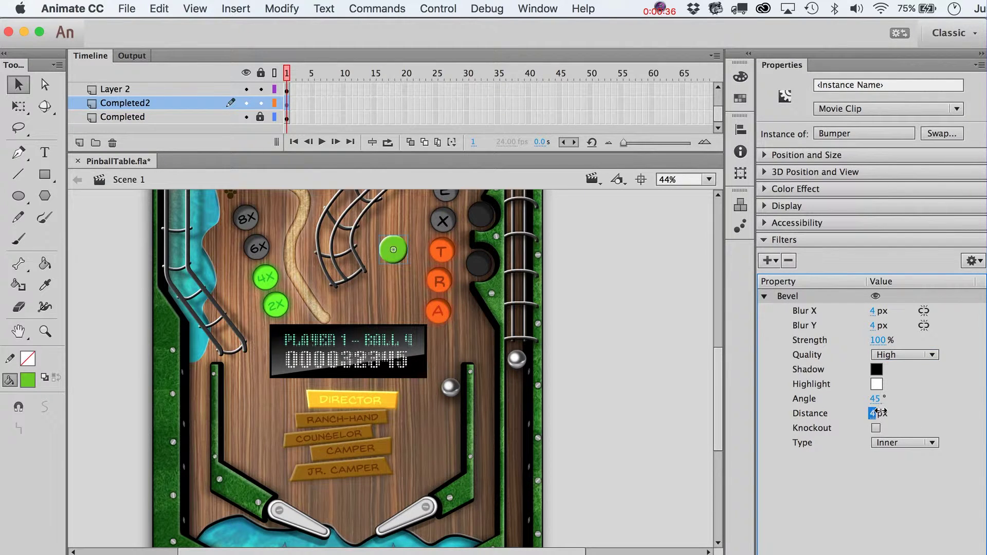
type("9")
type("10")
key("Return")
left_click(872, 311)
left_click(872, 325)
left_click_drag(874, 340, 864, 339)
left_click(630, 295)
Step: Scale the green bumper to 110%
left_click(390, 255)
key("q")
key("super+alt+s")
type("110")
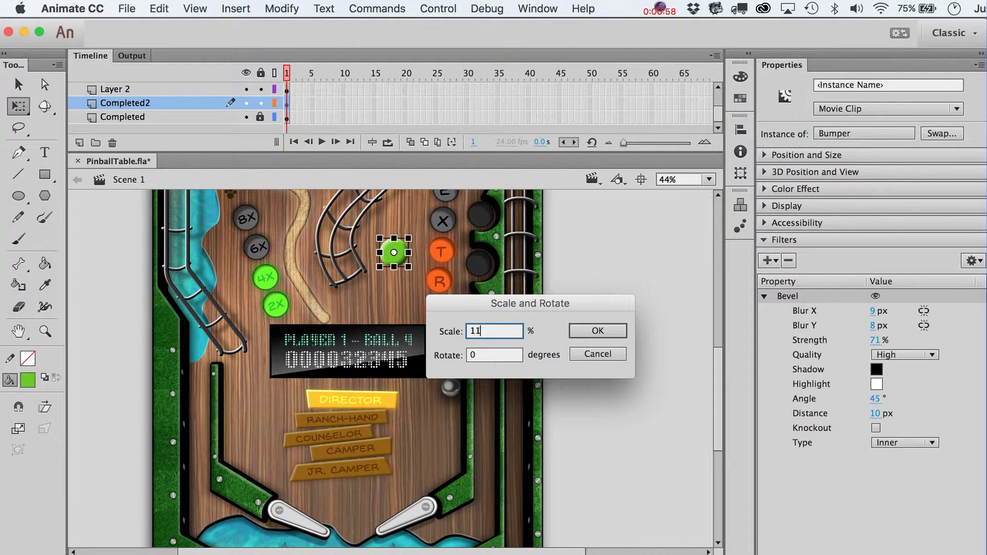
key("Return")
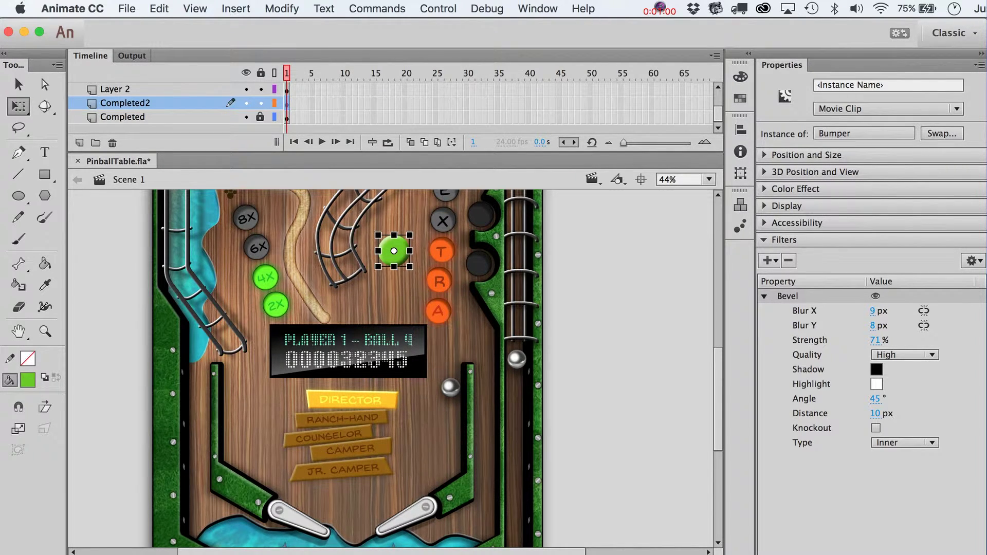
Step: Create a scaled-down copy of the bumper centred on top of the larger one as its inner cap
key("super+alt+s")
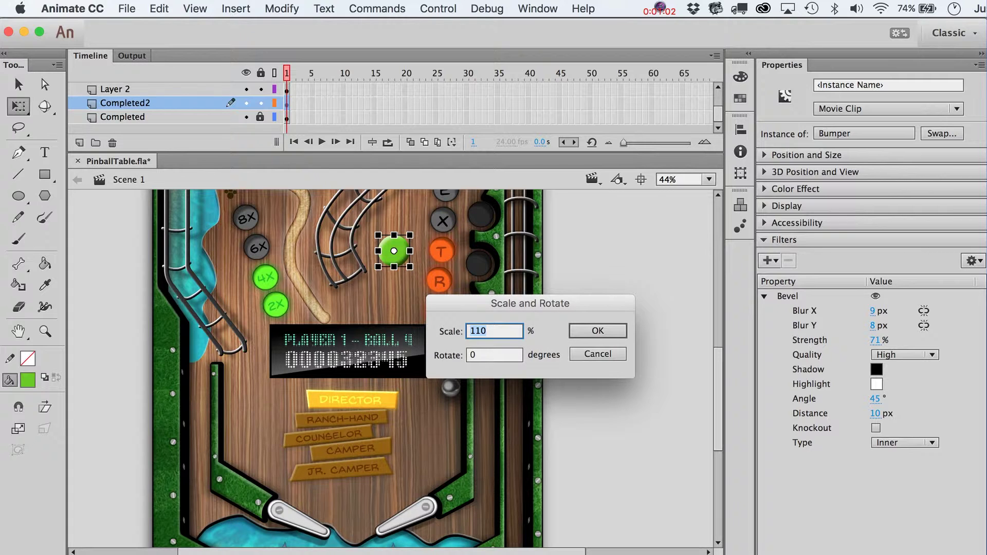
type("100")
key("Return")
left_click(15, 77)
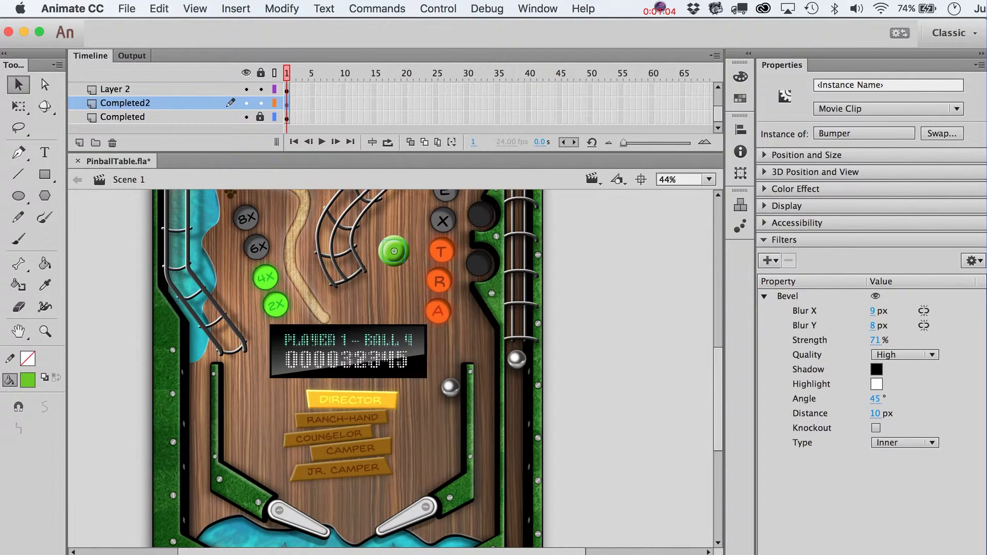
Step: Nudge the smaller inner bumper circle up by five small steps
left_click(612, 267)
left_click(400, 252)
key("Up")
key("Up")
key("Up")
key("Up")
key("Up")
left_click(689, 314)
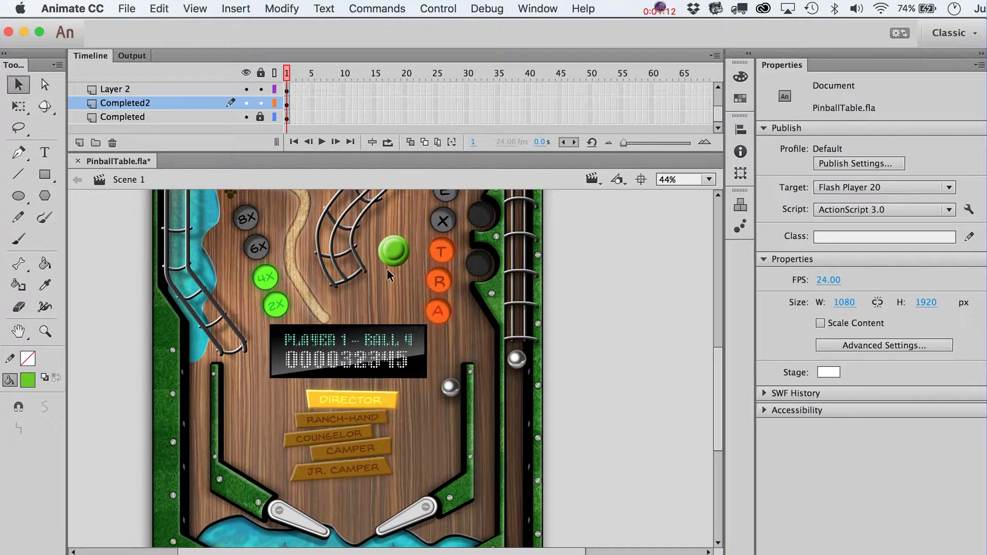
Step: Add a glow filter to the larger outer bumper circle and make its color black
left_click(394, 257)
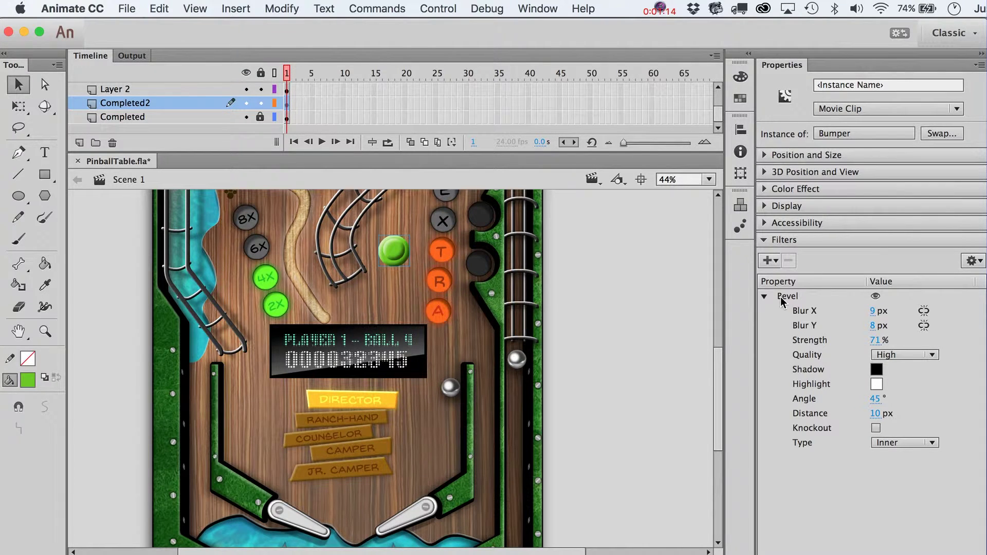
left_click(767, 260)
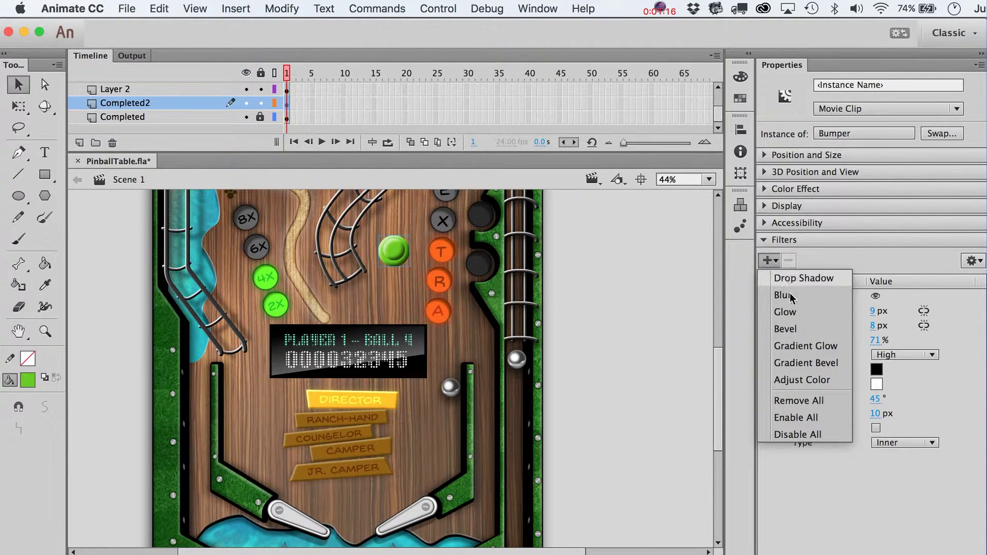
left_click(792, 312)
left_click(876, 522)
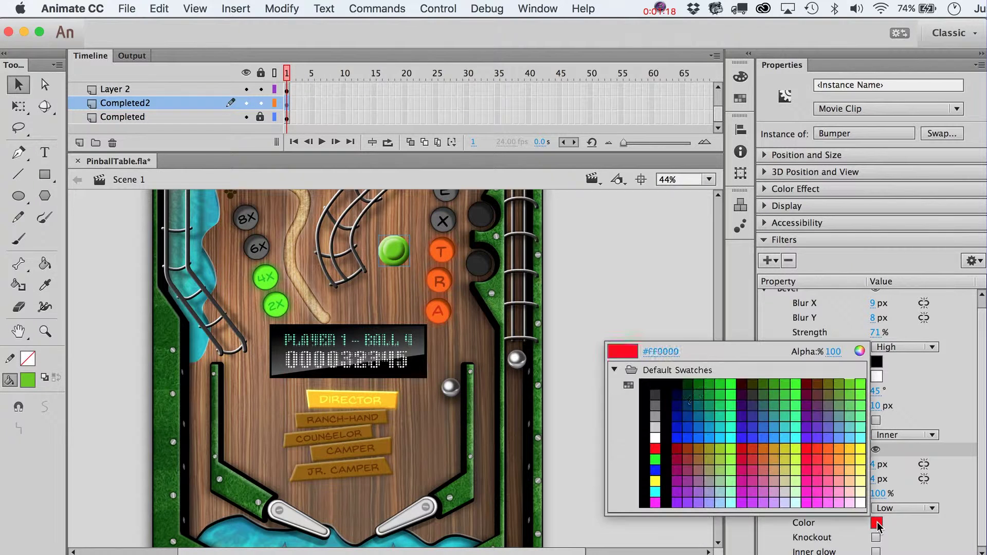
left_click(658, 384)
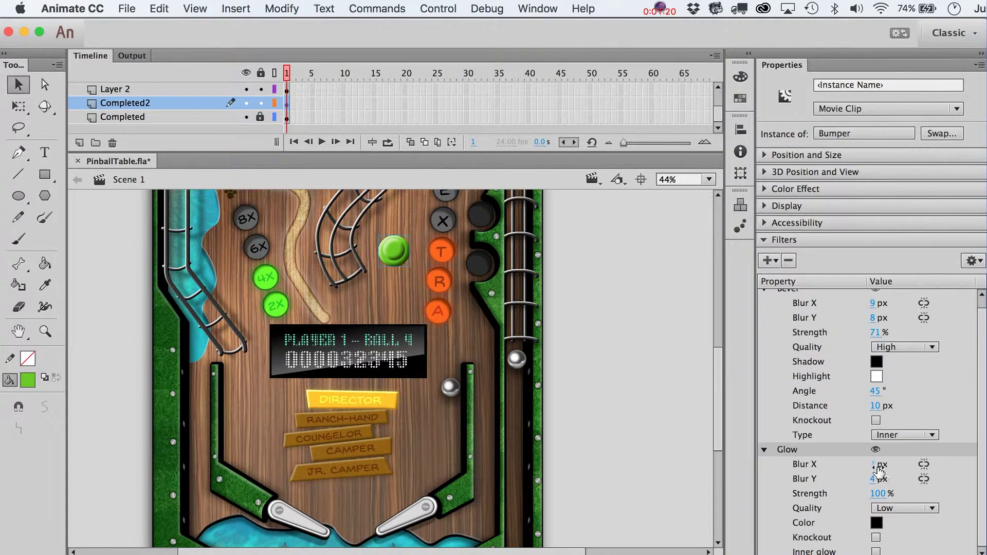
Step: Set the outer bumper's glow to Blur X 21 px, Blur Y 24 px and High quality
left_click(765, 291)
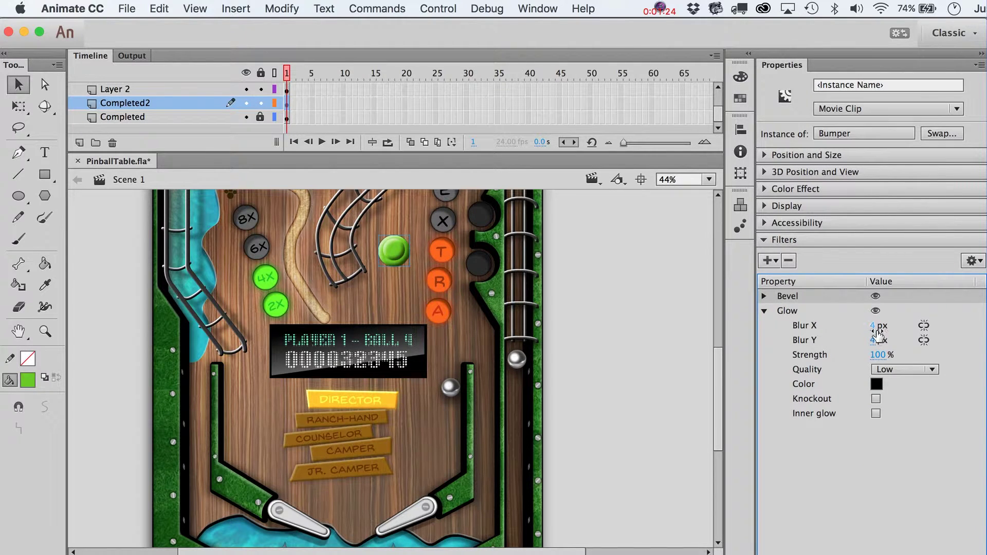
left_click_drag(872, 326, 890, 337)
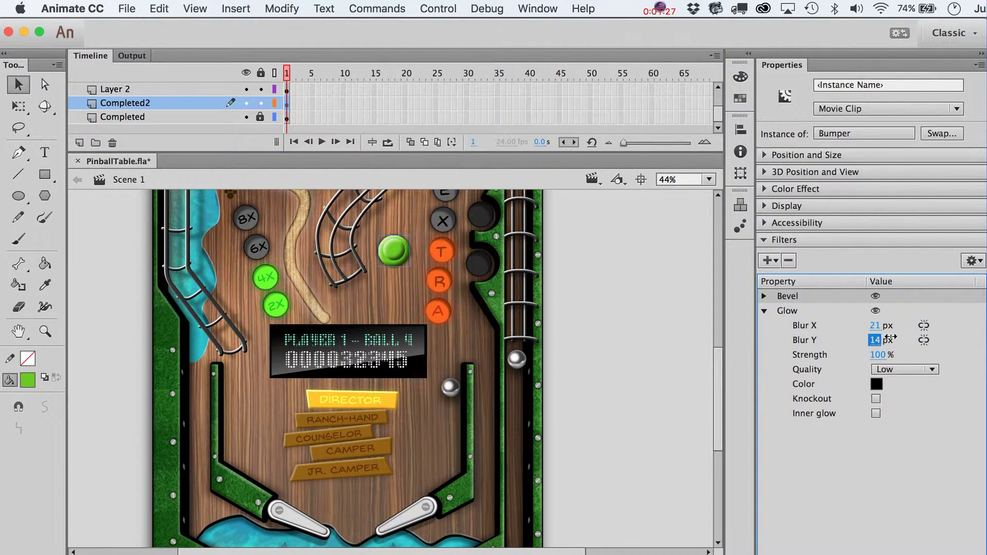
left_click(894, 369)
left_click(898, 415)
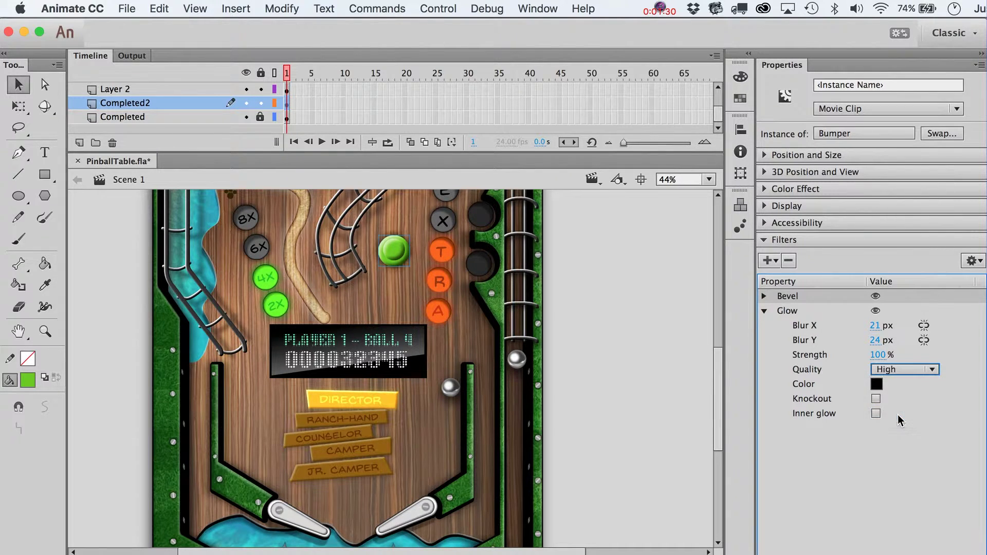
left_click(666, 371)
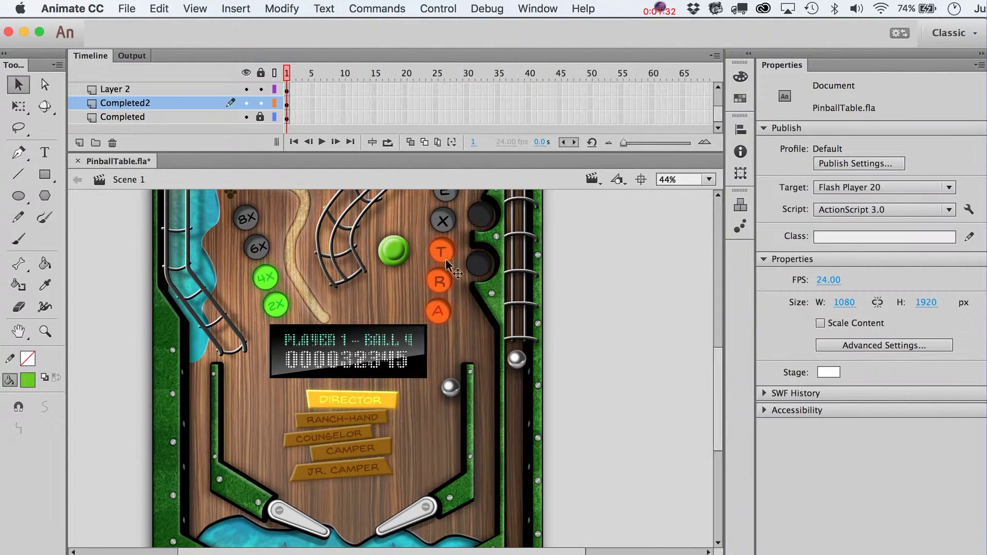
Step: Add a drop shadow to the outer bumper circle with distance 16 px, strength 54% and angle 61°
left_click(399, 270)
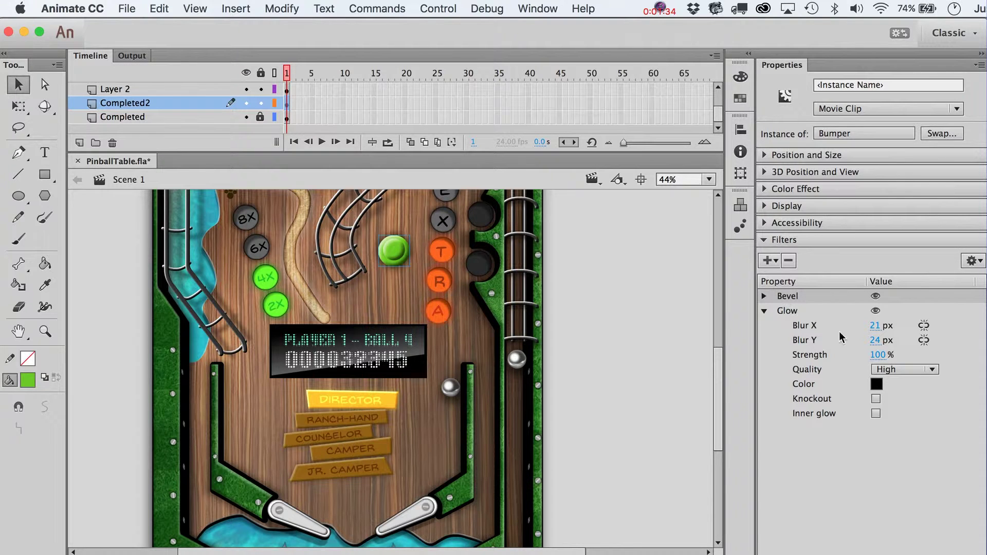
left_click(767, 261)
left_click(791, 284)
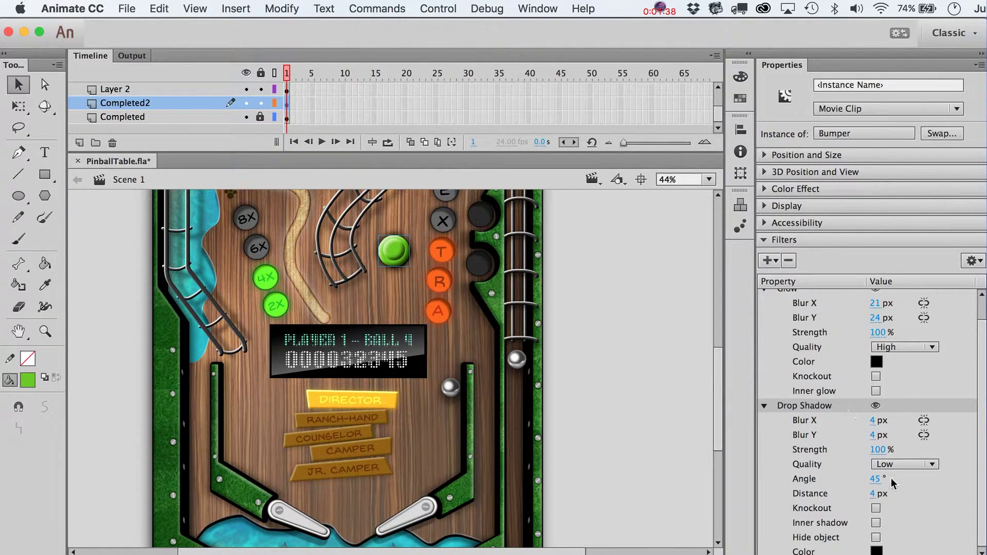
mouse_move(876, 493)
left_mouse_down()
mouse_move(899, 492)
mouse_move(888, 491)
left_mouse_up()
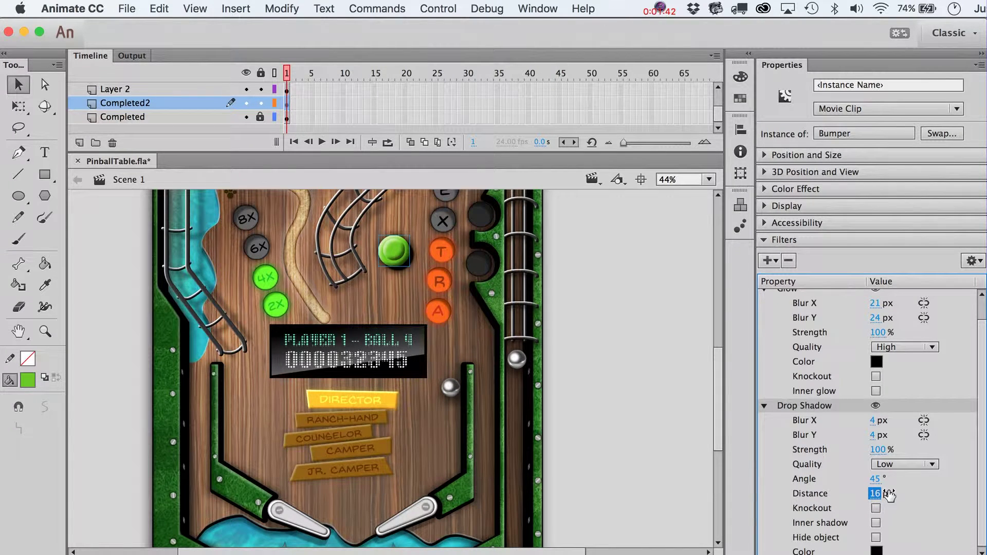
left_click_drag(874, 449, 847, 448)
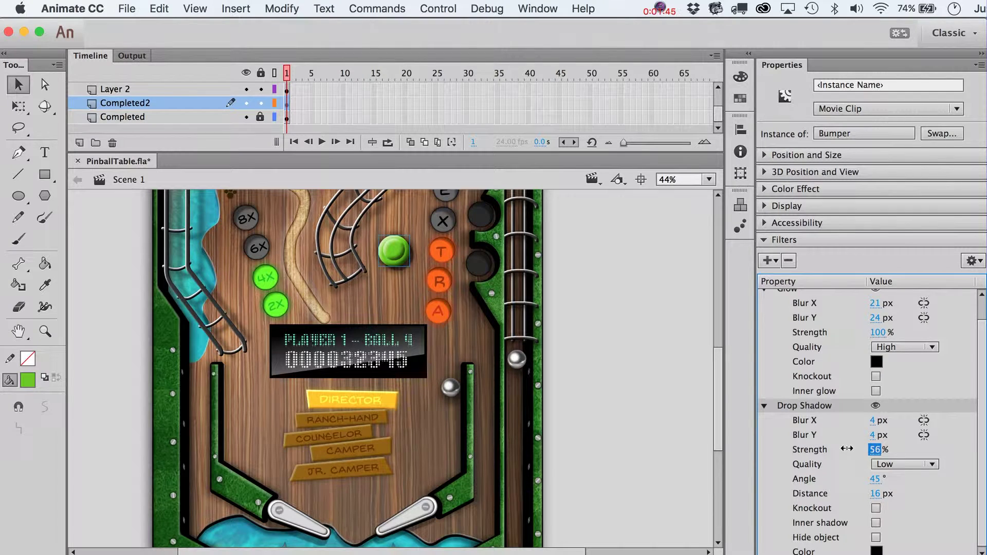
left_click(659, 344)
key("super+z")
left_click_drag(877, 484, 896, 483)
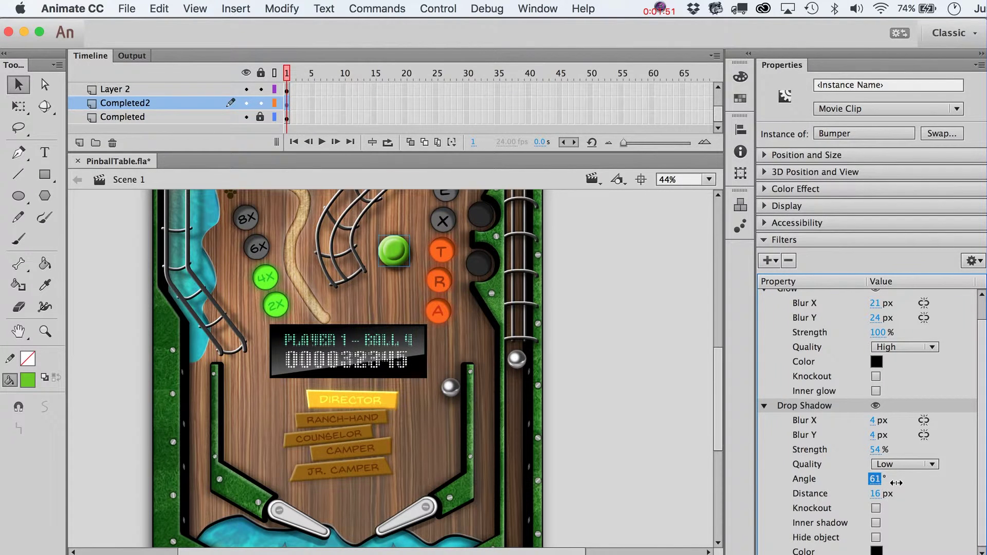
left_click(652, 337)
Step: Add a glow filter to the smaller inner bumper circle and make its color black
scroll(565, 362, "up", 3)
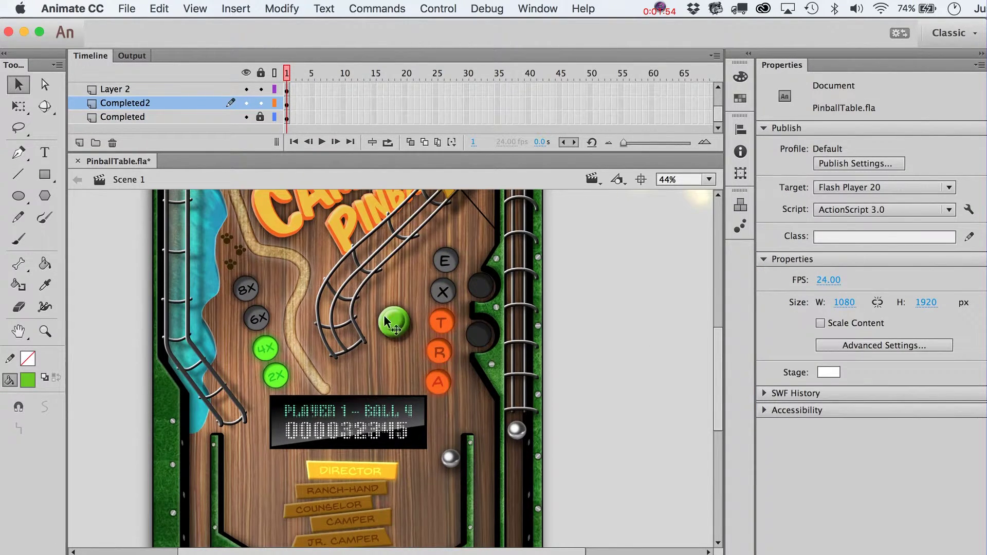
scroll(529, 386, "up", 3)
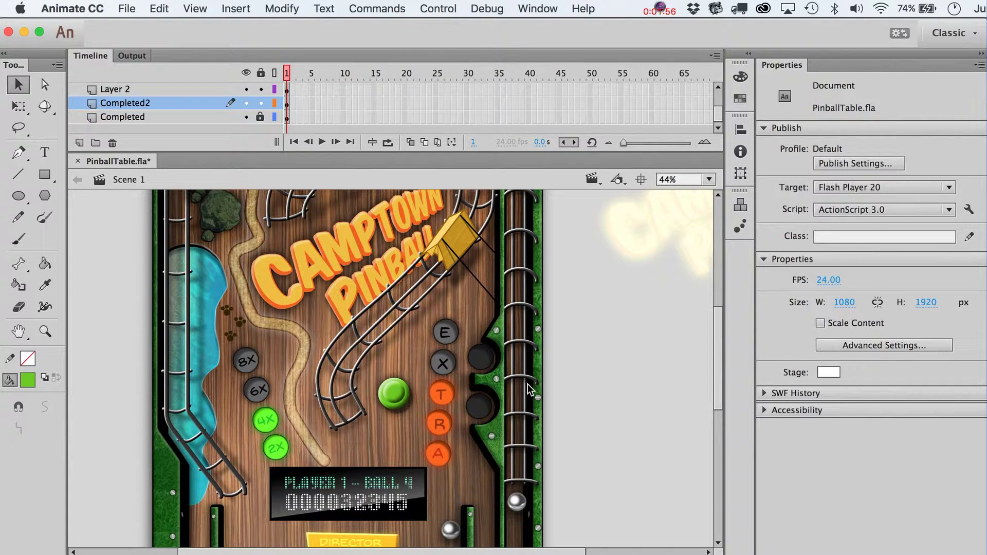
scroll(495, 412, "down", 4)
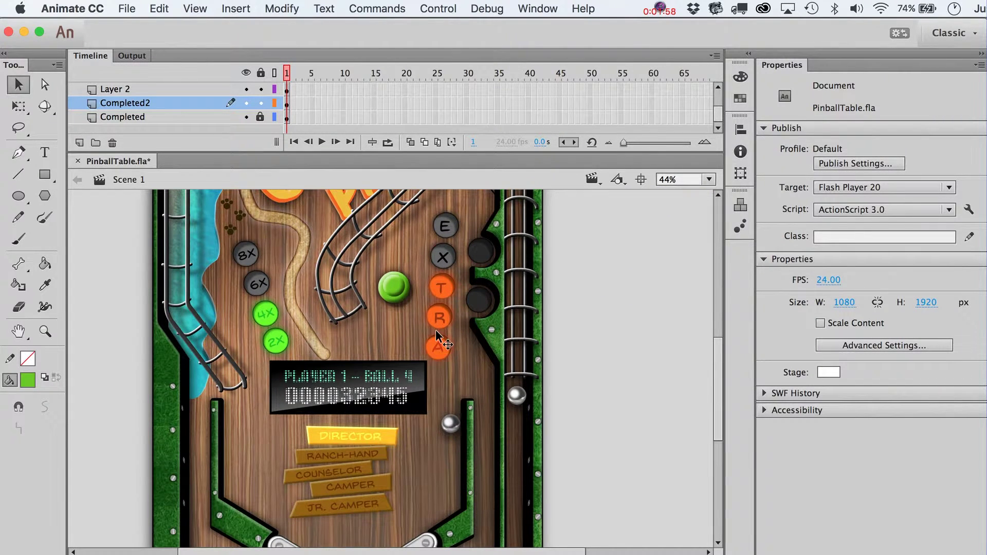
left_click(398, 295)
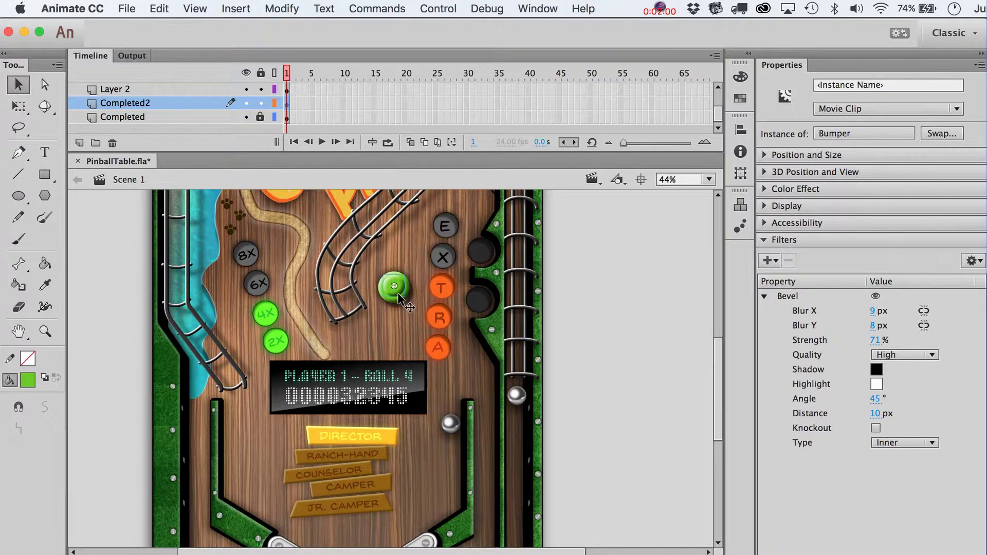
left_click(765, 295)
left_click(769, 260)
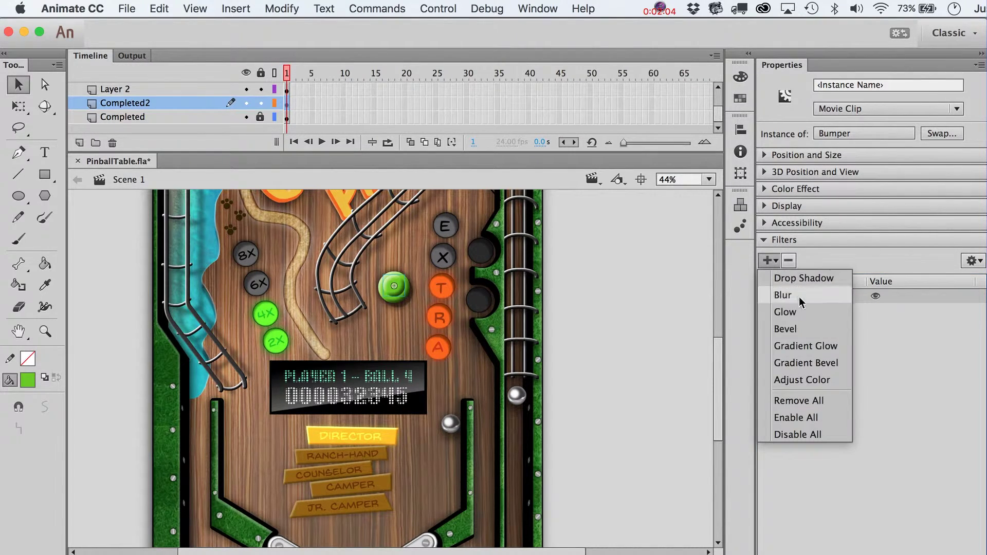
left_click(796, 312)
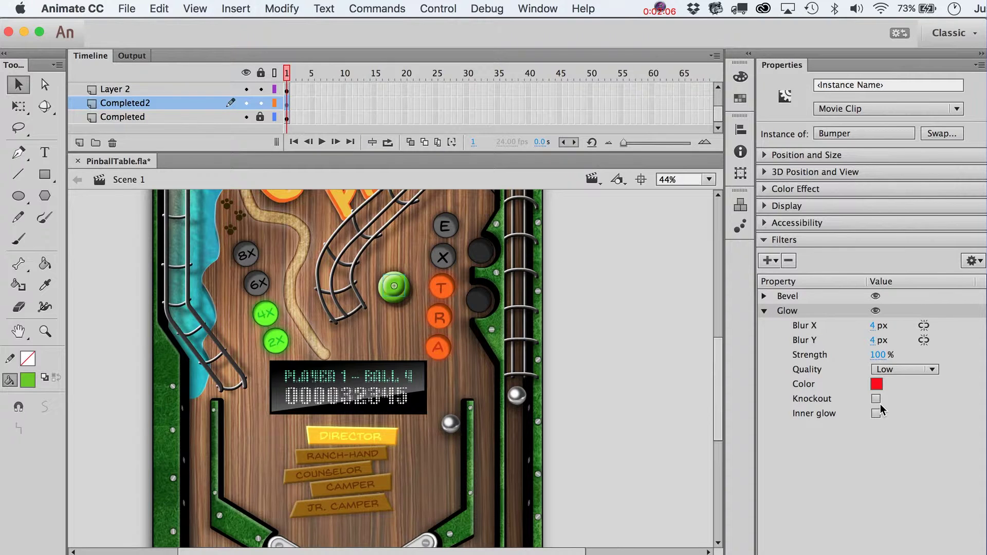
left_click(876, 384)
left_click(649, 430)
Step: Set the inner bumper circle's glow to Blur X 9 px, Blur Y 10 px and High quality
mouse_move(872, 326)
left_mouse_down()
mouse_move(885, 326)
mouse_move(883, 340)
left_mouse_up()
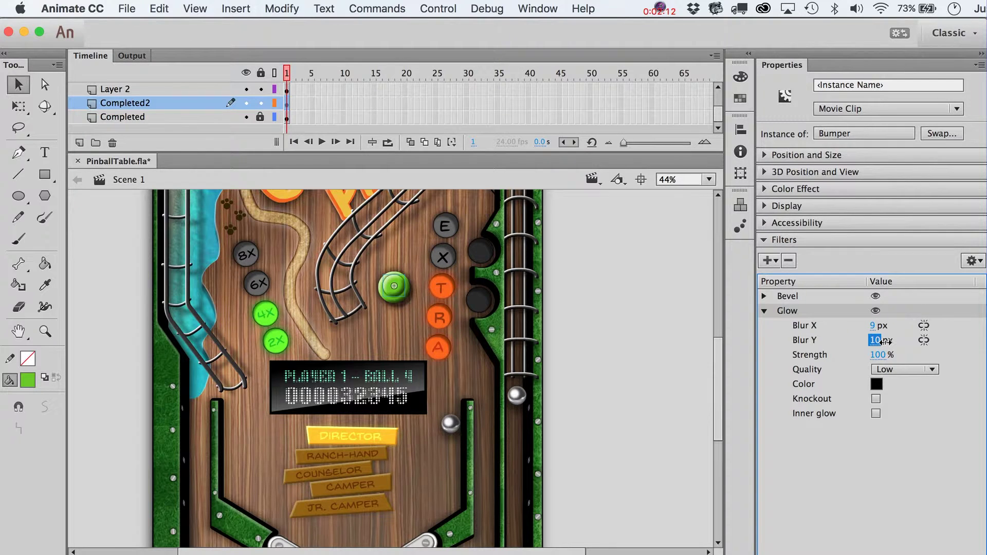
left_click(881, 370)
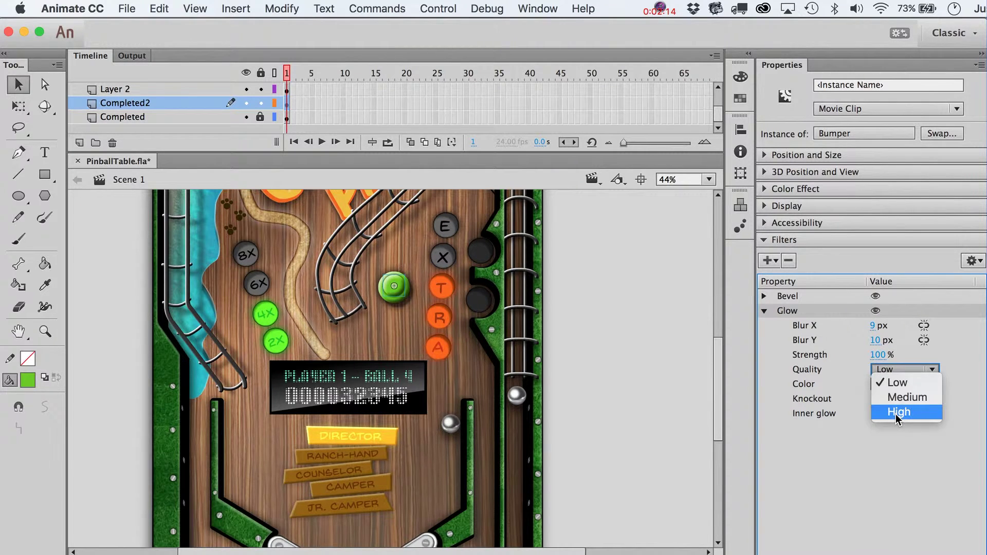
left_click(898, 409)
left_click(595, 326)
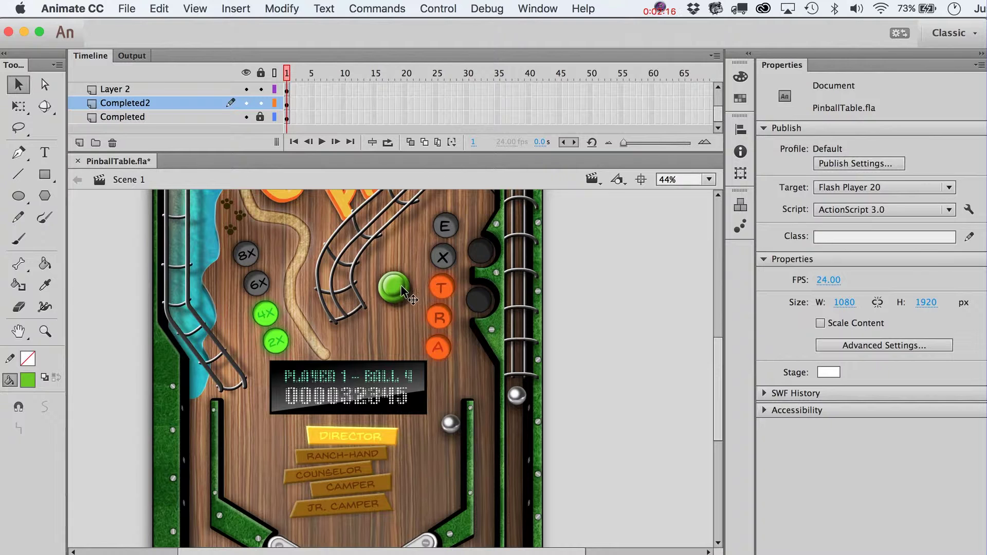
left_click(401, 290)
left_click(613, 305)
Step: Try scaling the smaller inner bumper circle to 110%
left_click(399, 289)
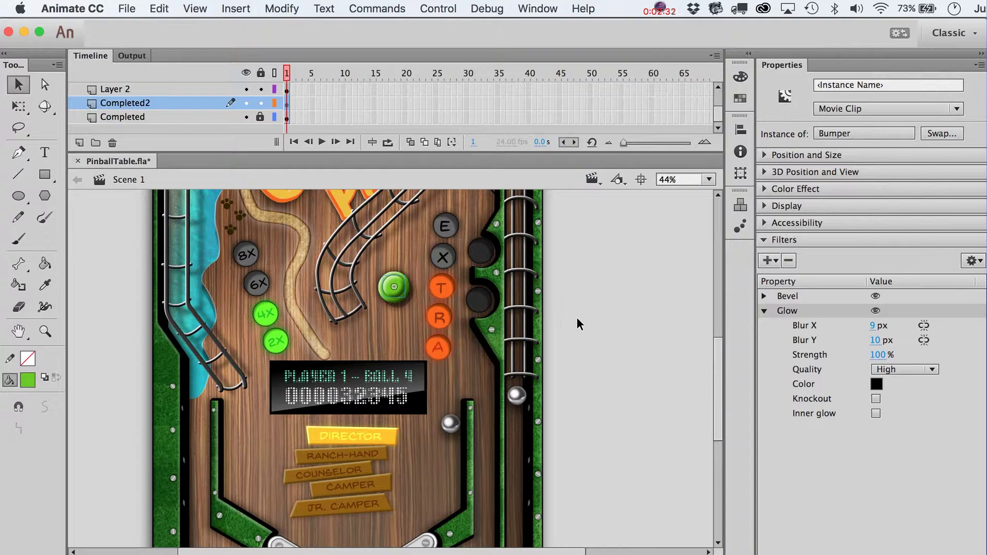
key("super+alt+s")
type("1")
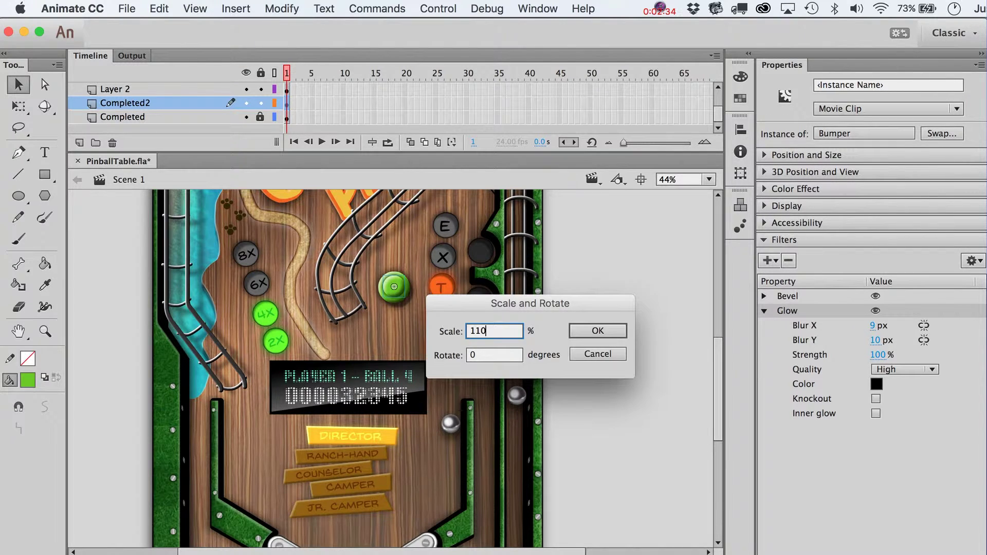
type("10")
key("Return")
left_click(493, 278)
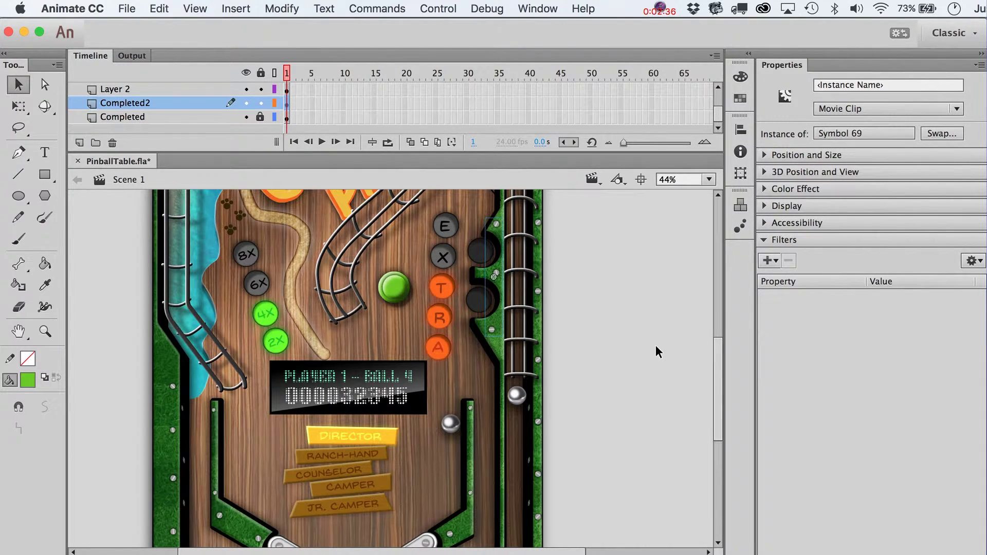
left_click(392, 284)
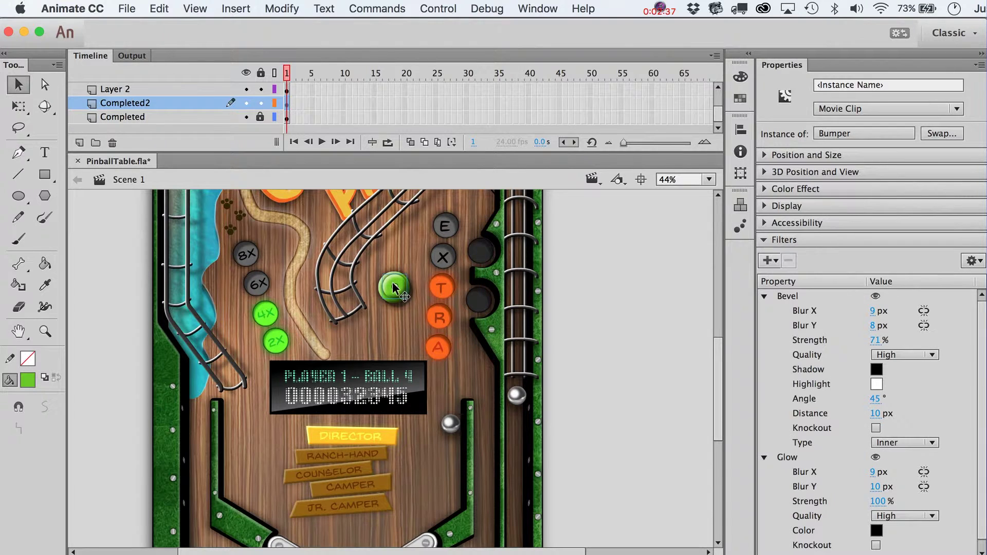
left_click(696, 366)
Step: Undo the scaling of the smaller inner bumper circle
key("cmd+z")
key("cmd+z")
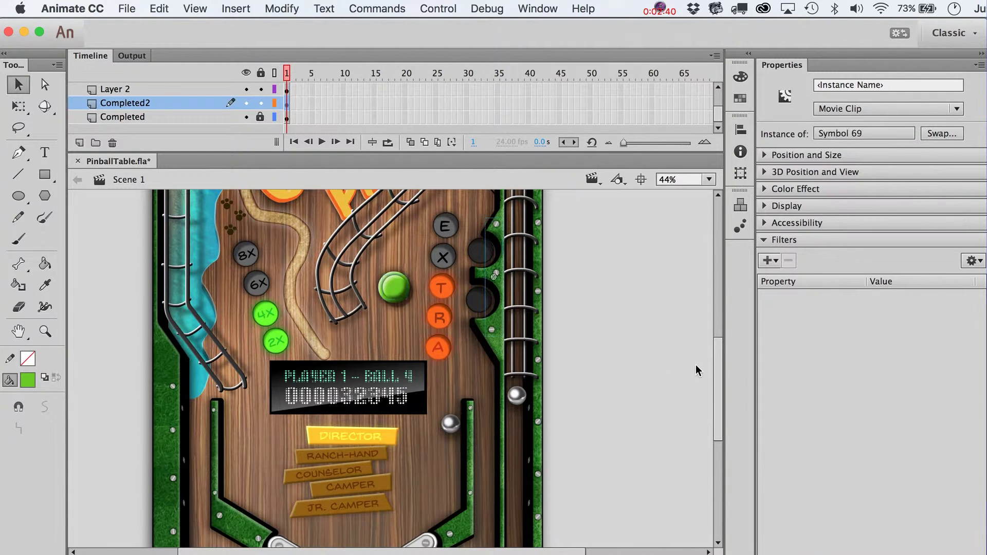
key("super+y")
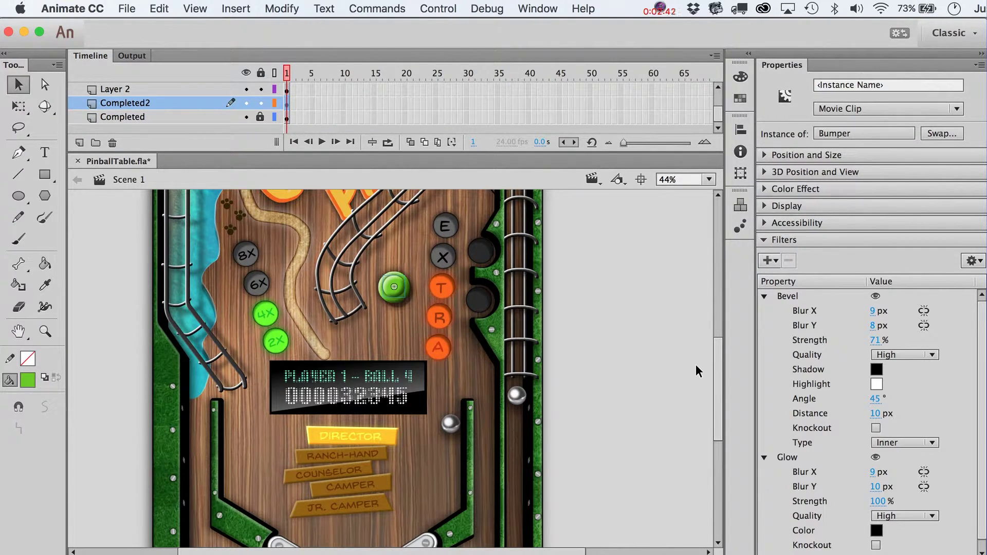
left_click(695, 364)
Step: Copy the 6X text from inside the 6xUnlit movie clip and paste it into Scene 1 beside the green bumper
left_click(45, 152)
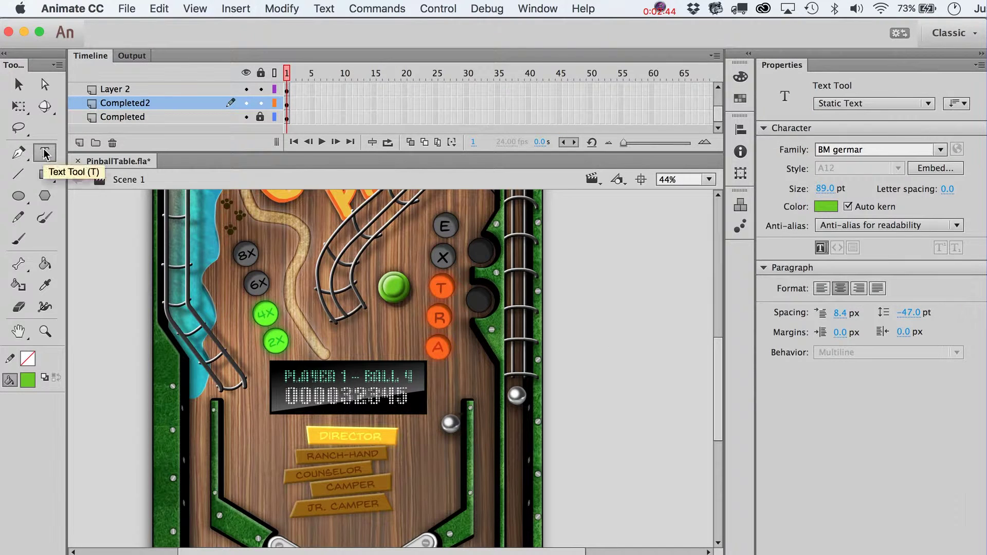
key("v")
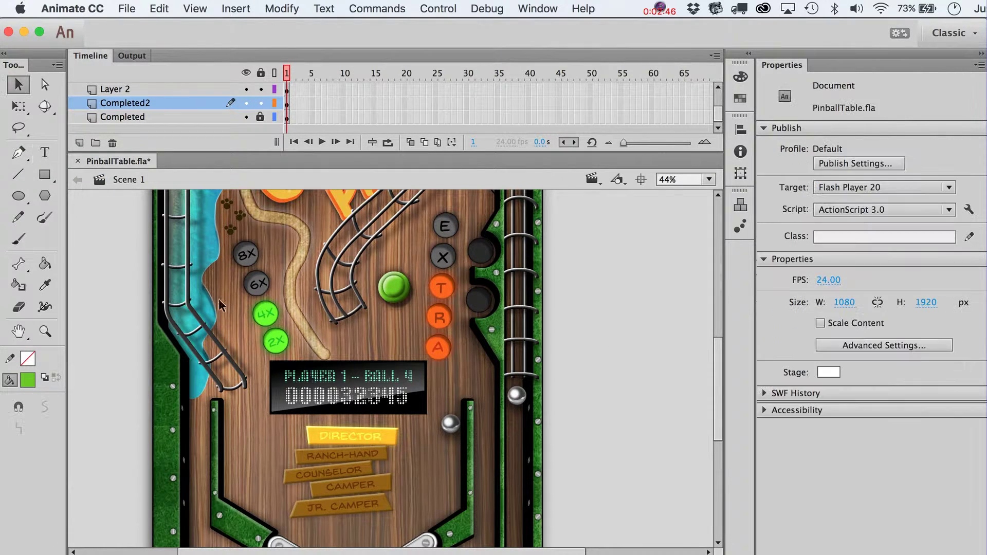
left_click(260, 286)
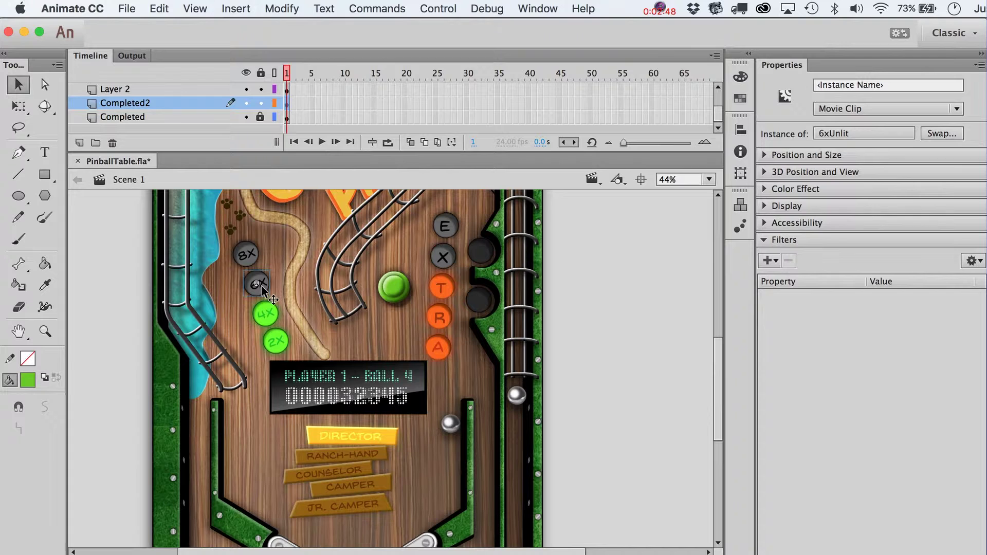
double_click(261, 285)
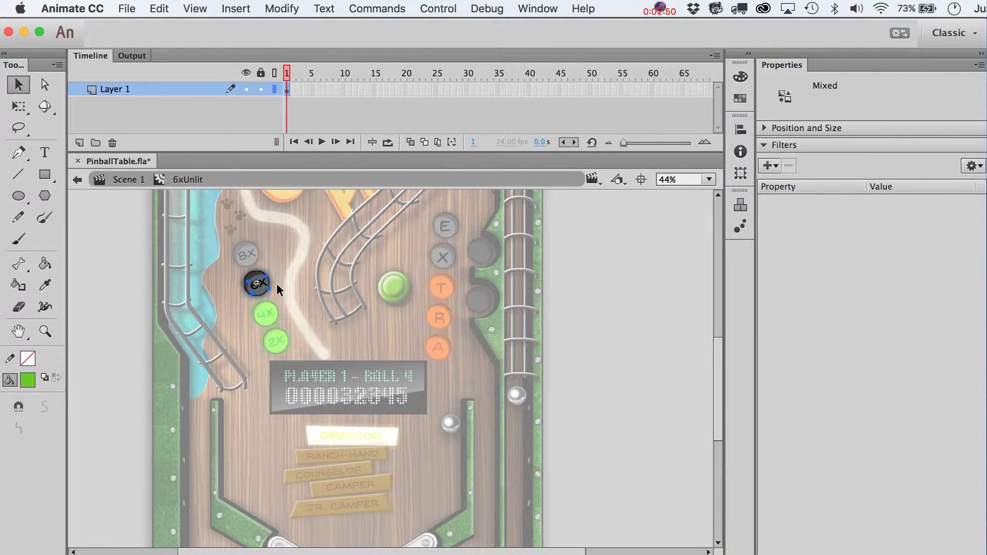
left_click(280, 286)
key("super+a")
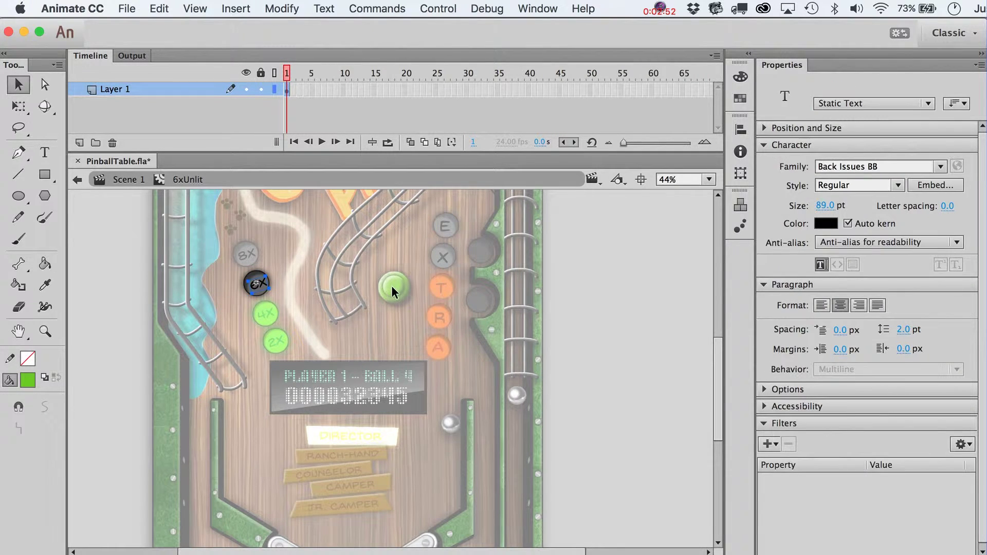
left_click(437, 297)
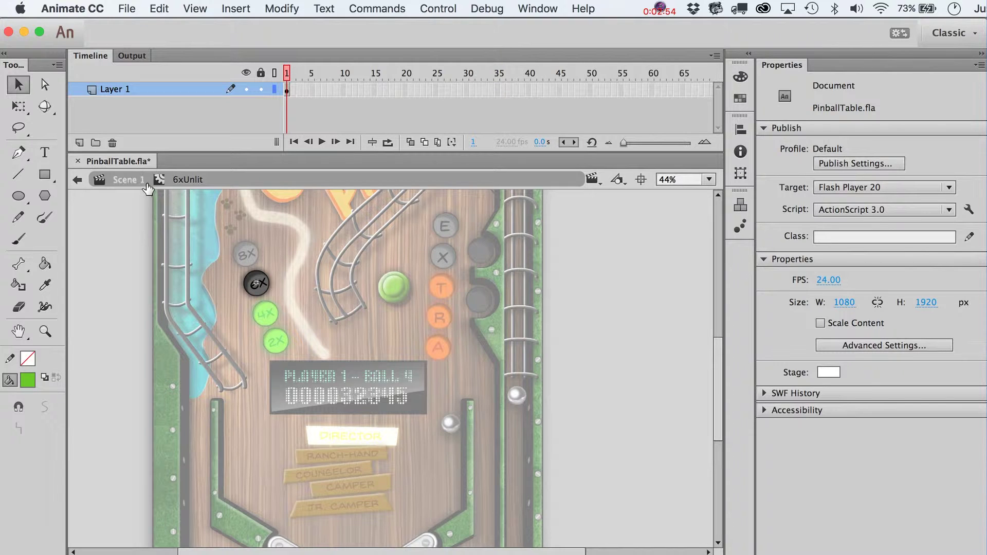
double_click(452, 326)
left_click(394, 286)
left_click(421, 331)
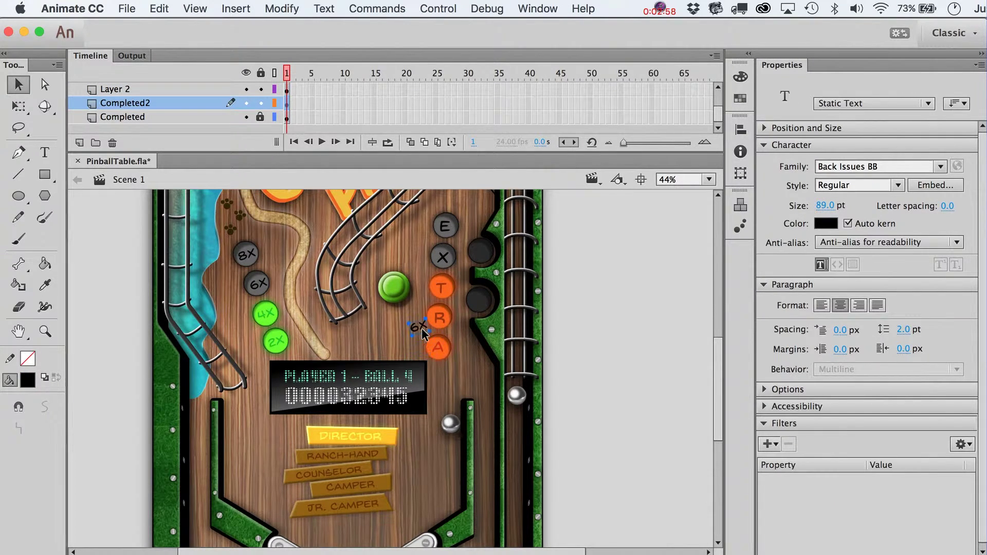
key("ctrl+shift+v")
Step: Change the pasted 6X text below the green bumper to read 100
key("t")
double_click(405, 326)
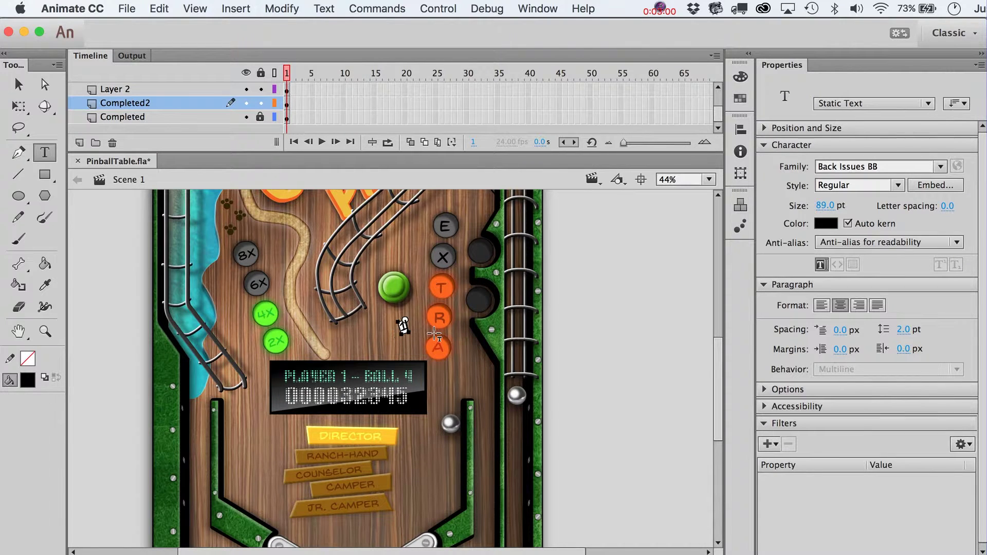
type("100")
left_click(18, 83)
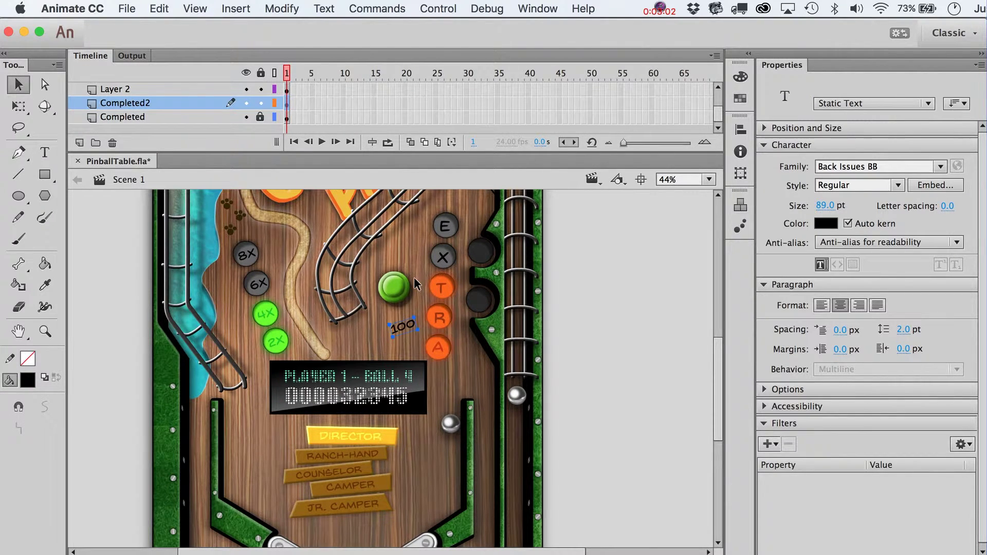
Step: Move the 100 text onto the center of the green bumper and scale it to 60%
left_click_drag(406, 326, 395, 286)
key("ctrl+alt+s")
type("60")
key("Return")
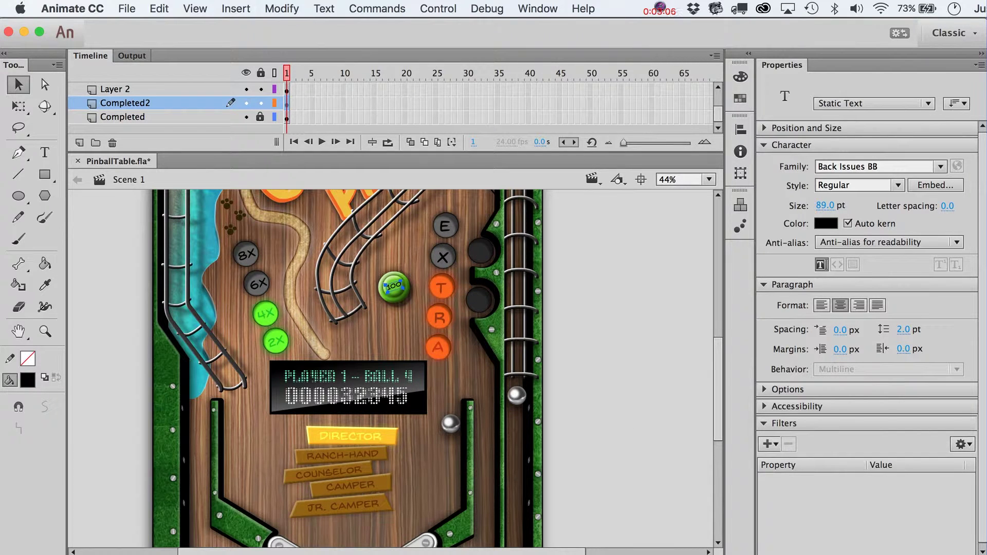
left_click(575, 339)
Step: Rotate the 100 text on the bumper clockwise with Free Transform so it tilts slightly downward
scroll(576, 342, "up", 5)
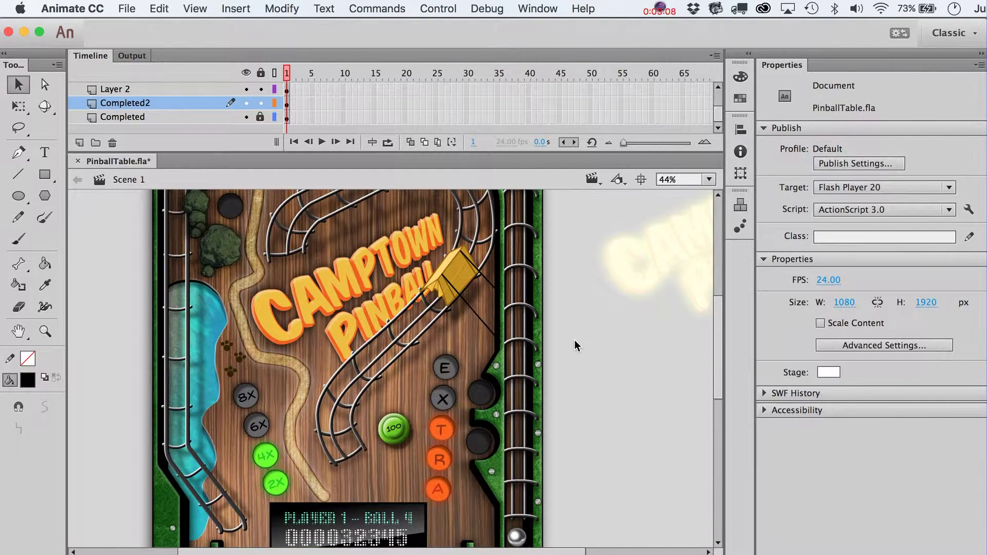
scroll(575, 345, "down", 3)
left_click(394, 357)
key("q")
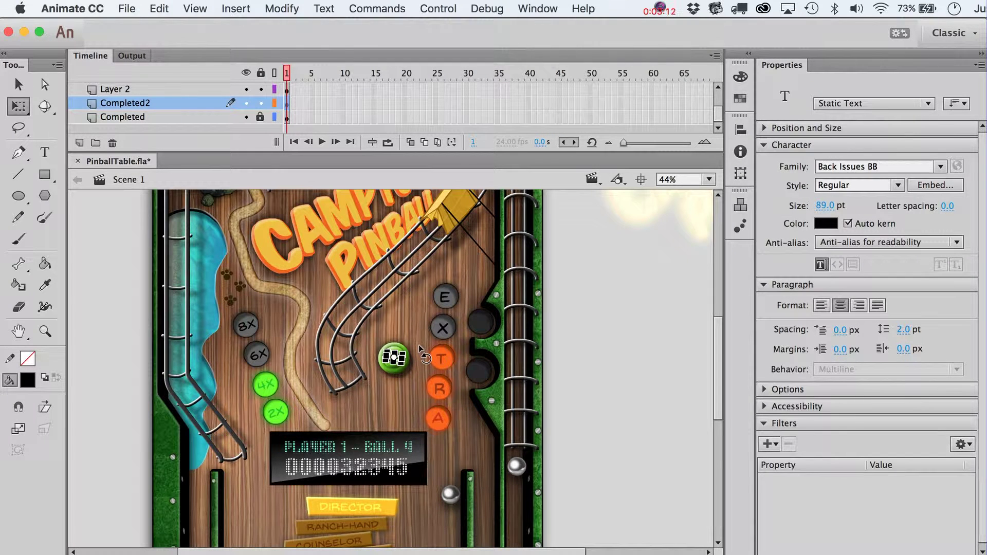
key("v")
left_click(594, 350)
scroll(594, 350, "down", 3)
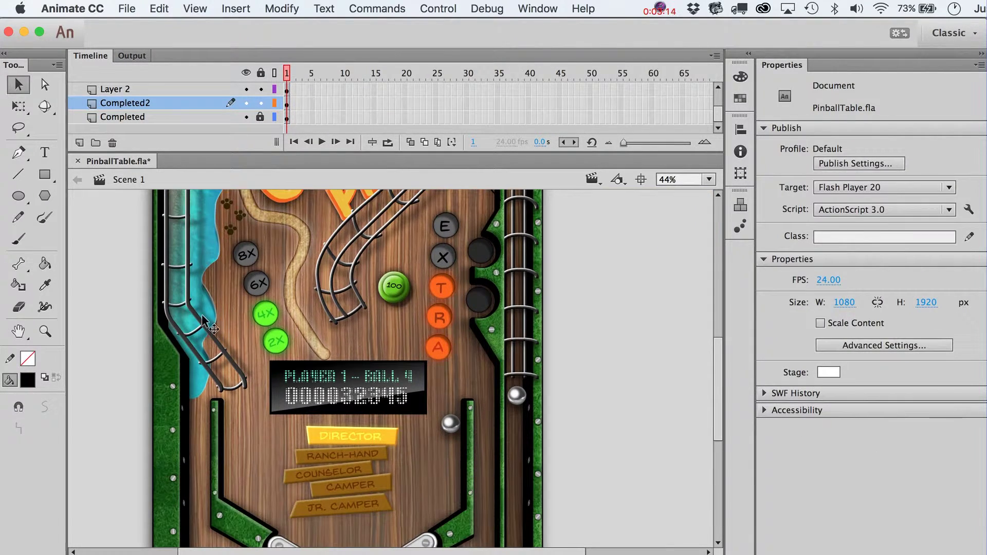
Step: Convert both bumper circles and the 100 text together into a movie clip symbol named Bumper_Animation
left_click(45, 331)
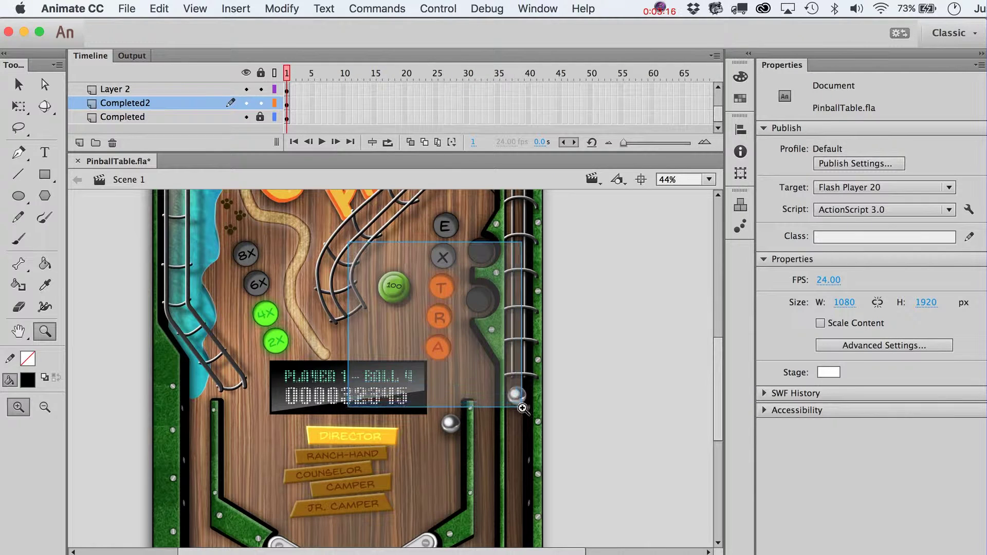
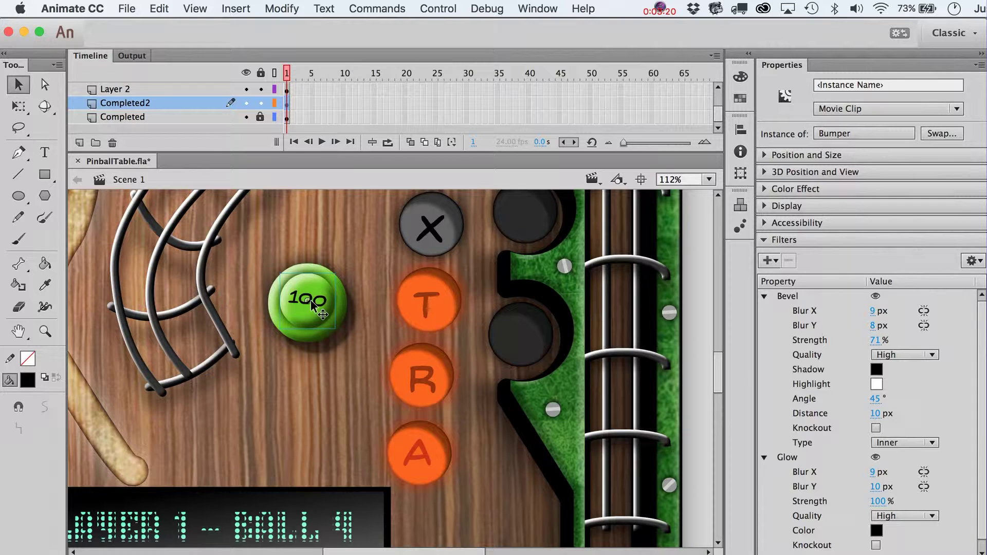
left_click(311, 327, "shift")
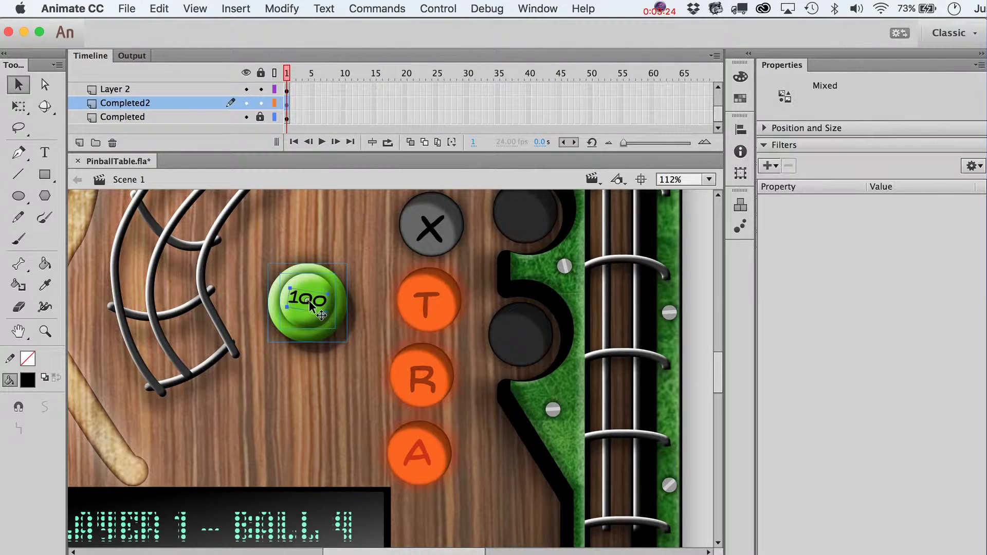
key("F8")
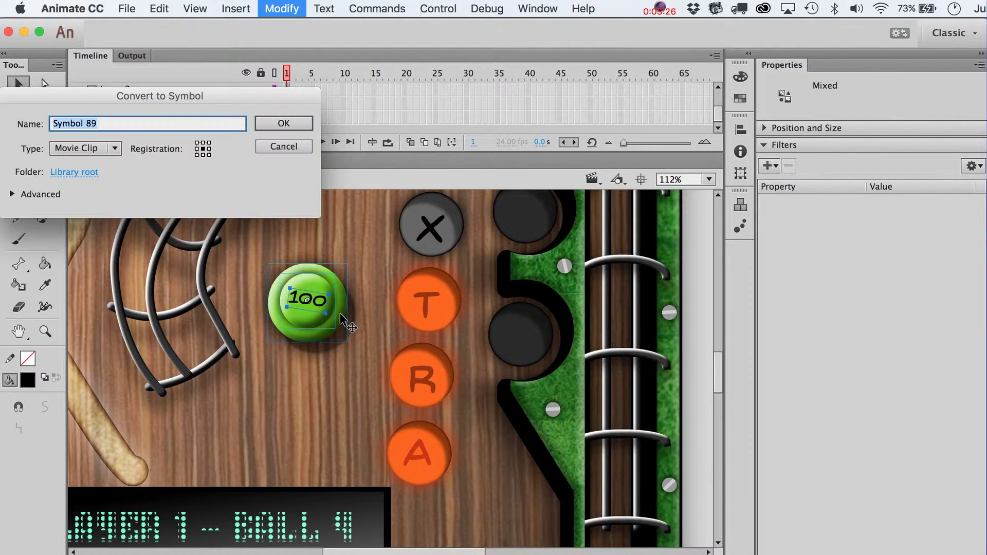
type("Bumper_Animation")
key("Return")
Step: Enter the Bumper_Animation symbol to inspect its contents and return to Scene 1
double_click(337, 330)
left_click(363, 371)
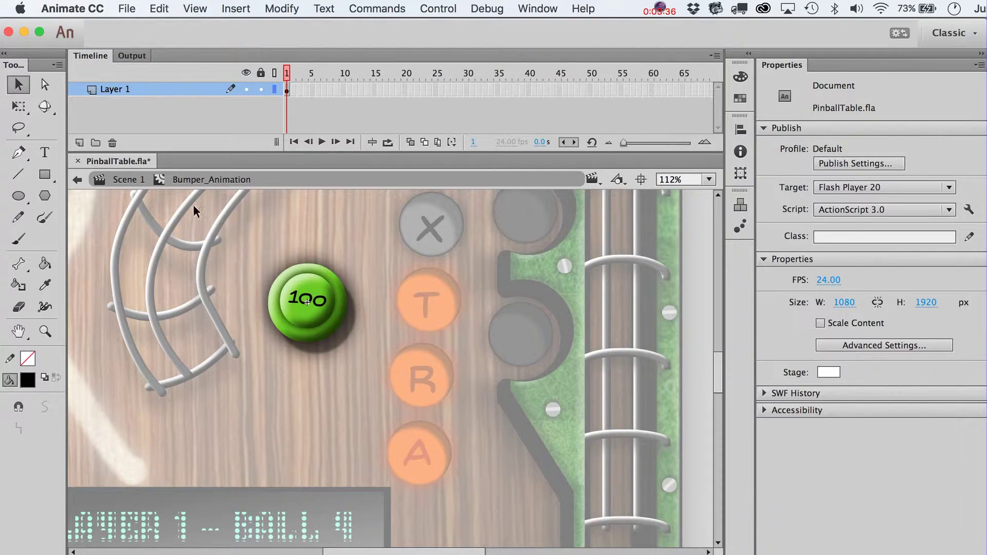
left_click(128, 186)
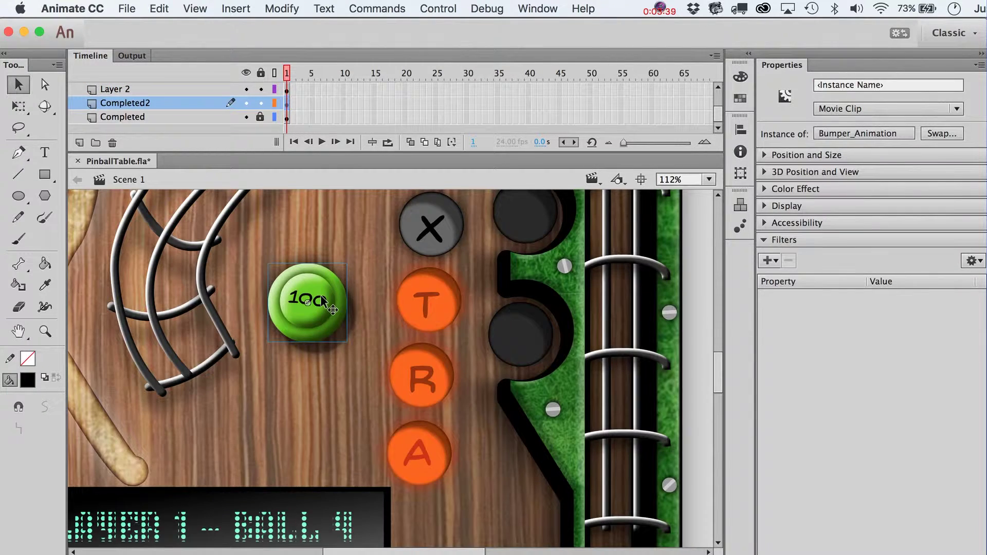
Step: Enter the Bumper_Animation symbol for editing and recolor its 100 text dark green
right_click(307, 303)
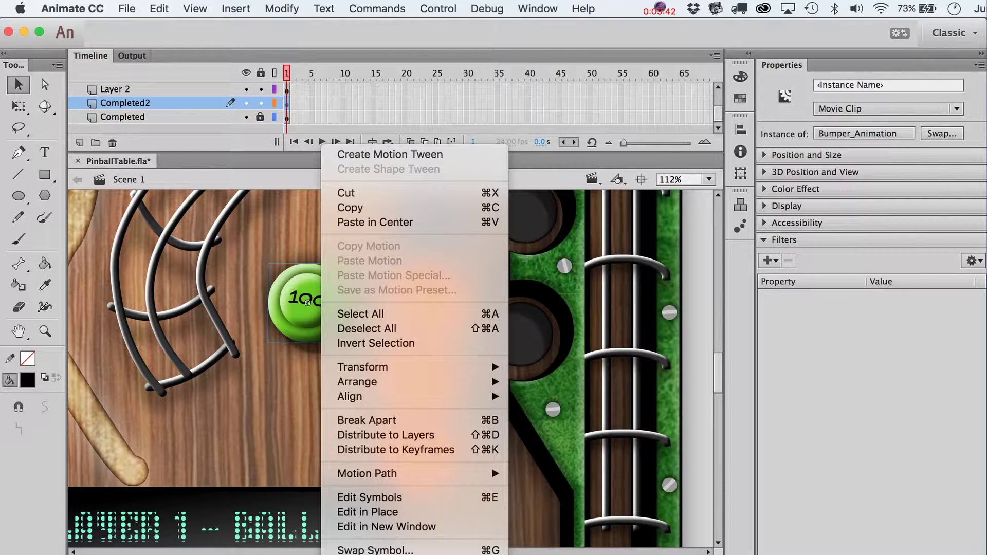
left_click(252, 382)
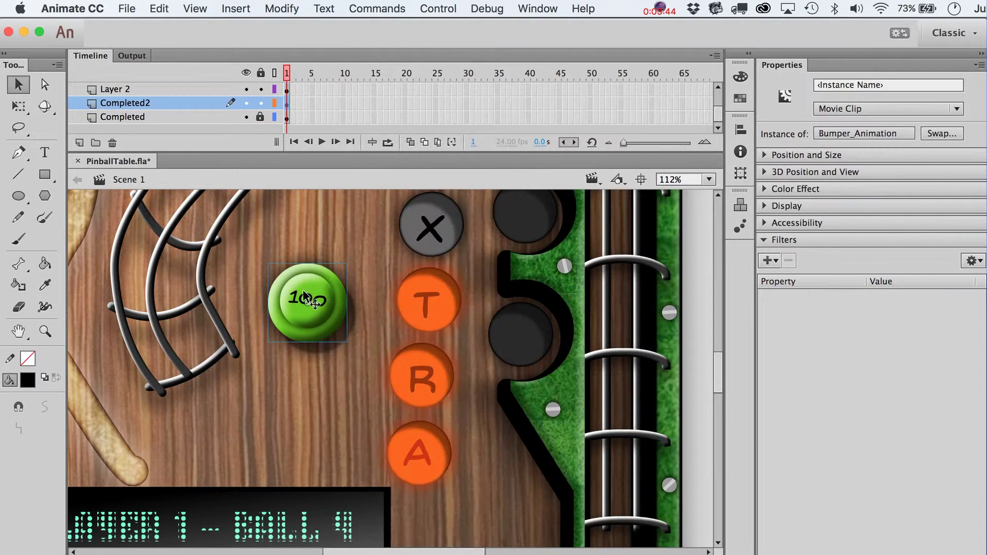
double_click(307, 288)
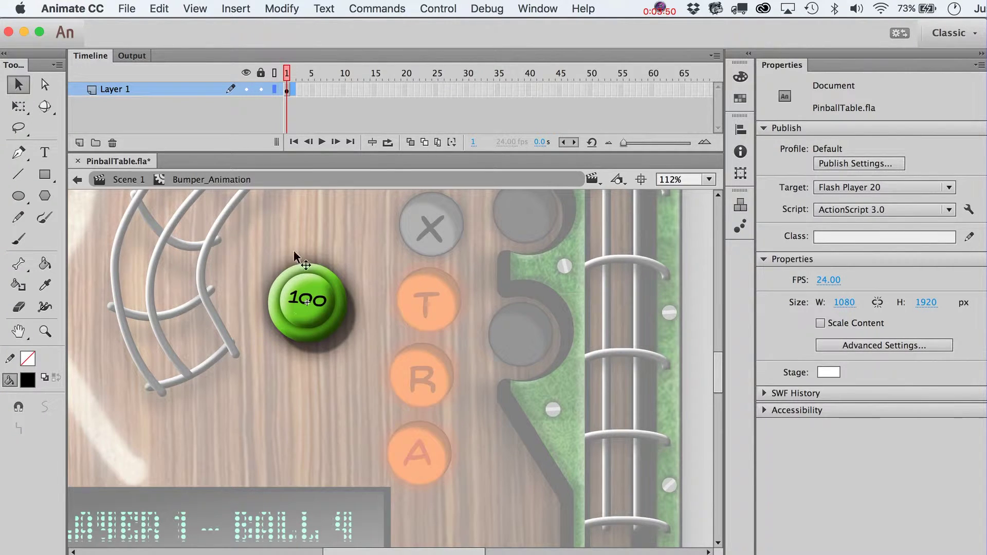
left_click(319, 308)
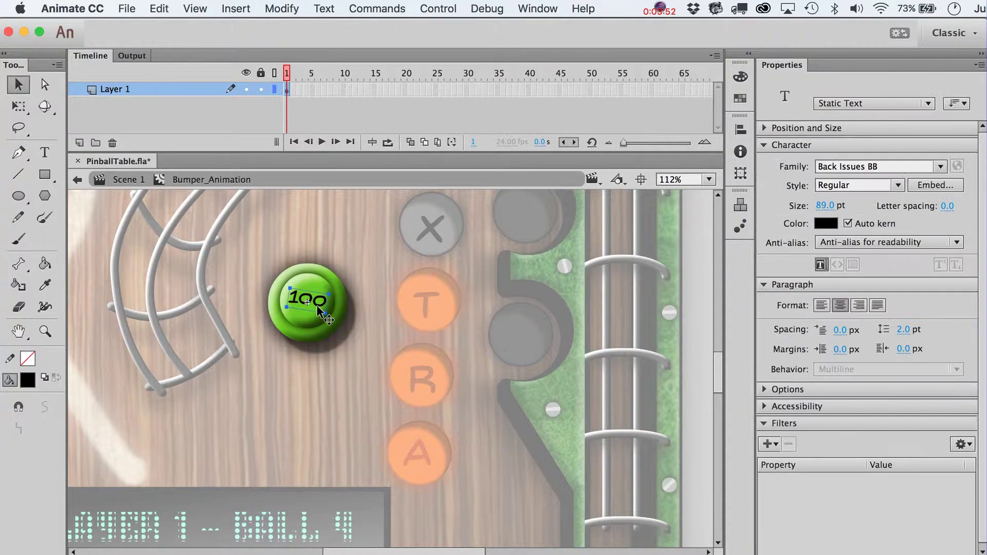
left_click(827, 223)
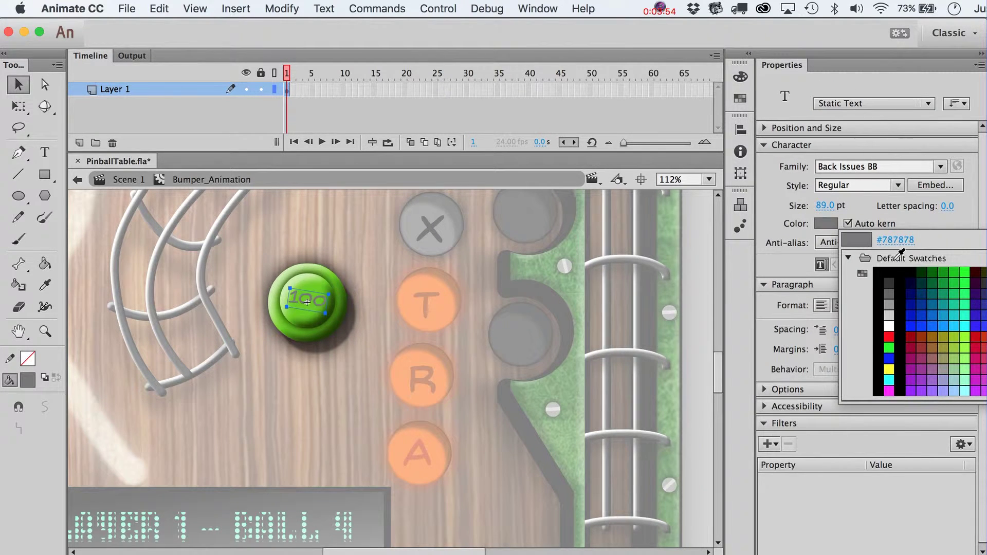
left_click(932, 273)
left_click(498, 333)
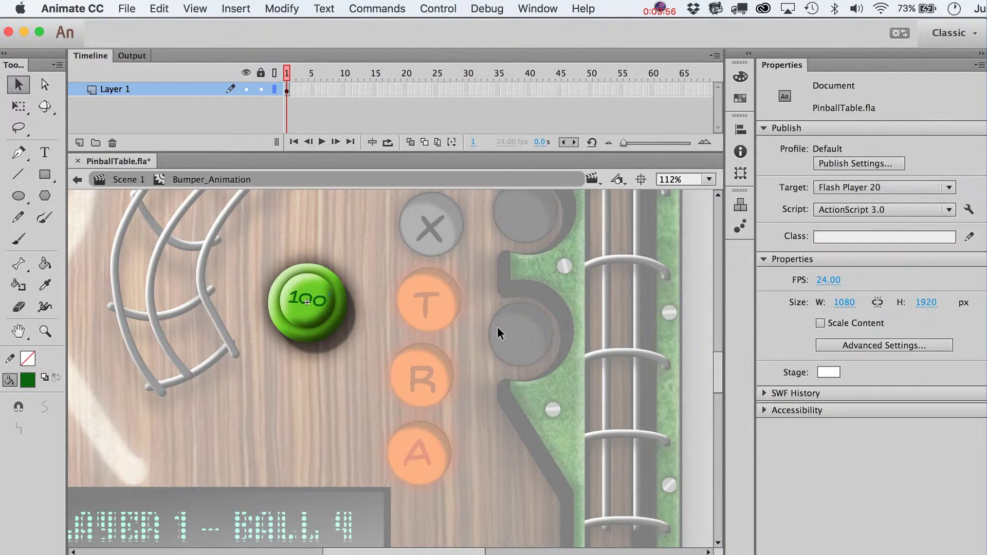
Step: Insert a keyframe at frame 2 and tint its inner bumper circle bright green (red 102, green 255, blue 0) at 84%
left_click(294, 91)
key("F6")
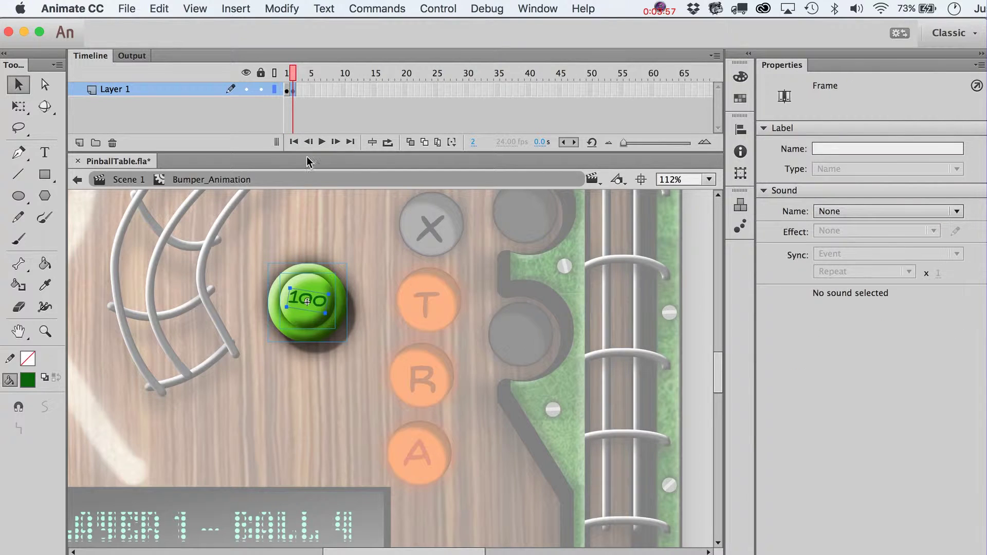
left_click(380, 260)
left_click(322, 279)
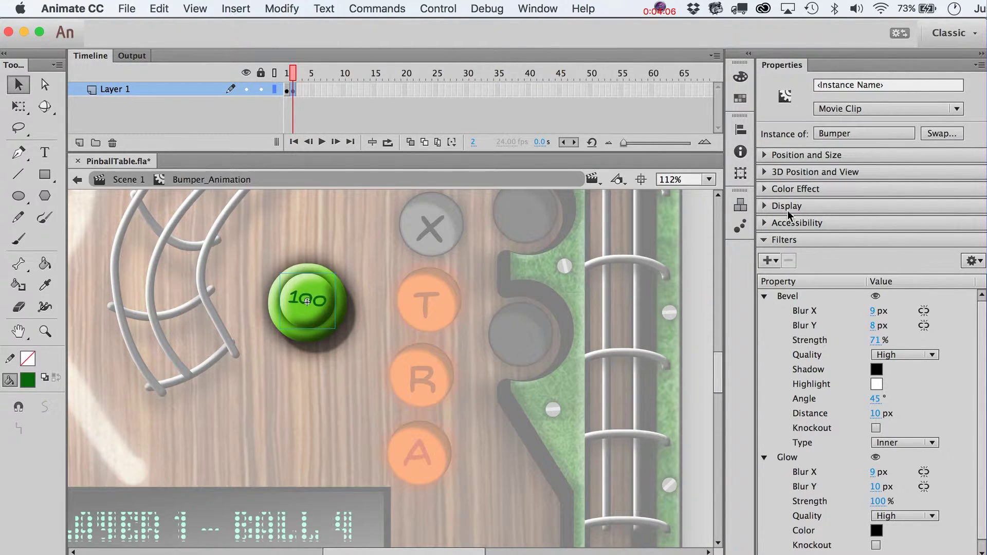
left_click(764, 189)
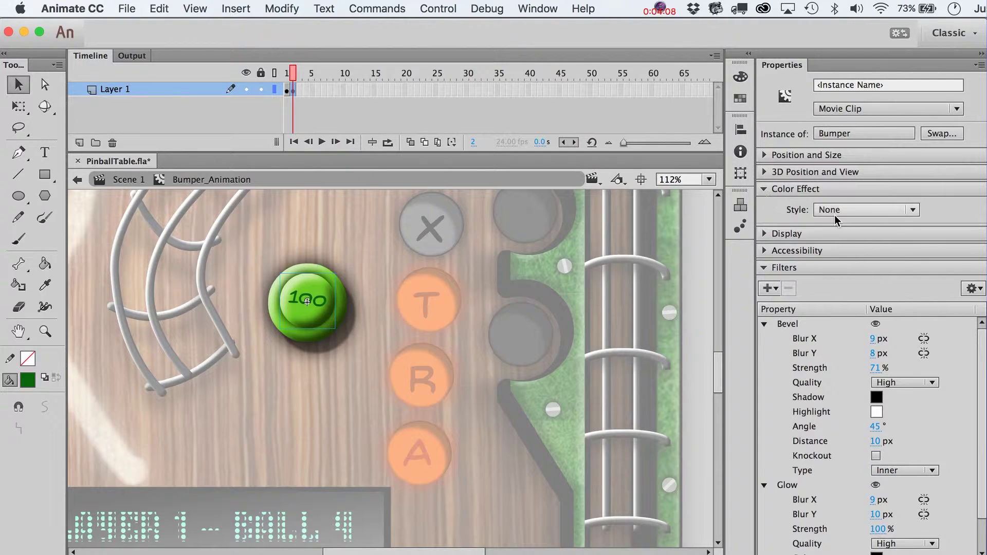
left_click(837, 209)
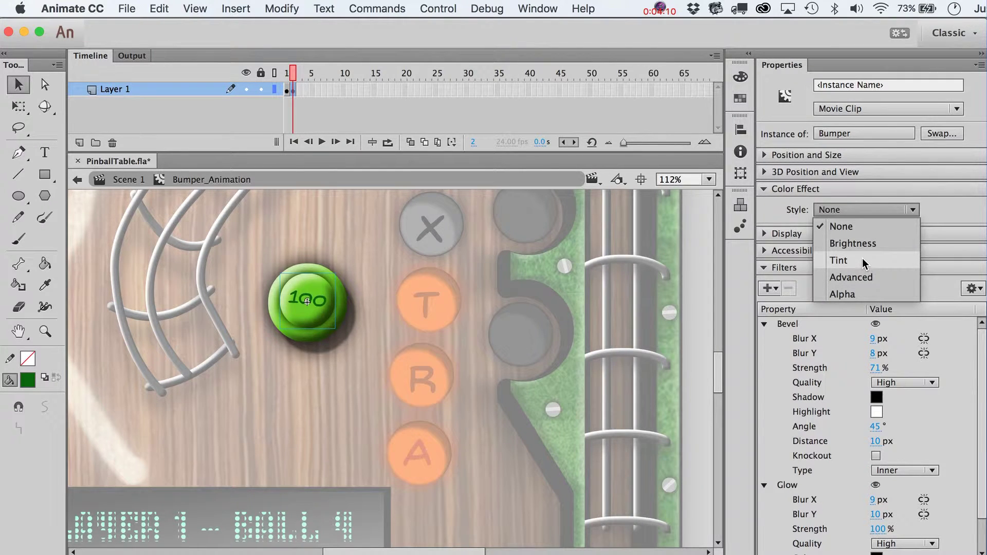
left_click(864, 263)
left_click(944, 210)
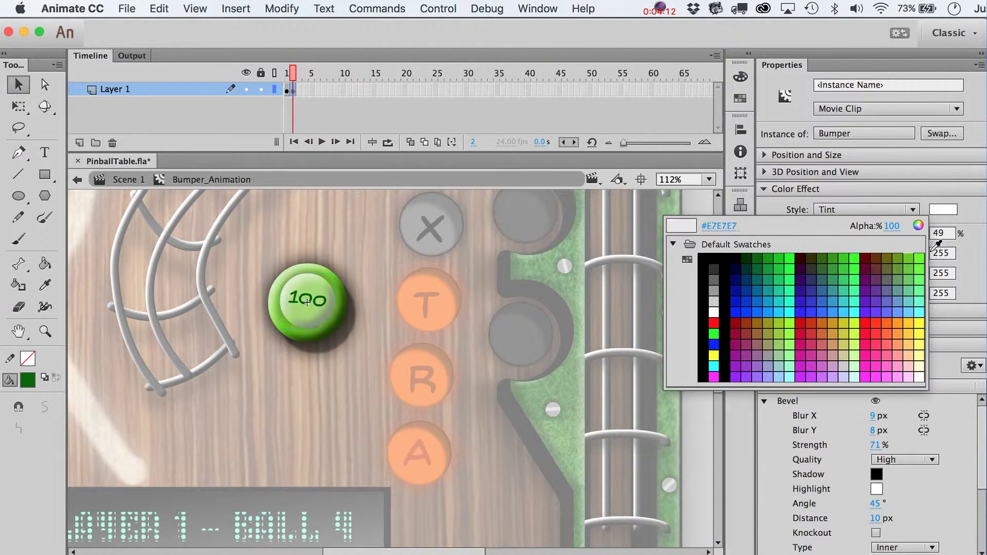
left_click(913, 262)
left_click_drag(866, 234, 902, 235)
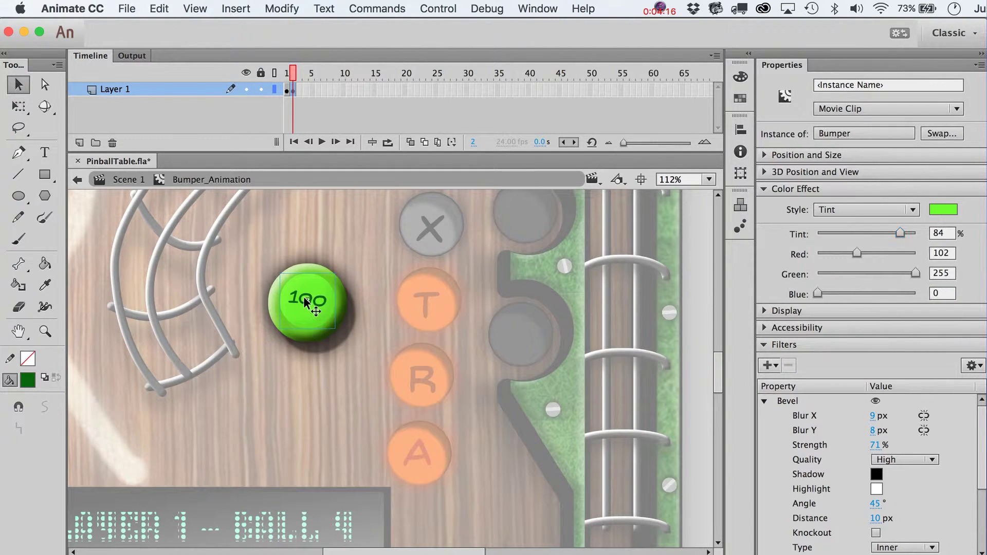
Step: Convert the 100 text on frame 2 into a movie clip symbol named 100 text
left_click(305, 299)
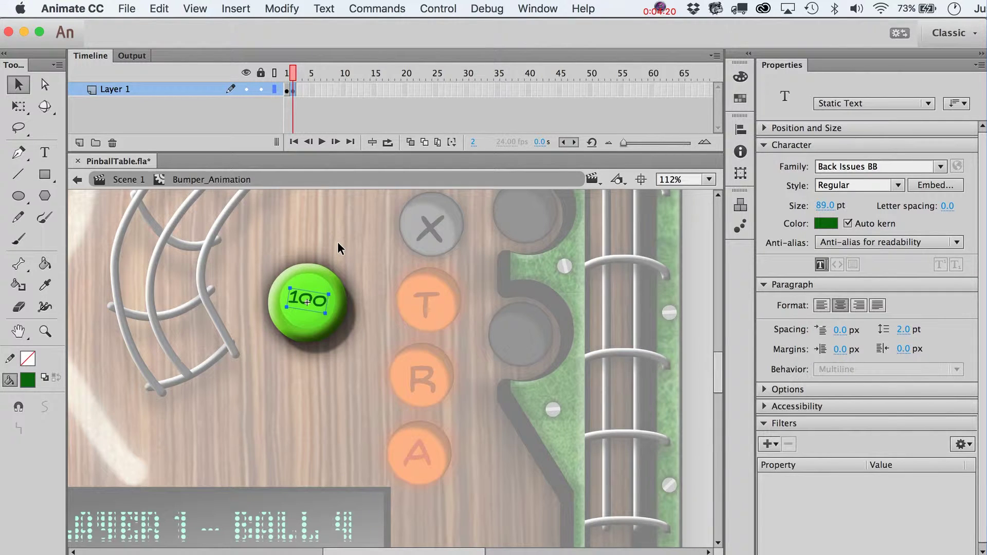
key("F8")
type("1")
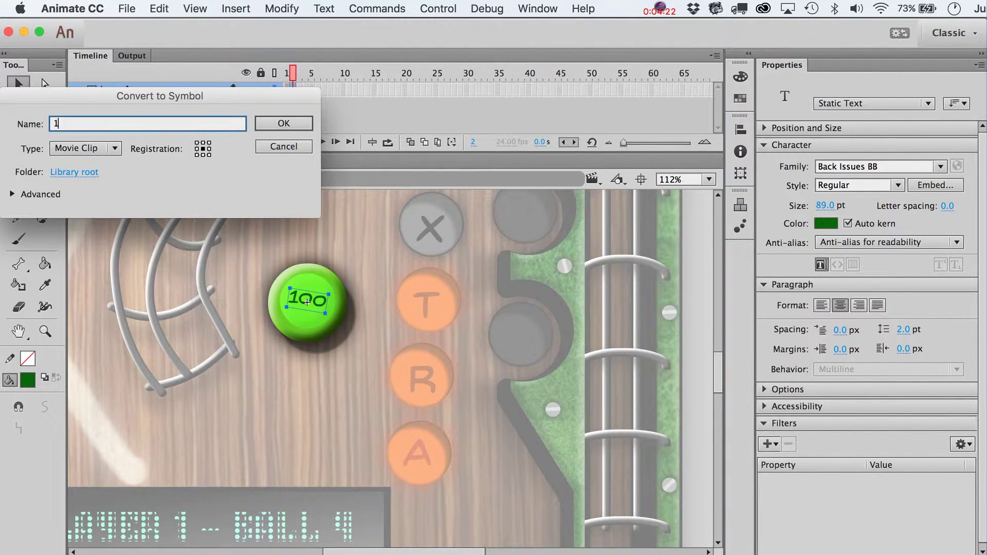
type("00 text")
key("Return")
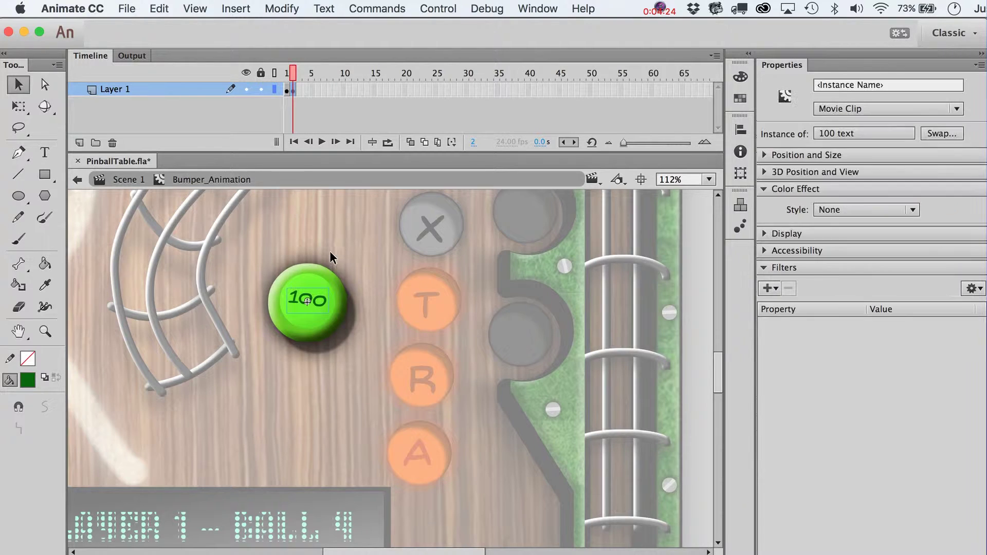
Step: Replace the original static 100 text on frame 1 with the 100 text symbol and return to frame 2
left_click(288, 89)
left_click(344, 245)
left_click(308, 298)
left_click(308, 292)
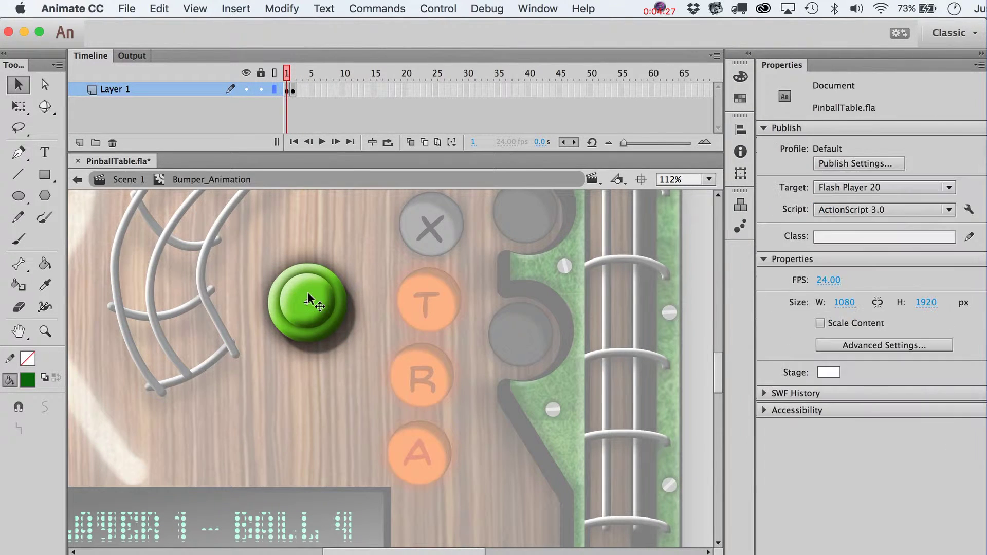
left_click(350, 142)
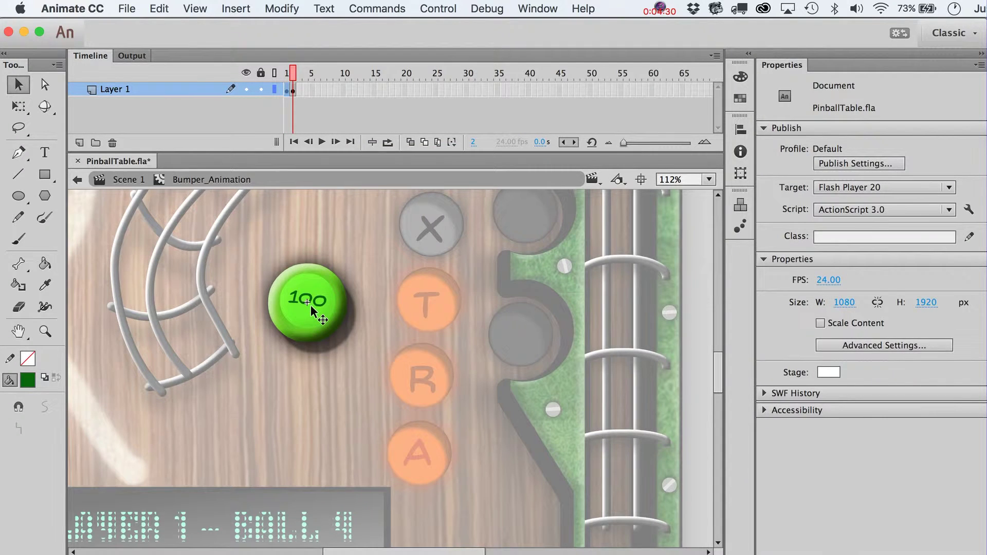
Step: Apply a white tint at 100% to the 100 text symbol on frame 2
left_click(311, 303)
left_click(863, 209)
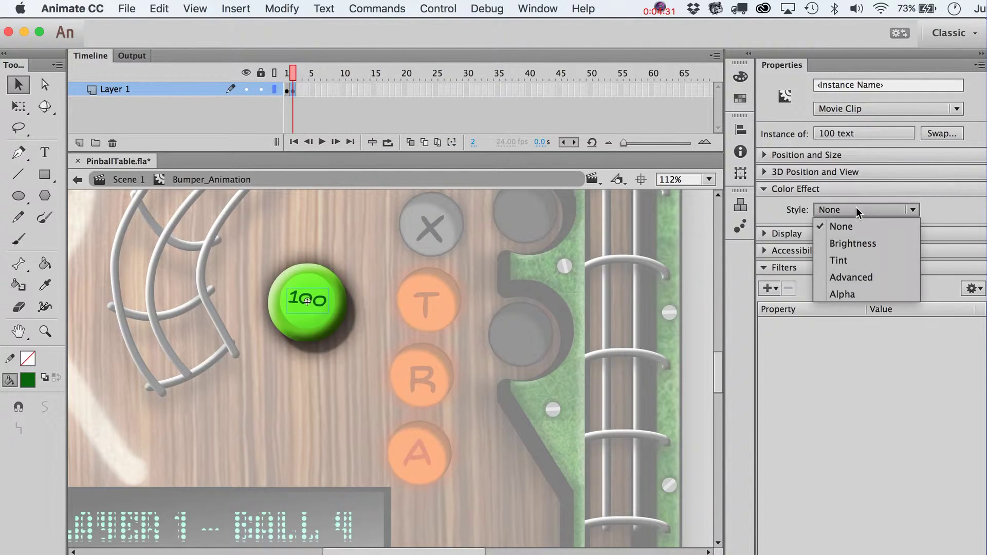
left_click(857, 261)
left_click(943, 211)
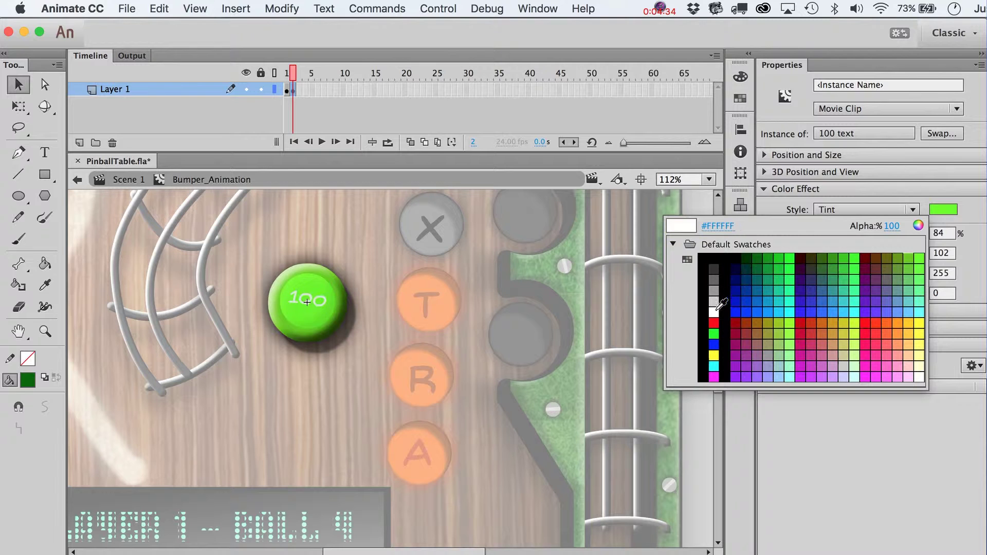
left_click(714, 304)
left_click_drag(898, 233, 932, 236)
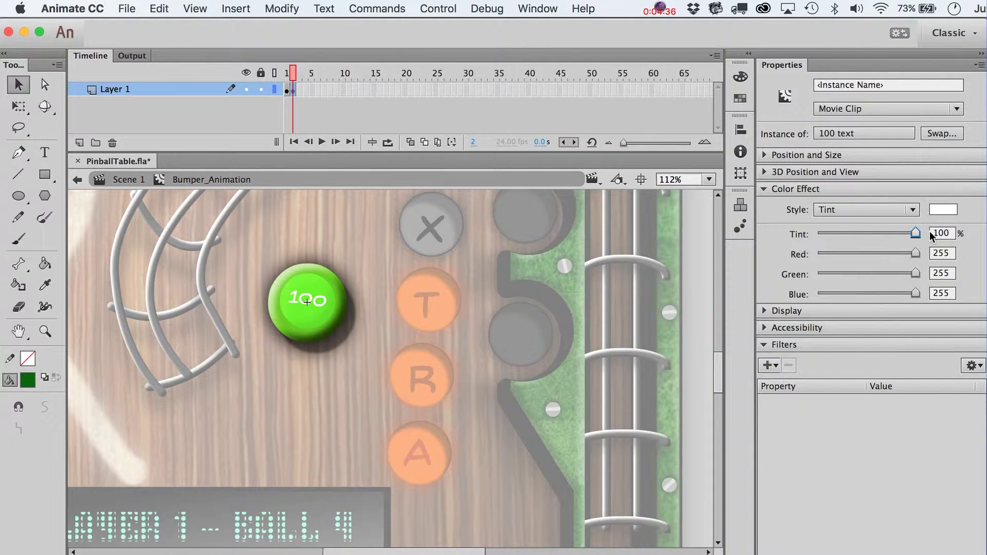
left_click(545, 302)
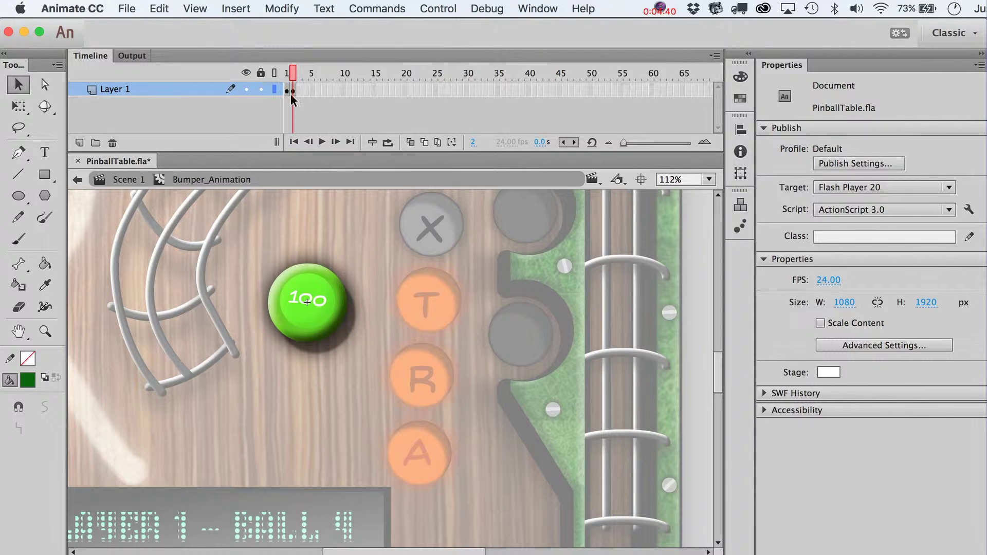
Step: Distribute both bumper circles and the 100 text on frame 2 to separate layers and enlarge the timeline to show them
left_click(284, 72)
left_click_drag(284, 72, 295, 73)
left_click_drag(242, 233, 367, 346)
right_click(333, 315)
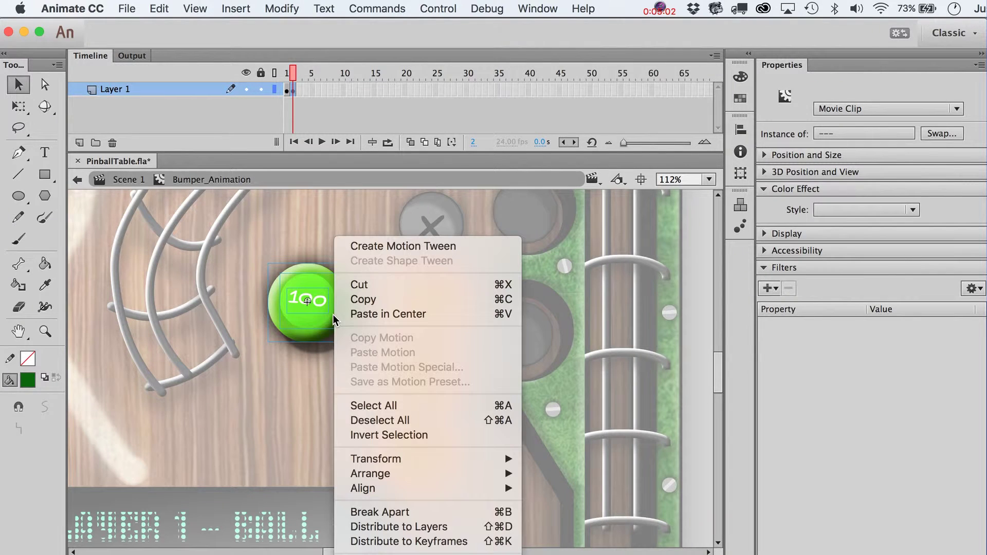
left_click(405, 529)
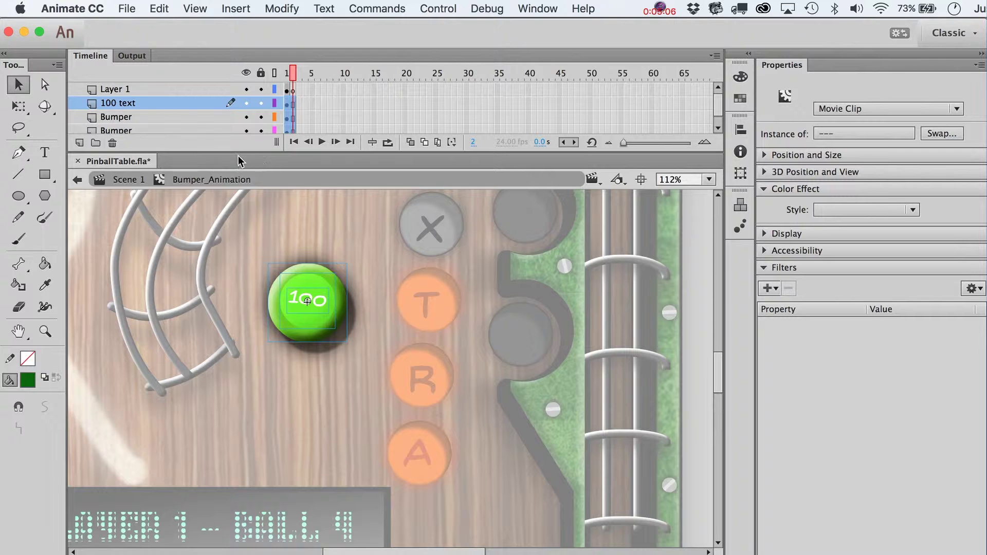
left_click_drag(242, 152, 241, 180)
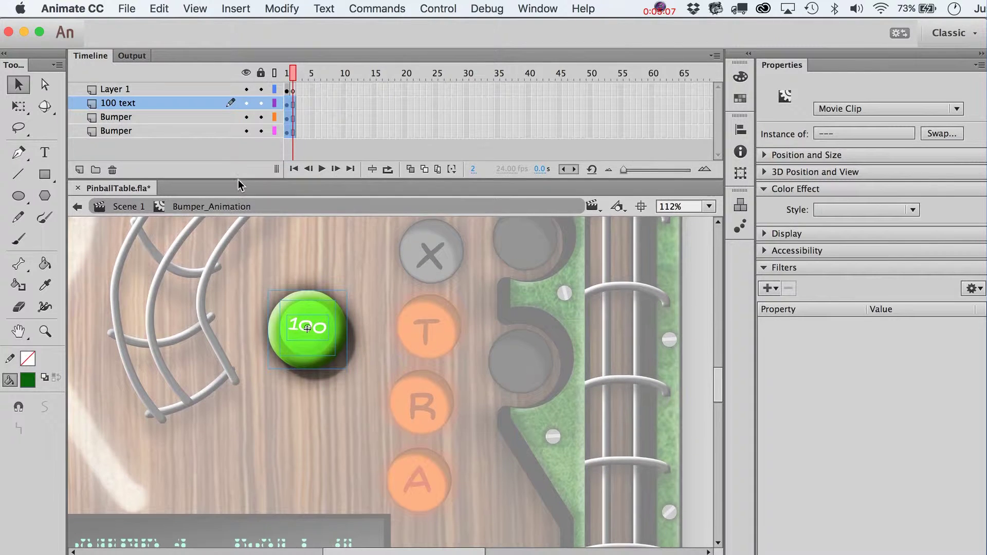
Step: Shift the first keyframes of the 100 text and both Bumper layers to frame 2, and compare frames 1 and 2
left_click(287, 132)
left_click(288, 133)
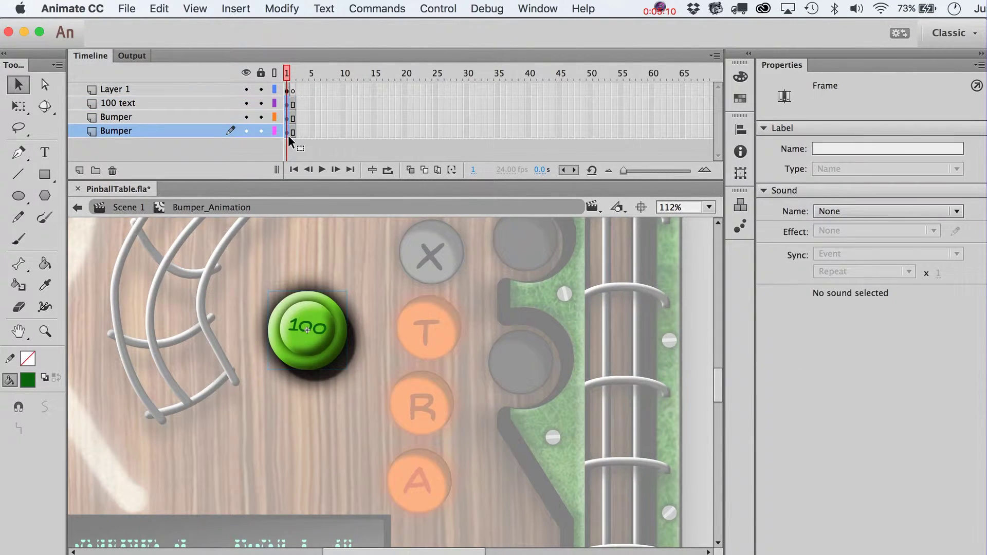
left_click(294, 131)
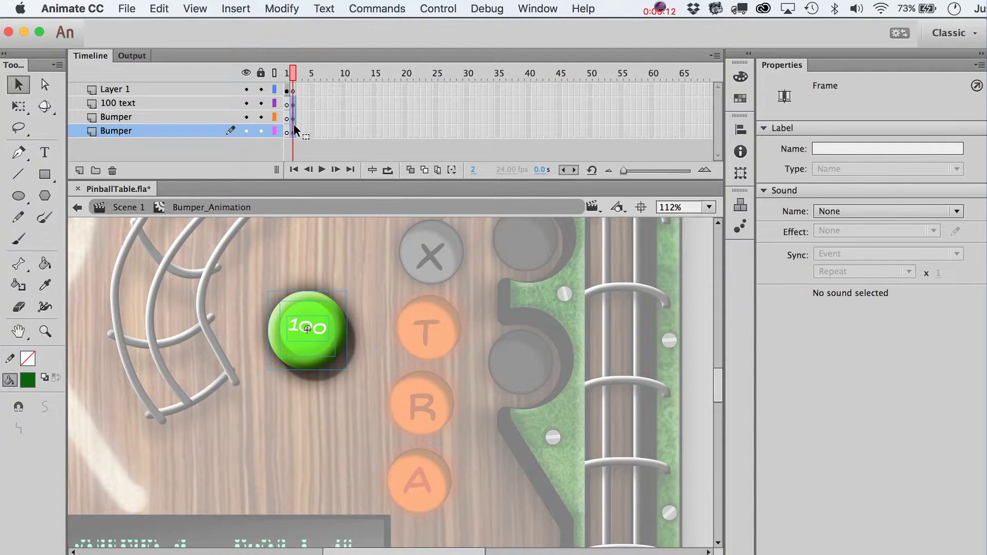
left_click(292, 78)
left_click_drag(293, 80, 287, 80)
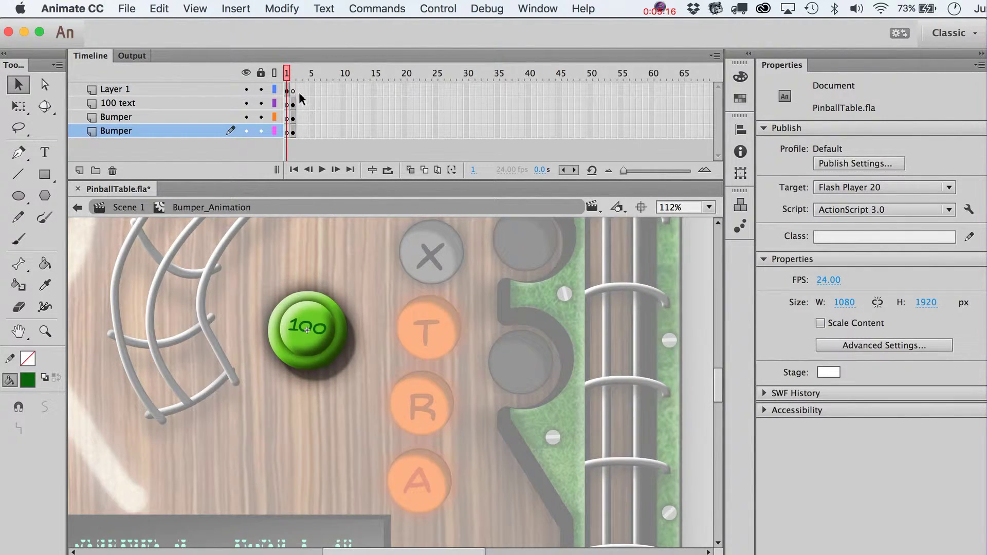
left_click(289, 90)
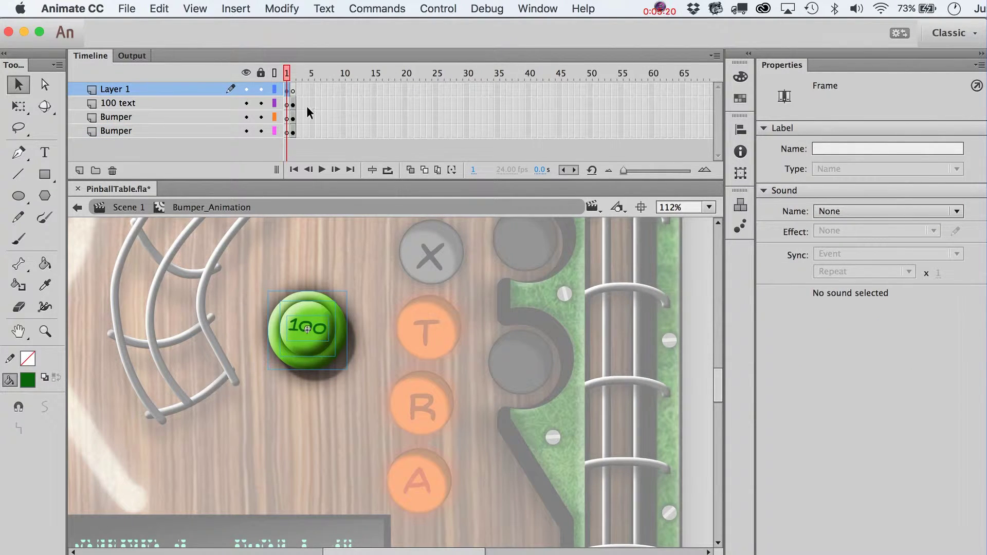
Step: Extend the 100 text and both Bumper layers to frame 7 and insert keyframes there
left_click_drag(323, 100, 323, 147)
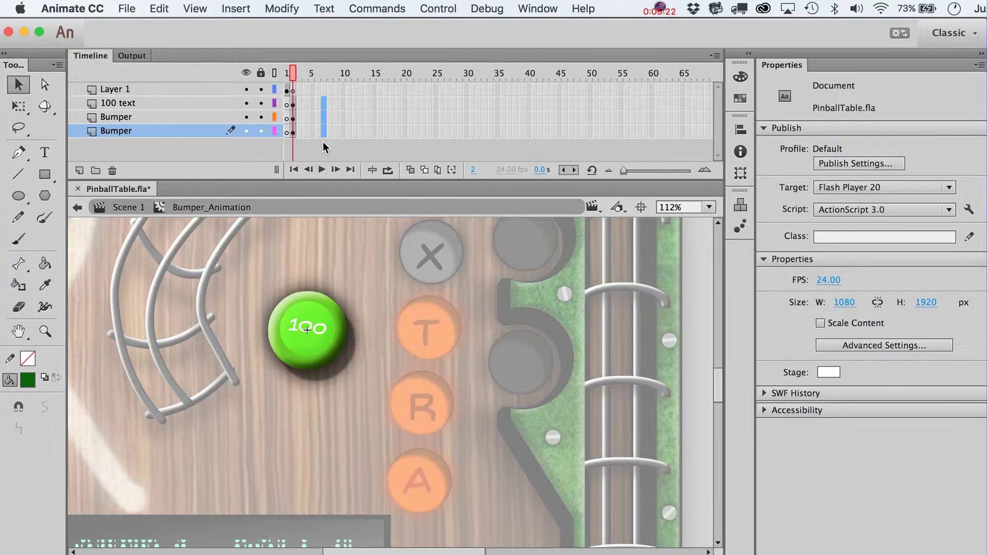
key("F5")
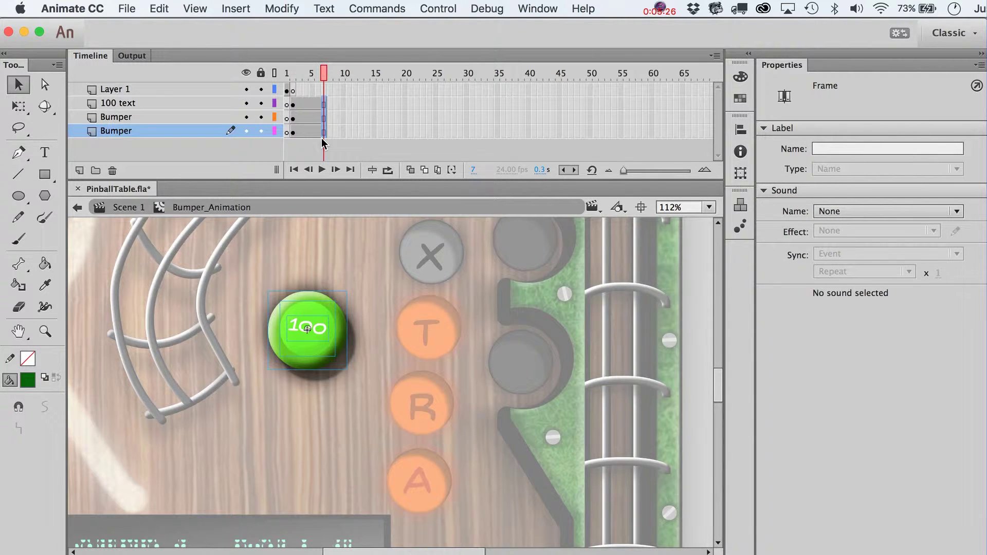
left_click(315, 73)
left_click_drag(315, 73, 325, 138)
key("F6")
Step: On frame 7, reduce the tint of the inner bumper circle and the 100 text symbol to 0%
left_click(331, 252)
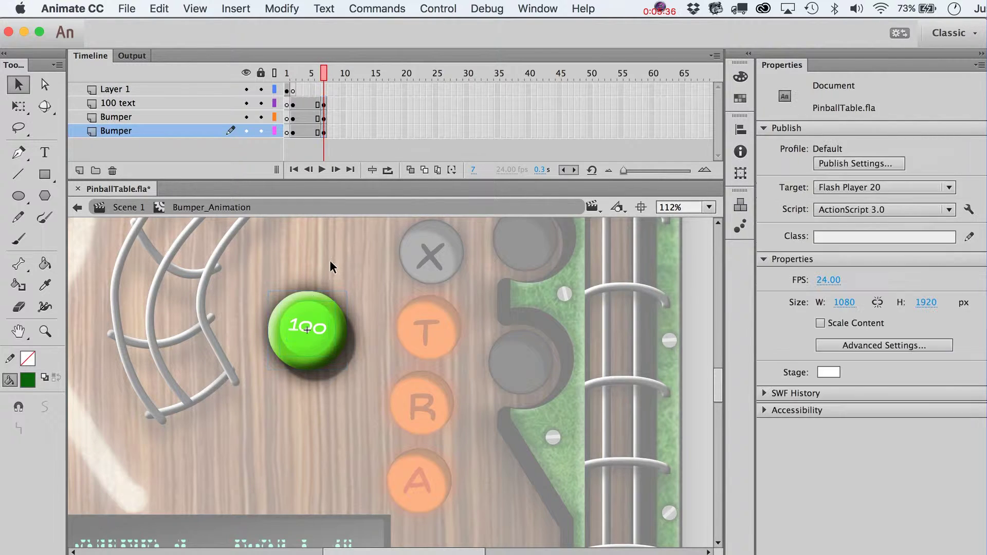
left_click(314, 308)
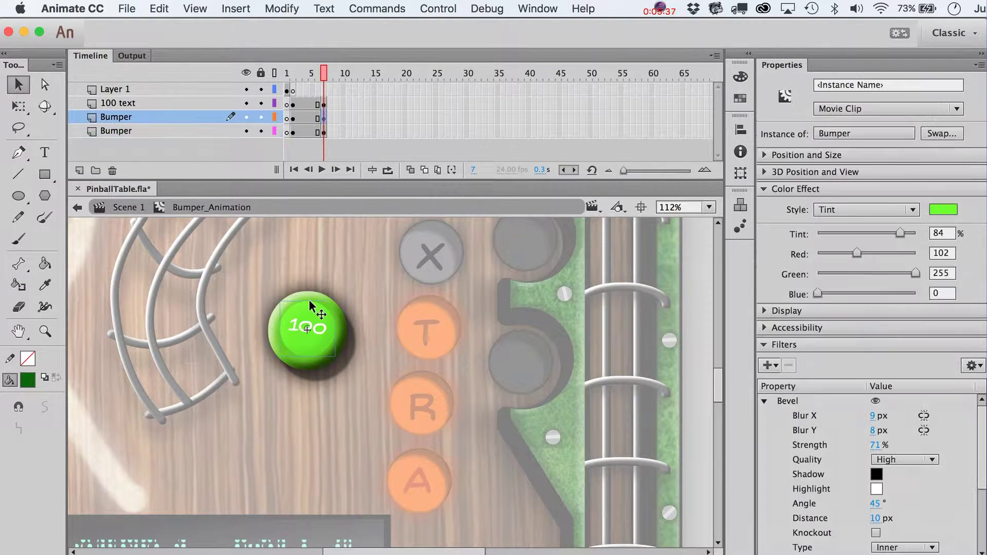
left_click_drag(900, 233, 816, 235)
left_click(307, 329)
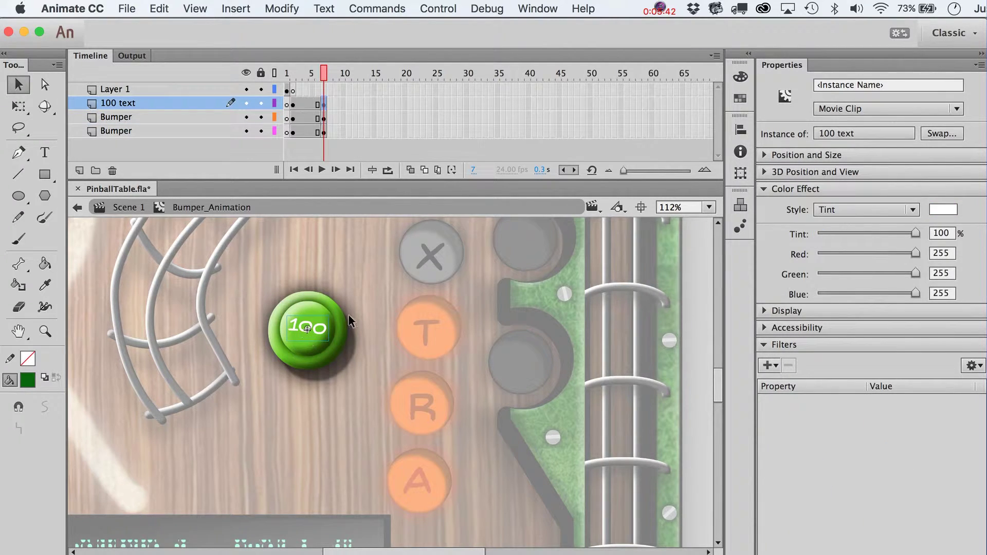
left_click_drag(902, 235, 776, 242)
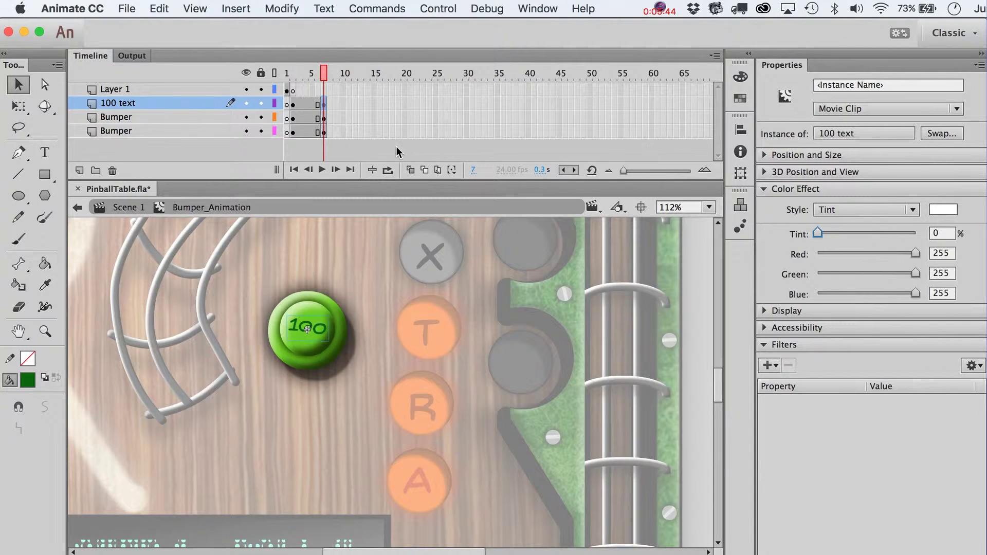
Step: Create classic tweens between frames 2 and 7 on the 100 text and both Bumper layers, and preview the fade
left_click_drag(307, 104, 309, 134)
left_click(309, 134)
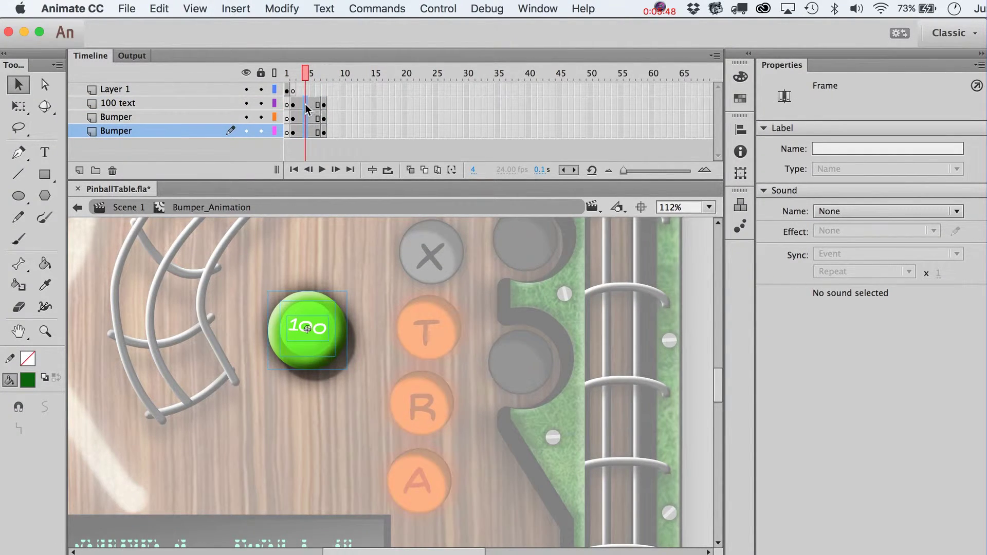
right_click(309, 109)
key("Return")
Step: On frame 2, nudge the 100 text and the inner bumper circle up about 5 px together and preview the motion
mouse_move(301, 76)
left_mouse_down()
mouse_move(289, 76)
mouse_move(326, 72)
mouse_move(294, 75)
left_mouse_up()
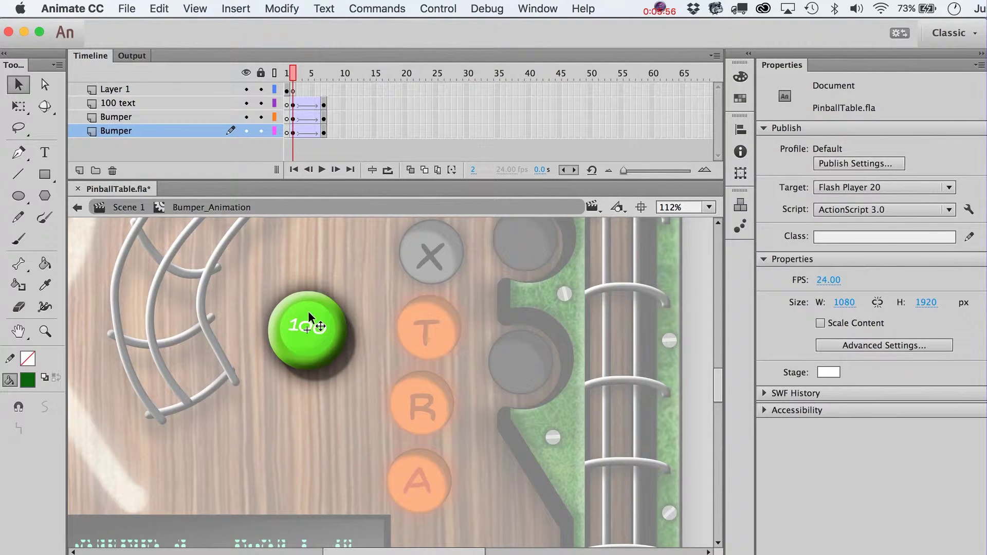
left_click(304, 326)
left_click(304, 326, "shift")
key("Up")
key("Up")
key("Up")
key("Up")
key("Up")
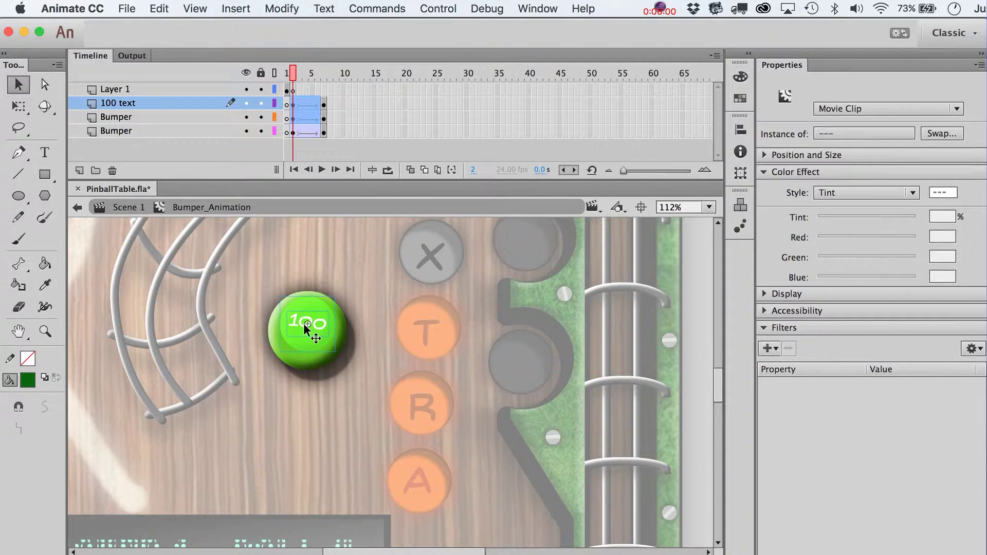
left_click(348, 276)
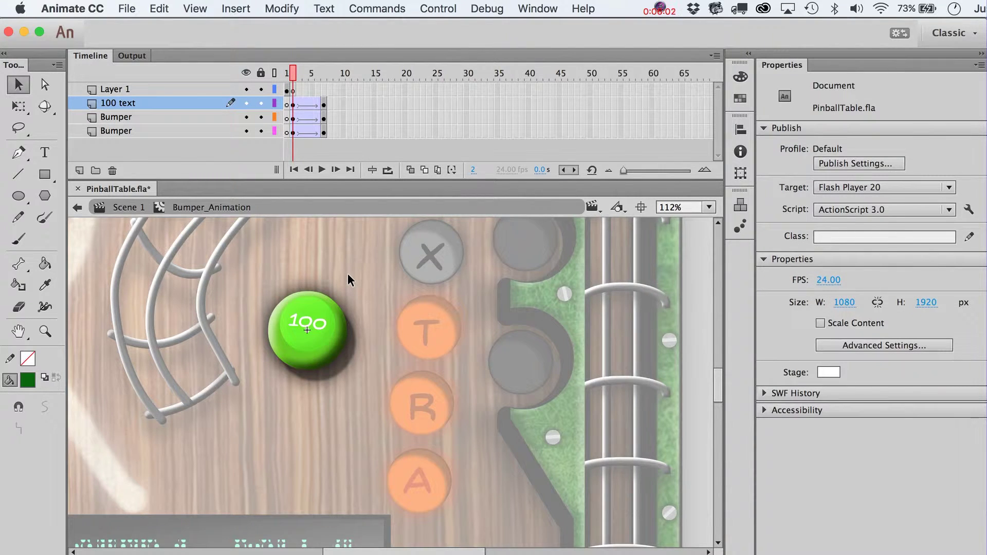
key("Return")
Step: Insert two frames within the tweens on all layers to move the end keyframes to frame 9
left_click_drag(314, 102, 317, 152)
key("F5")
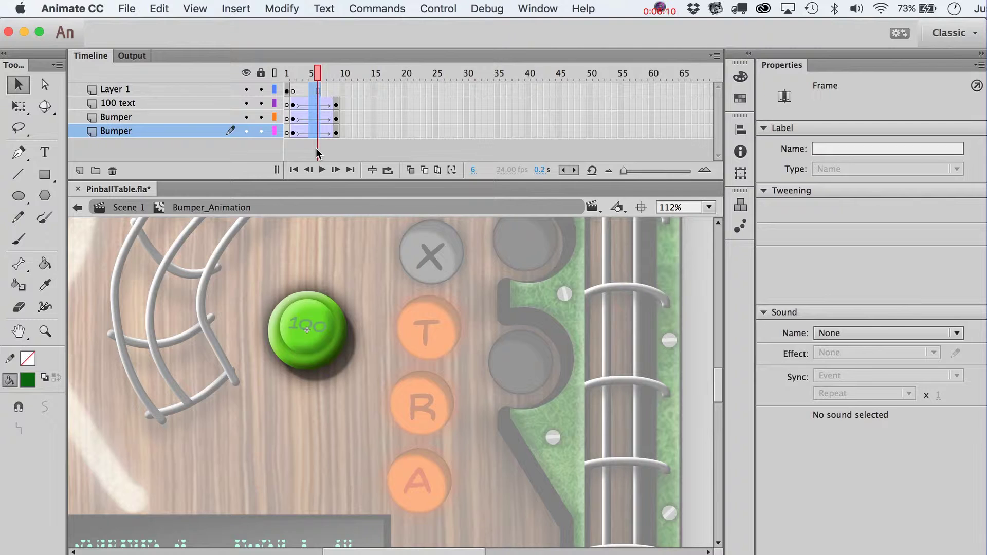
left_click(317, 153)
Step: Try nudging the outer bumper circle up on frame 2, move it back down, and preview the animation
left_click(293, 77)
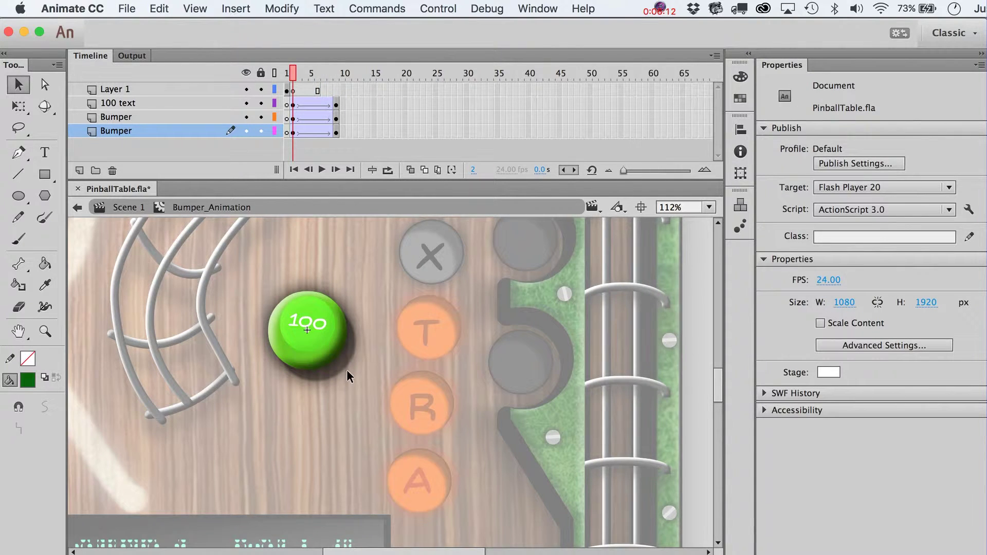
left_click(343, 341)
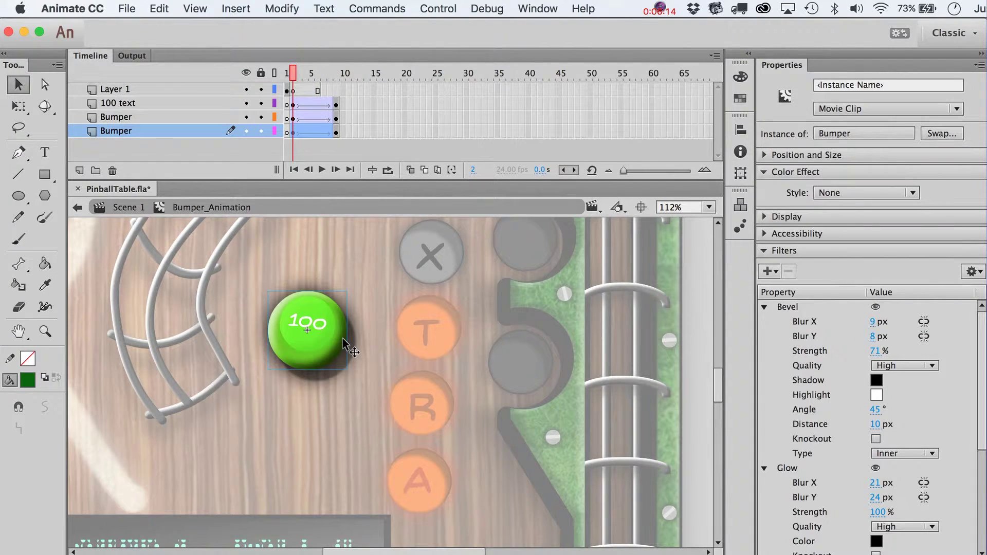
key("Up")
key("Up")
key("Up")
key("Down")
key("Down")
key("Down")
key("super+shift+a")
key("Return")
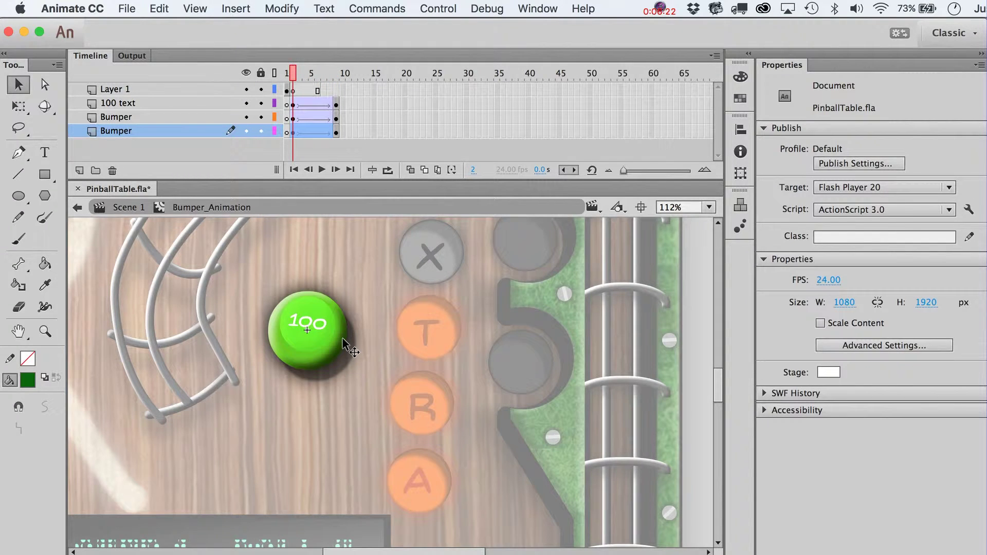
Step: Try a bright green drop shadow color on the outer bumper circle on frame 2, and undo it
left_click(342, 350)
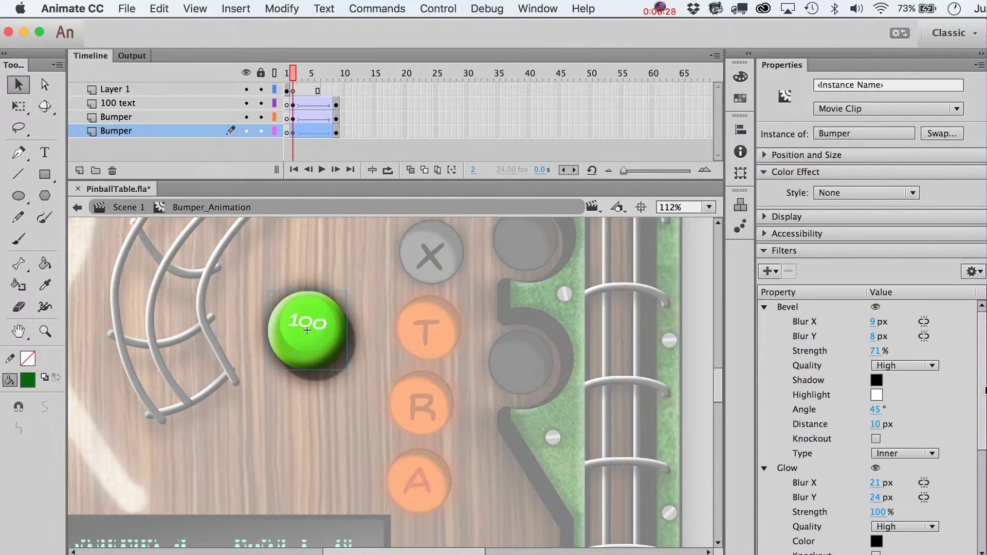
scroll(982, 390, "down", 6)
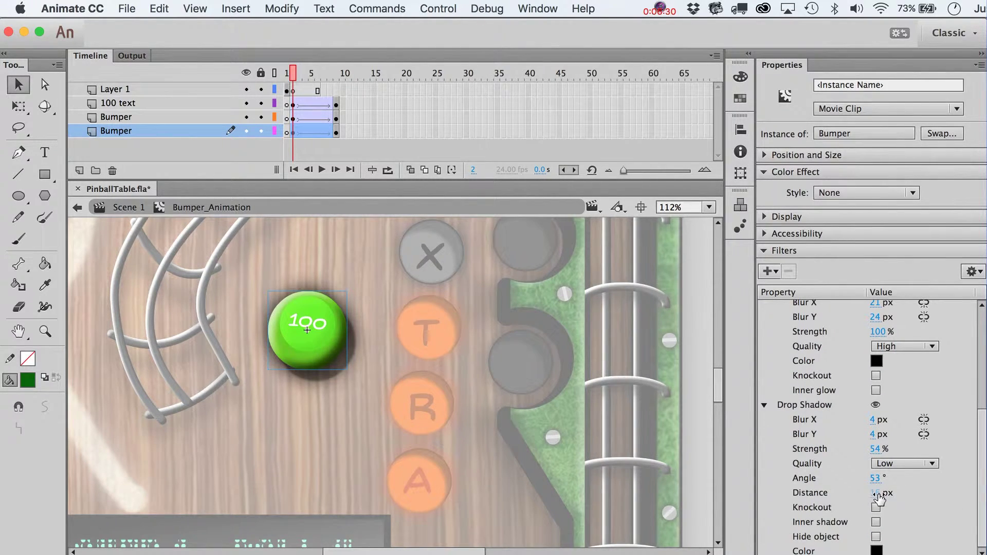
left_click_drag(879, 497, 874, 493)
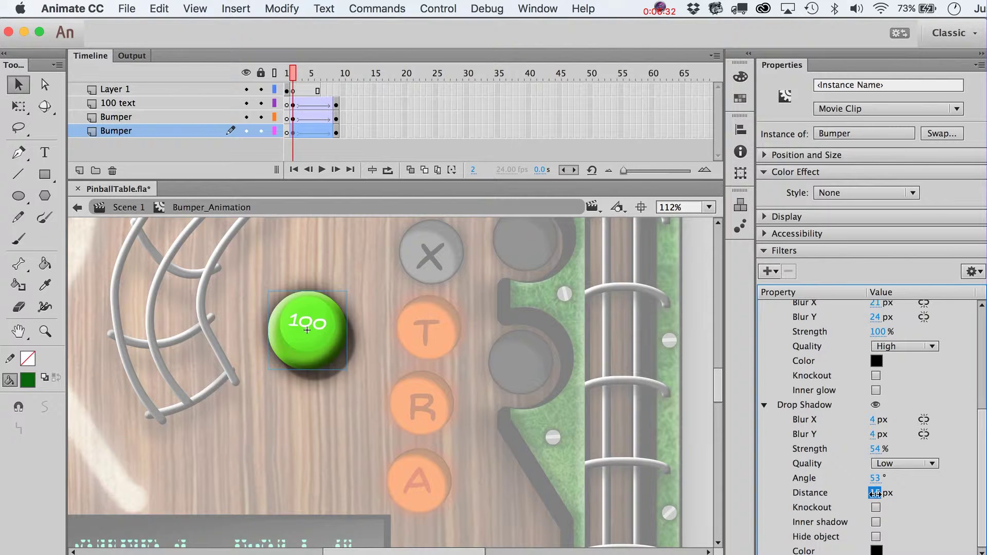
left_click(875, 549)
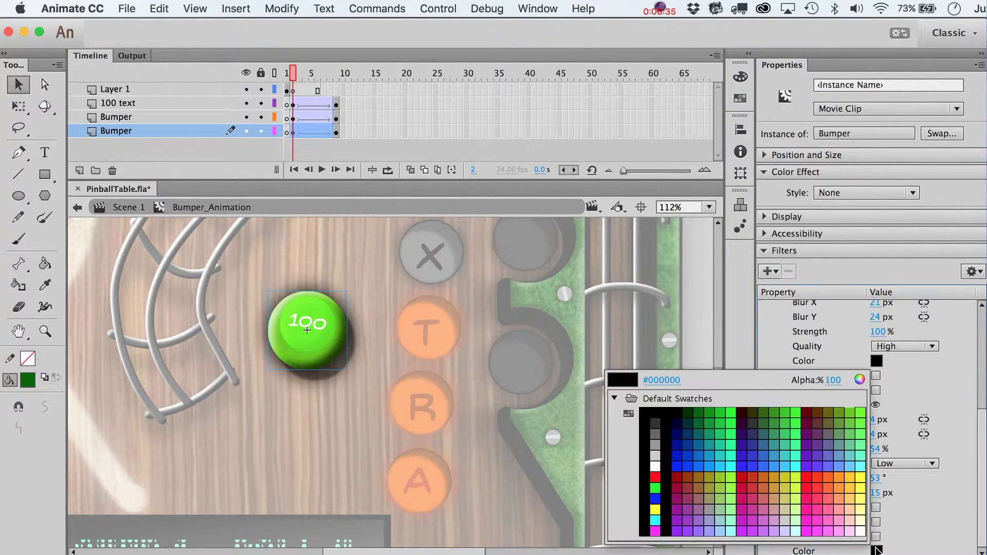
left_click(858, 419)
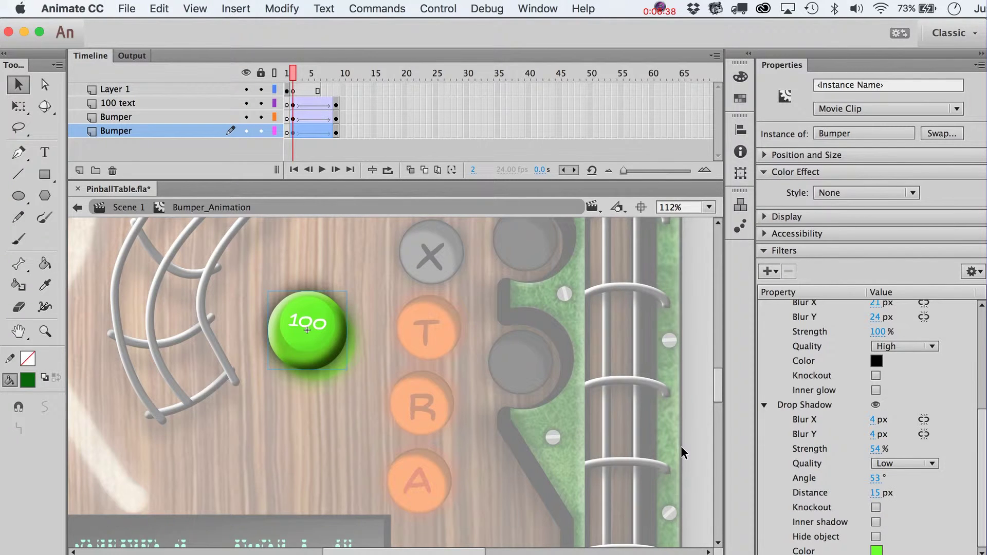
key("cmd+z")
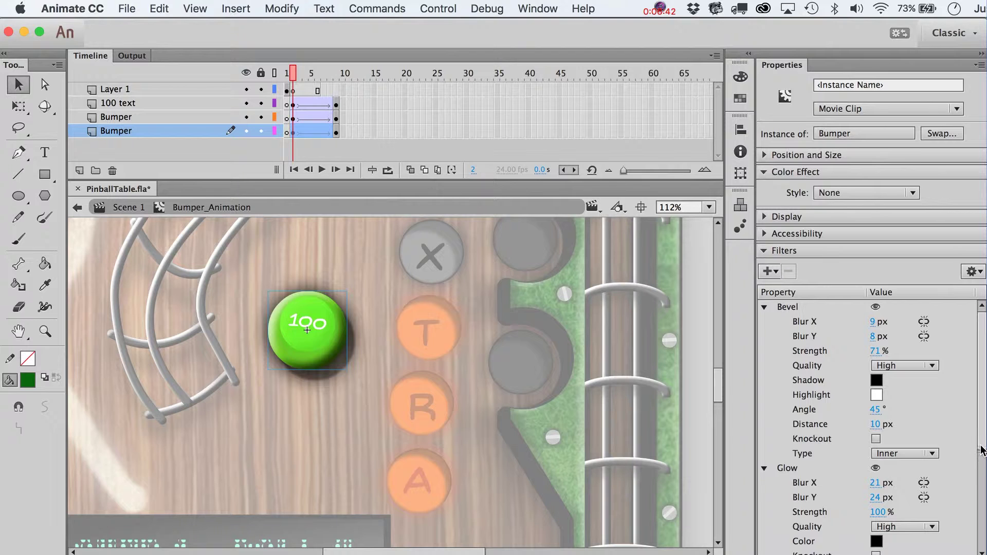
Step: Set the outer bumper's drop shadow distance to 9 px on frame 2 and play the animation
scroll(980, 455, "down", 3)
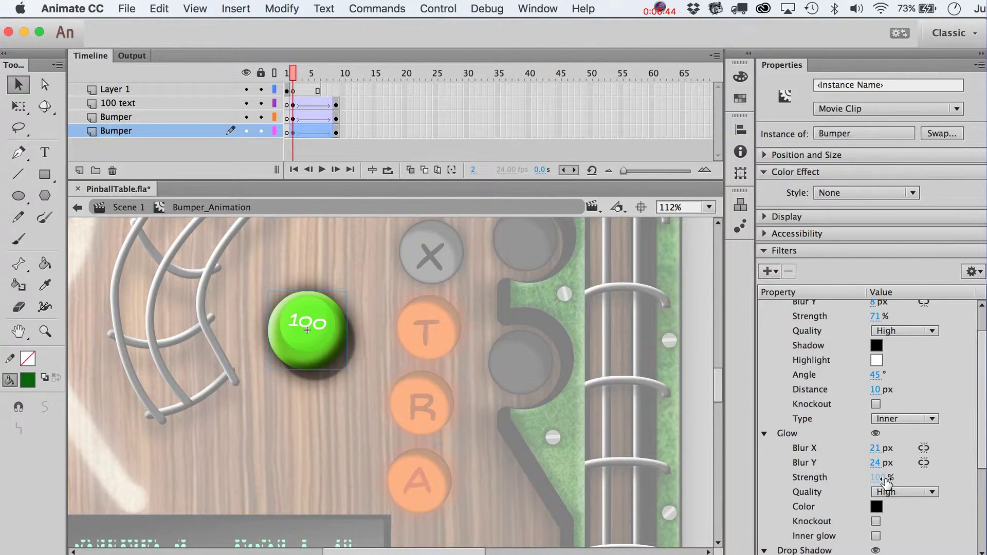
scroll(905, 514, "down", 8)
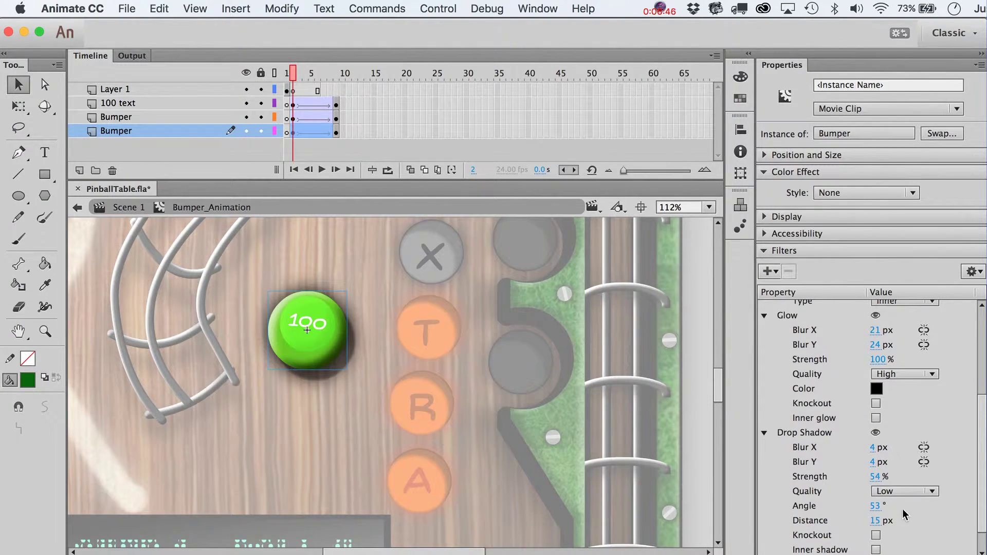
left_click_drag(878, 523, 729, 463)
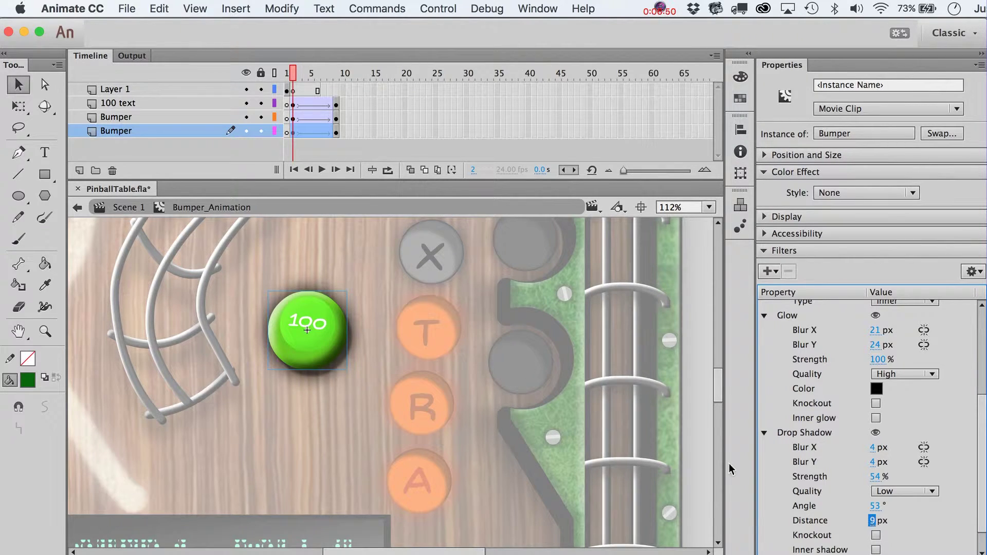
left_click(375, 158)
key("Return")
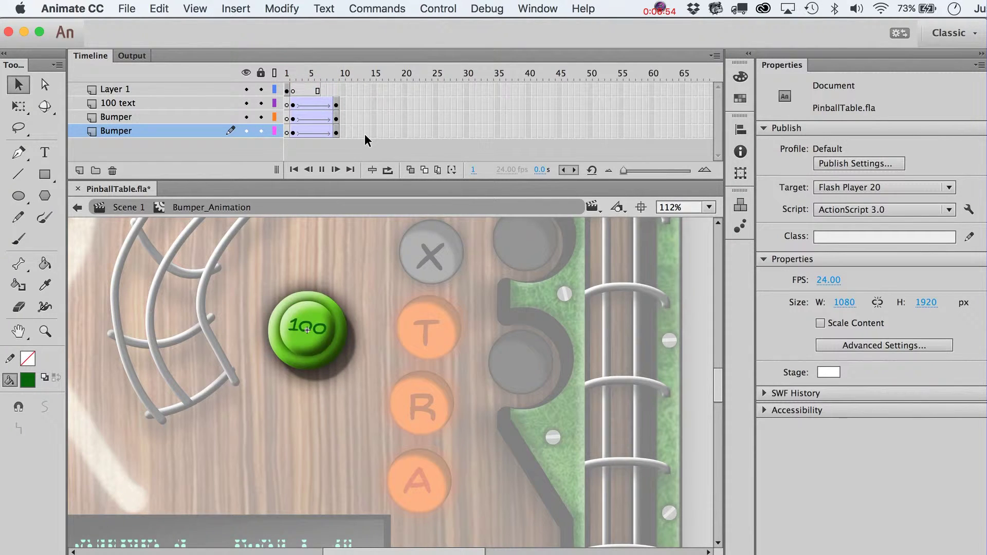
key("Return")
Step: Add keyframes at frames 3 and 4 on the text and Bumper layers; on frame 3, lower the text's tint and set the inner circle's to 11%
left_click_drag(332, 81, 292, 132)
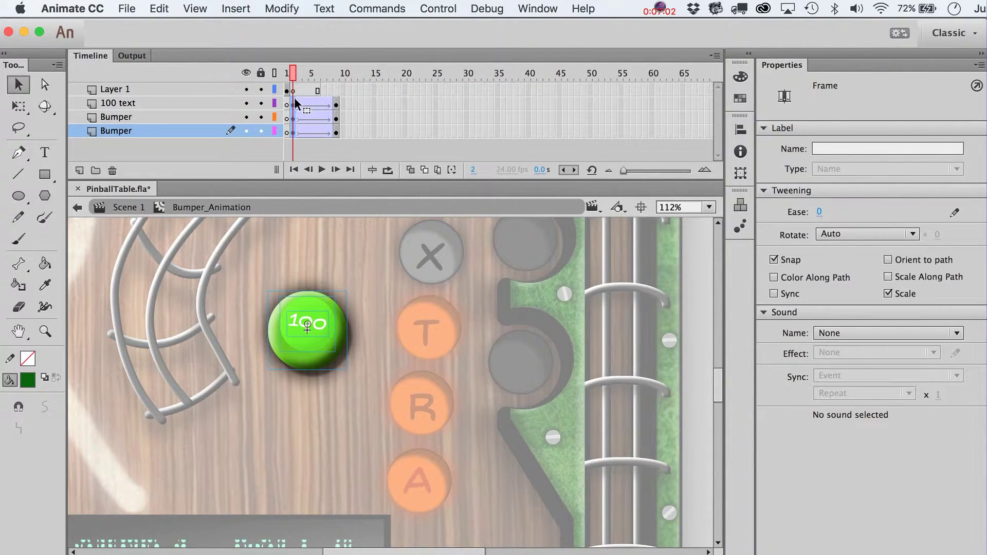
left_click_drag(294, 102, 298, 102)
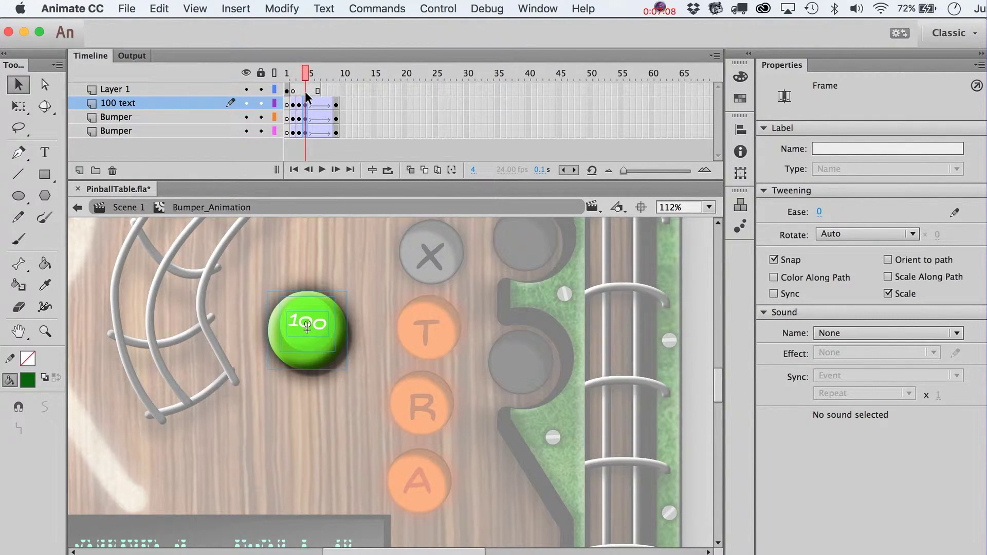
left_click(299, 85)
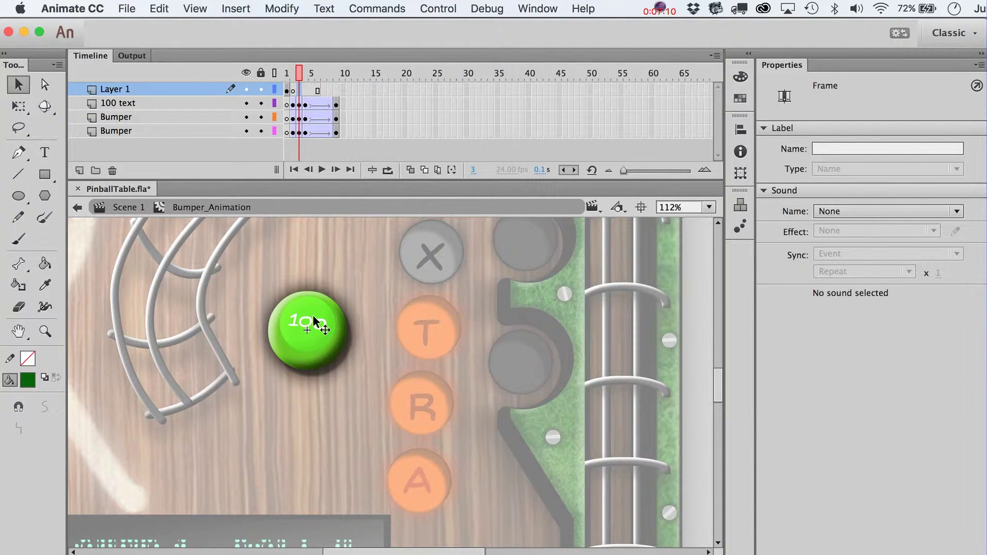
left_click(315, 320)
left_click_drag(831, 212, 813, 215)
left_click(318, 299)
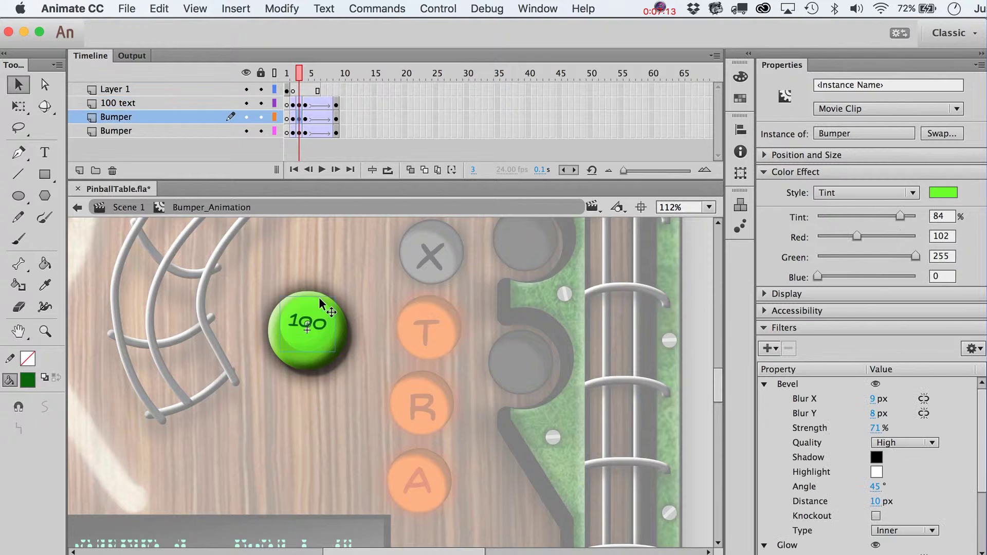
mouse_move(872, 216)
left_mouse_down()
mouse_move(813, 220)
mouse_move(839, 217)
mouse_move(826, 217)
left_mouse_up()
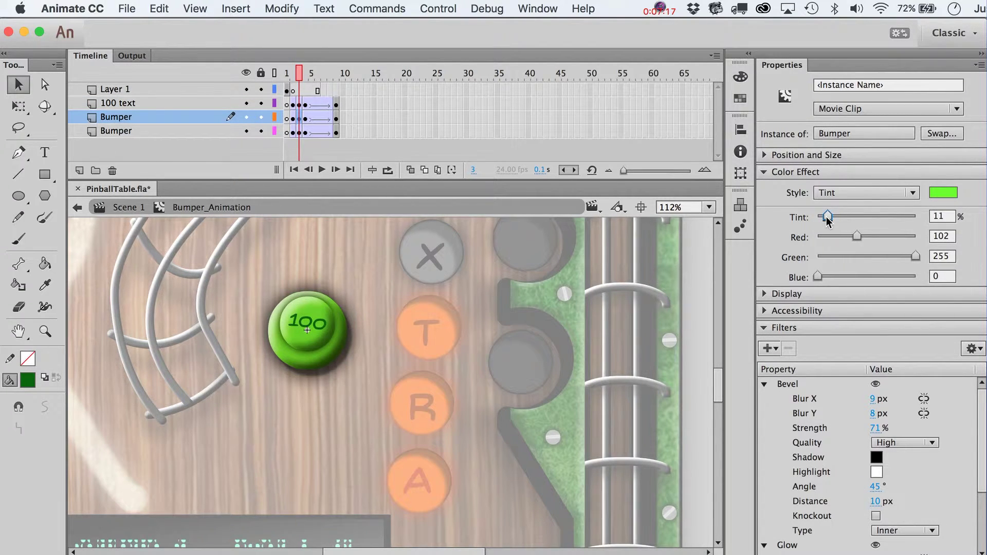
Step: Play the animation and step through frames 2 to 4 to check the flicker between the lit and dimmed bumper
left_click(495, 309)
key("comma")
key("comma")
key("super+a")
key("Return")
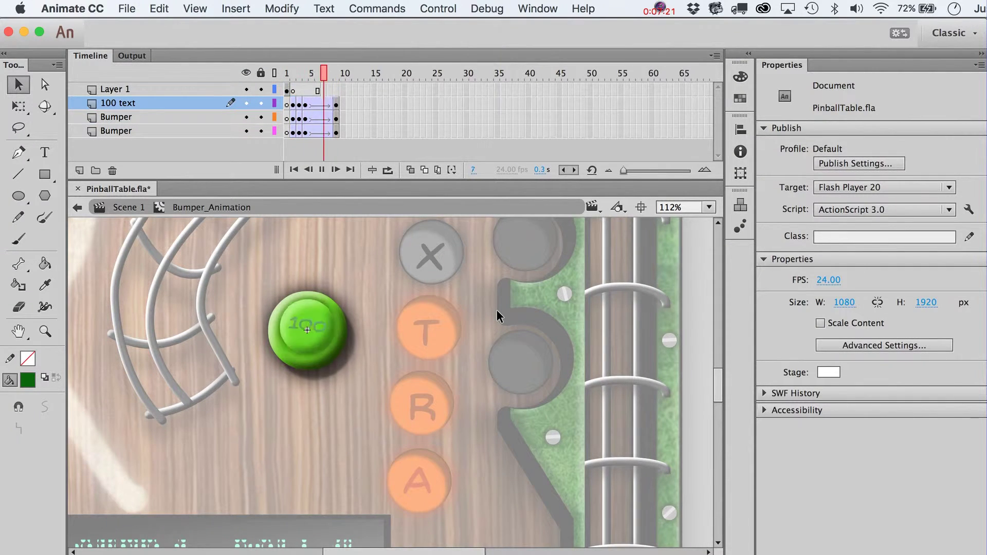
key("Return")
left_click(496, 315)
key("period")
key("period")
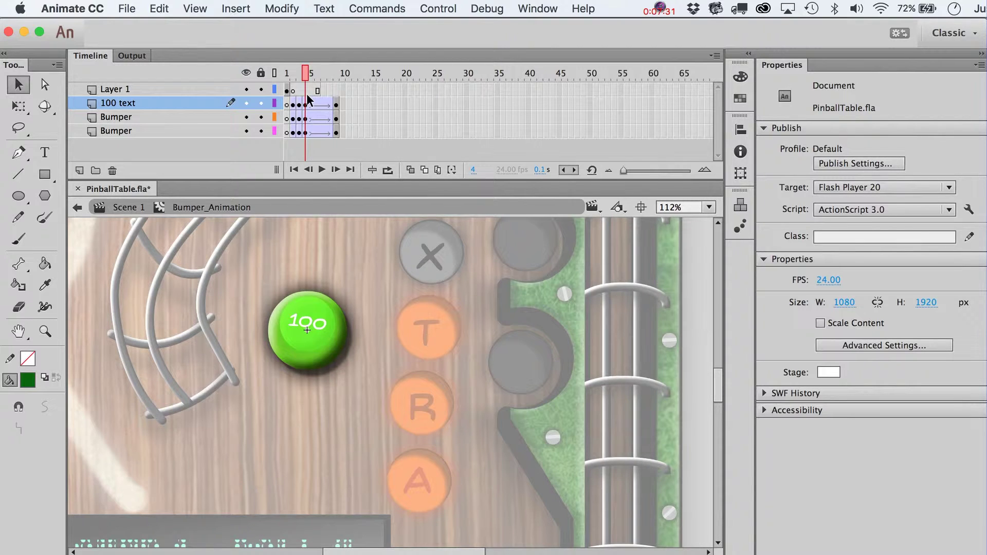
left_click_drag(304, 76, 298, 78)
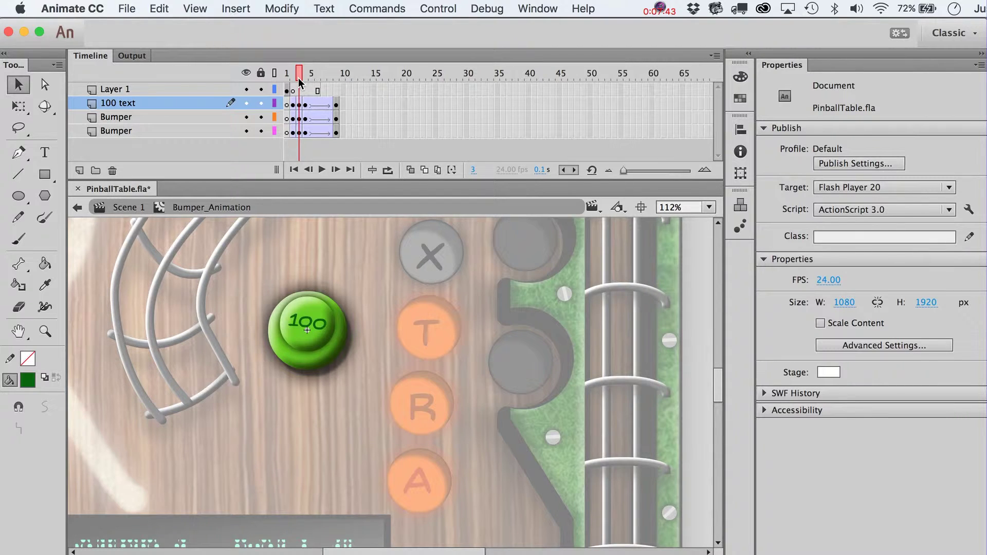
mouse_move(298, 75)
left_mouse_down()
mouse_move(340, 73)
mouse_move(293, 77)
mouse_move(300, 144)
left_mouse_up()
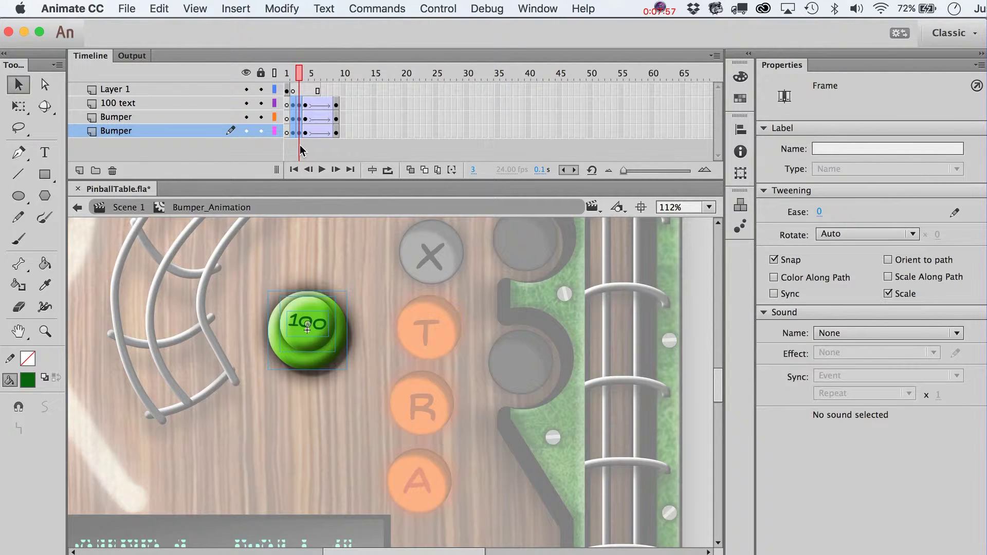
left_click(300, 150)
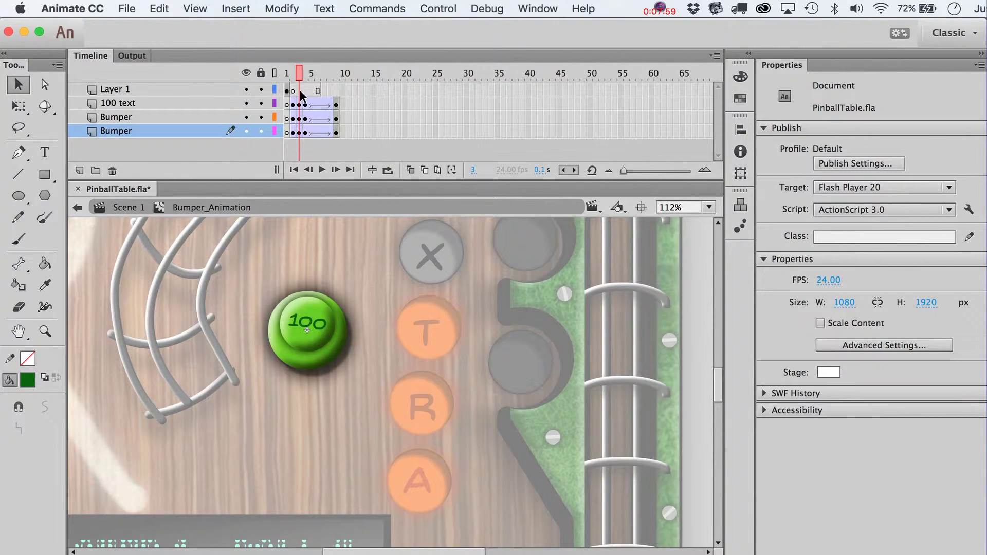
Step: Insert two frames at frame 3 on all layers to make room for a second flash
left_click_drag(300, 90, 304, 141)
key("F5")
key("F5")
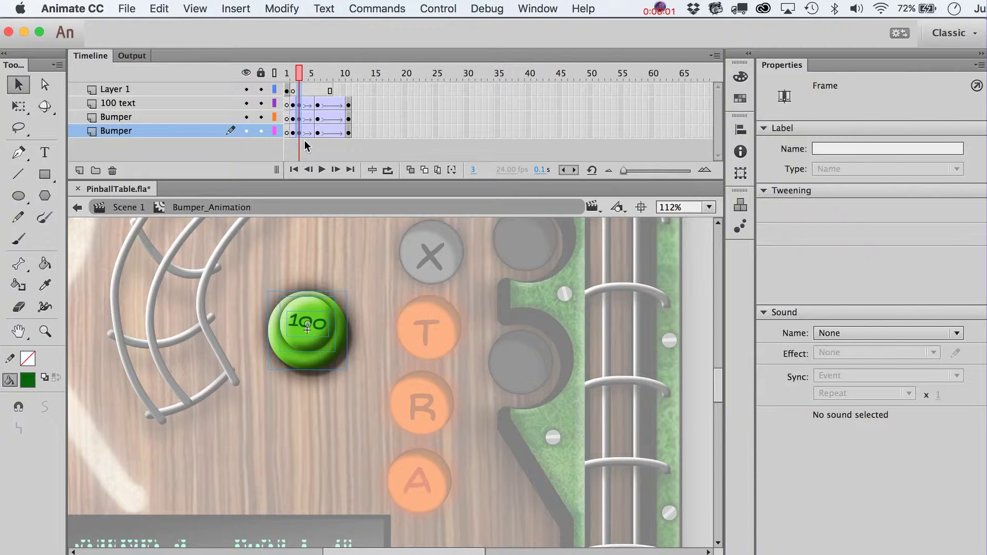
left_click(304, 140)
Step: Copy the keyframes of frames 2 and 3 on the text and Bumper layers to frames 4 and 5, and preview the flashing
left_click_drag(293, 103, 306, 133)
left_click_drag(306, 75, 291, 82)
key("Return")
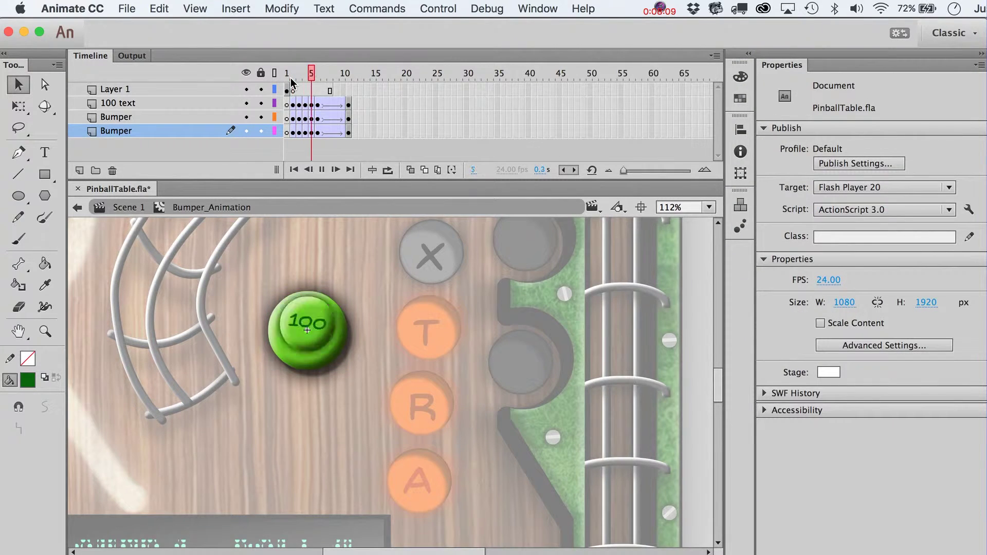
key("Return")
key("Return")
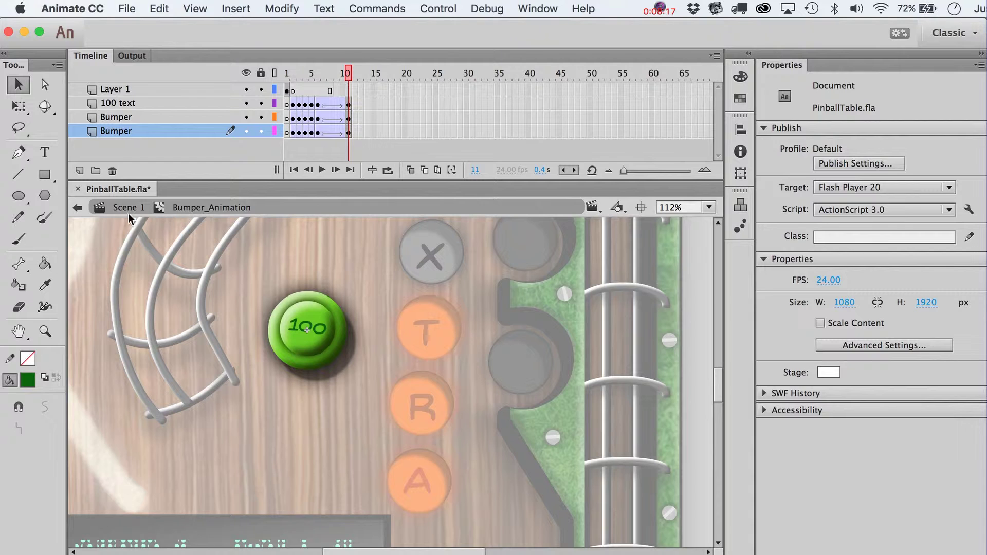
Step: Replay the bumper animation and scrub through frames 1 to 6 to review the flashes
left_click(283, 70)
left_click(297, 70)
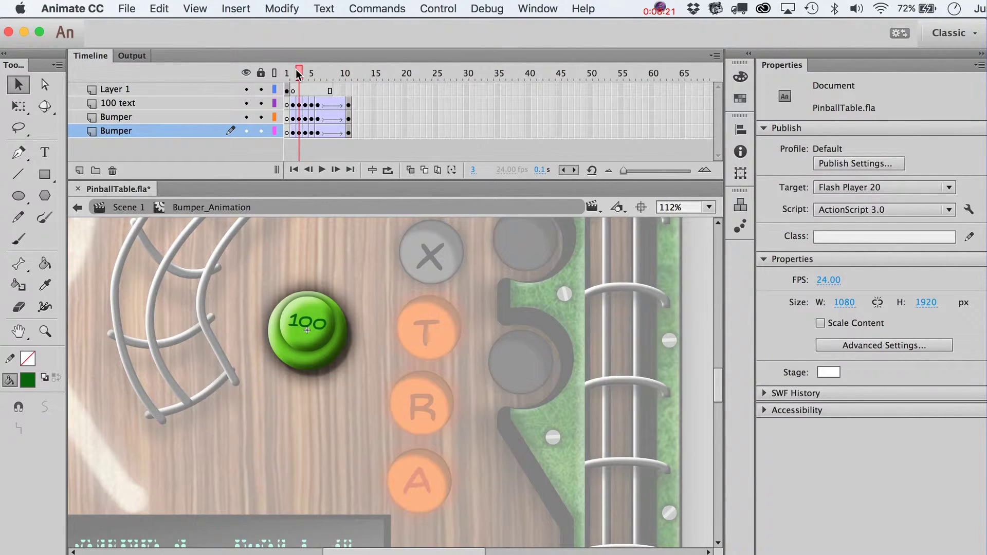
left_click(288, 72)
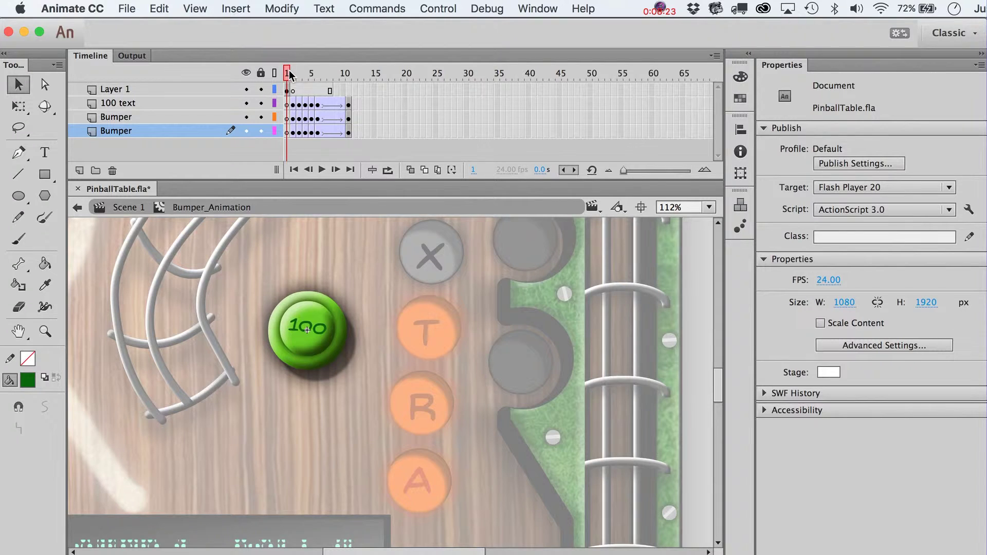
key("Return")
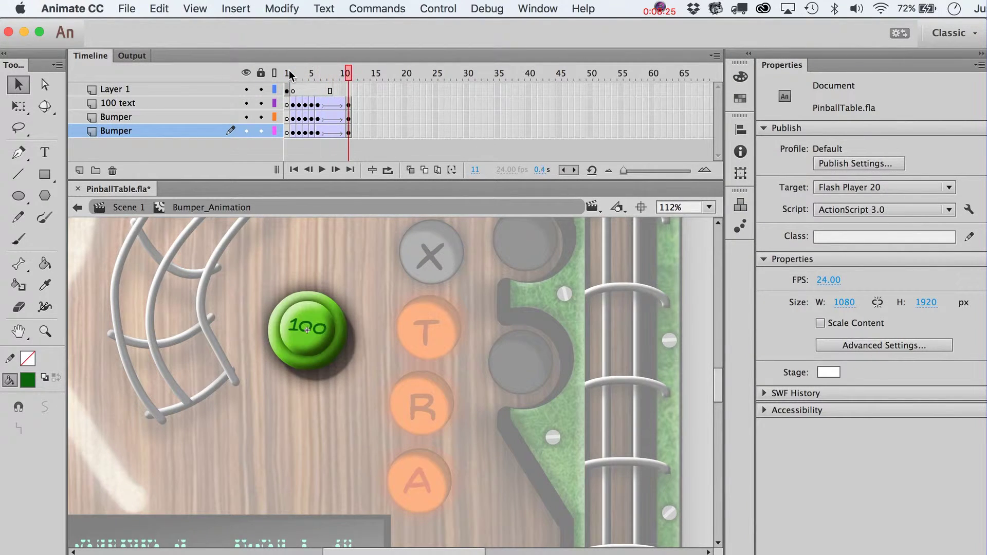
left_click(317, 72)
left_click_drag(315, 72, 295, 70)
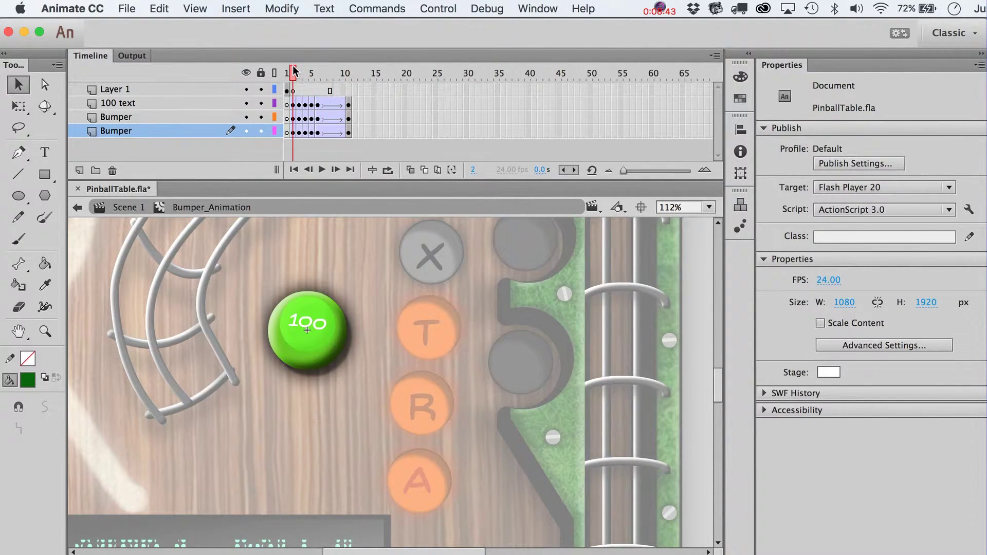
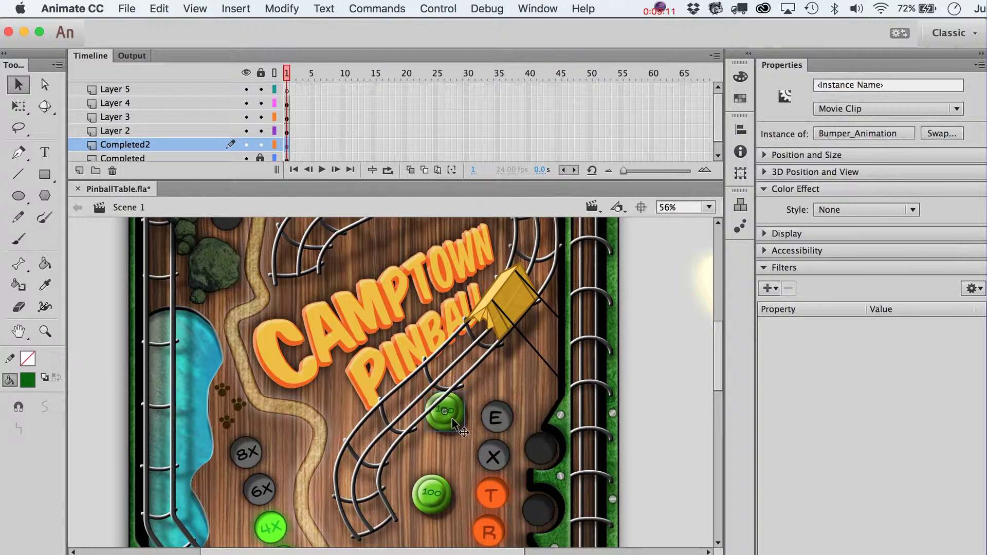
Step: Duplicate the upper green 100 bumper and place the copy to its left and slightly lower, under the curved track
scroll(441, 410, "right", 3)
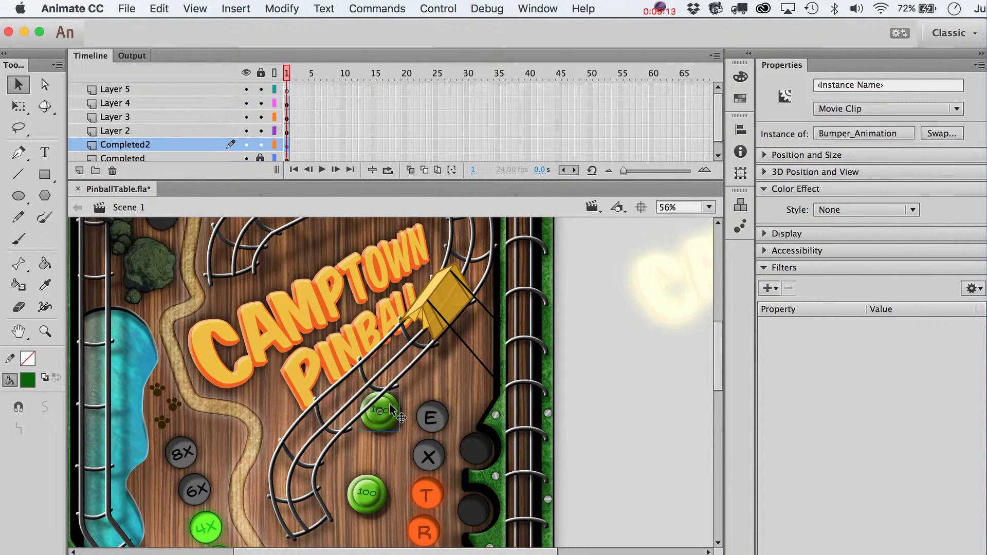
key("shift+Left")
key("shift+Left")
key("shift+Left")
key("shift+Left")
key("shift+Left")
key("shift+Left")
key("shift+Left")
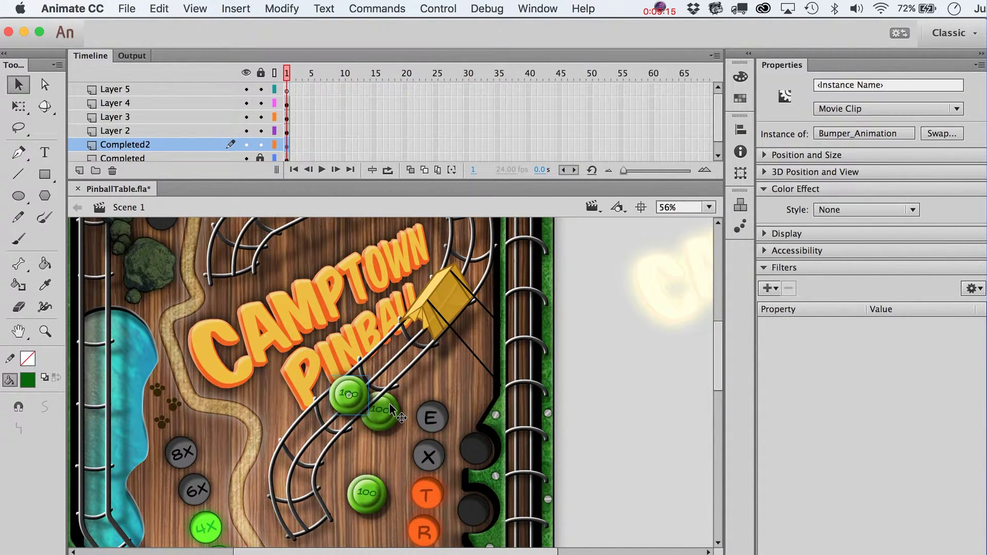
key("shift+Left")
key("shift+Left")
key("shift+Left")
key("shift+Left")
key("shift+Down")
key("shift+Down")
key("shift+Down")
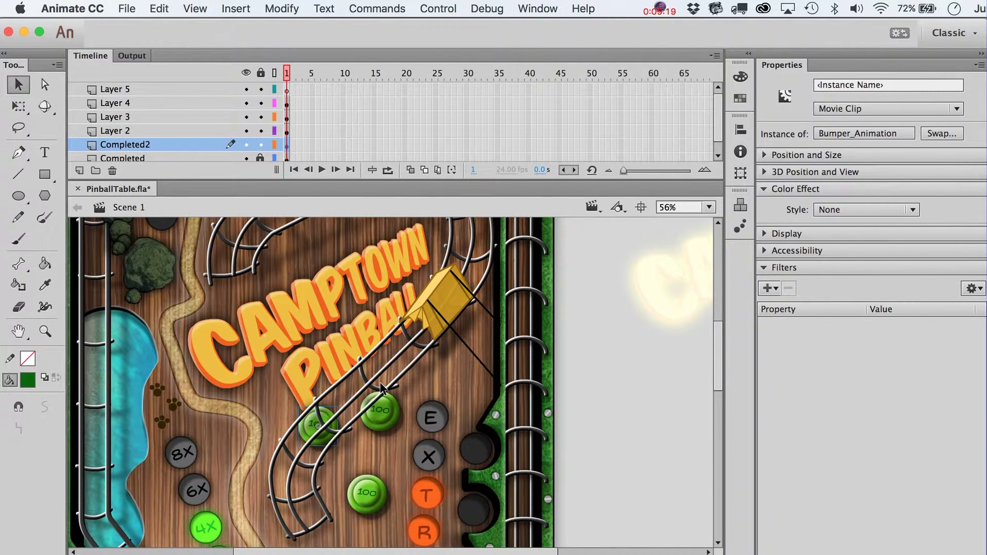
Step: Nudge the lowest of the three green 100 bumpers slightly up and to the right
scroll(426, 392, "down", 3)
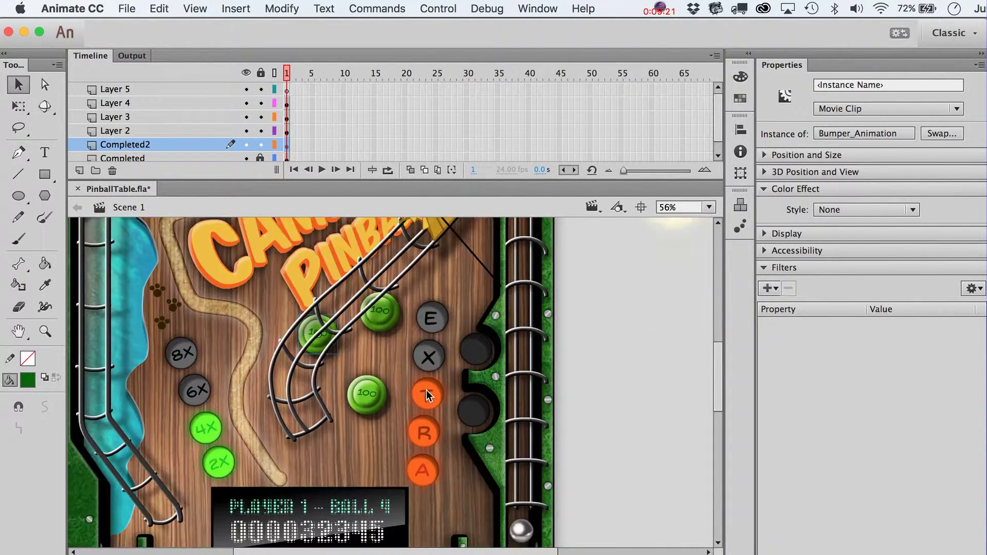
scroll(427, 390, "up", 1)
left_click(44, 331)
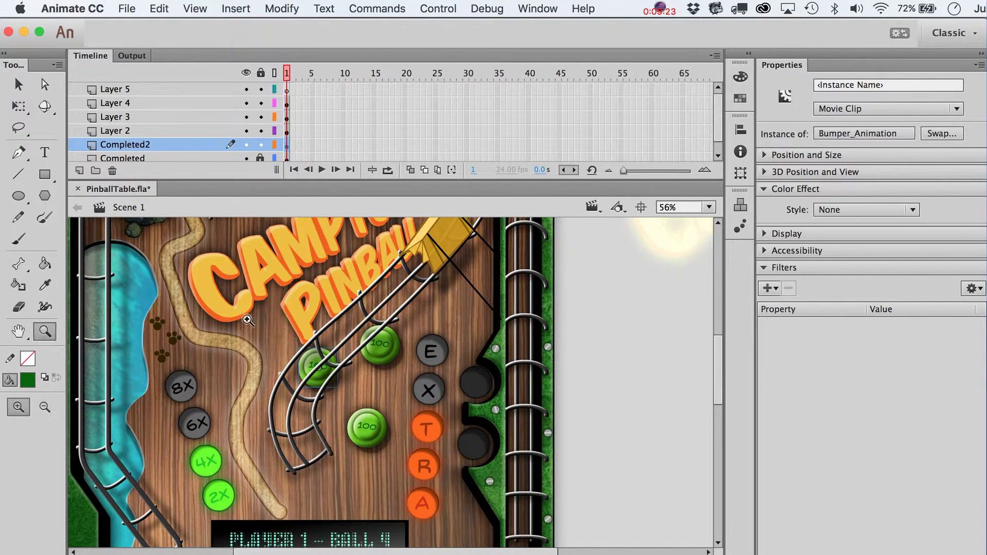
left_click(364, 356, "alt")
key("v")
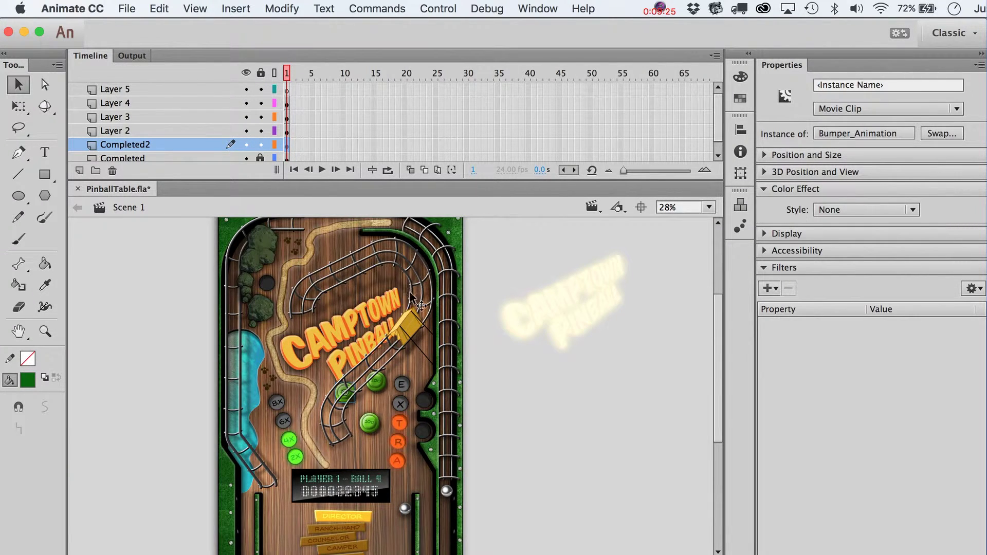
left_click(369, 421)
key("Up")
key("Up")
key("Up")
key("Up")
key("Right")
key("Right")
key("Right")
Step: Duplicate the lowest green bumper and move the copy across the table into the upper end of the blue lake
key("shift+Right")
key("shift+Up")
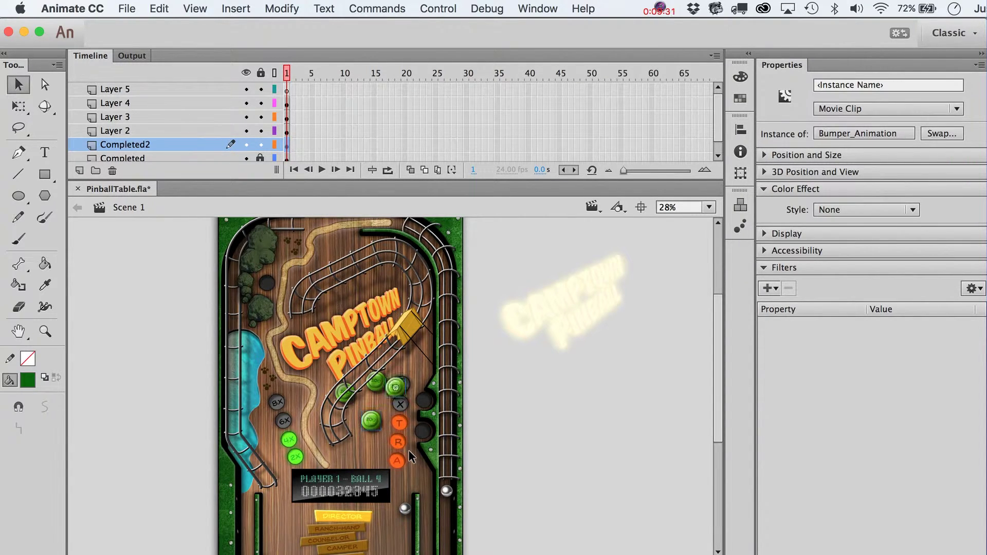
key("shift+Up")
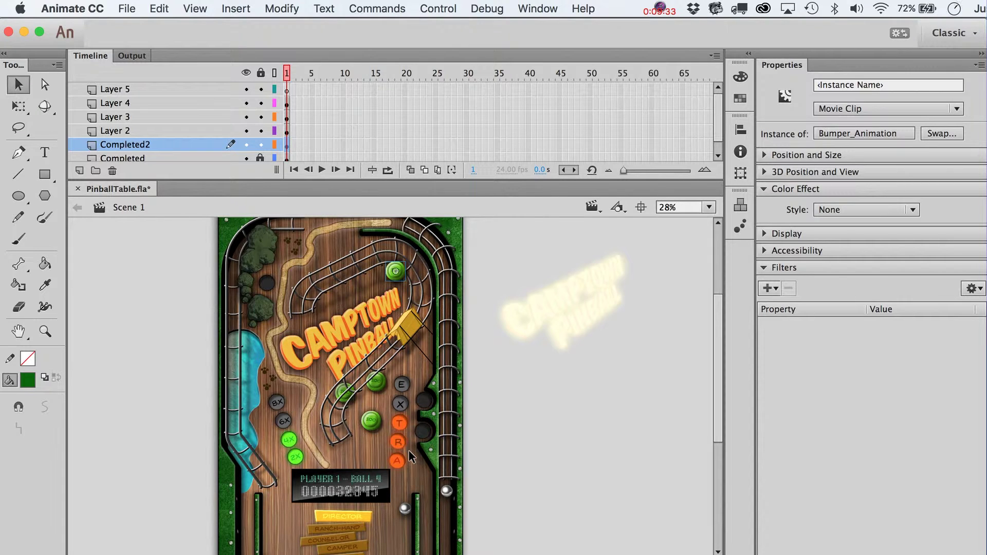
key("shift+Left")
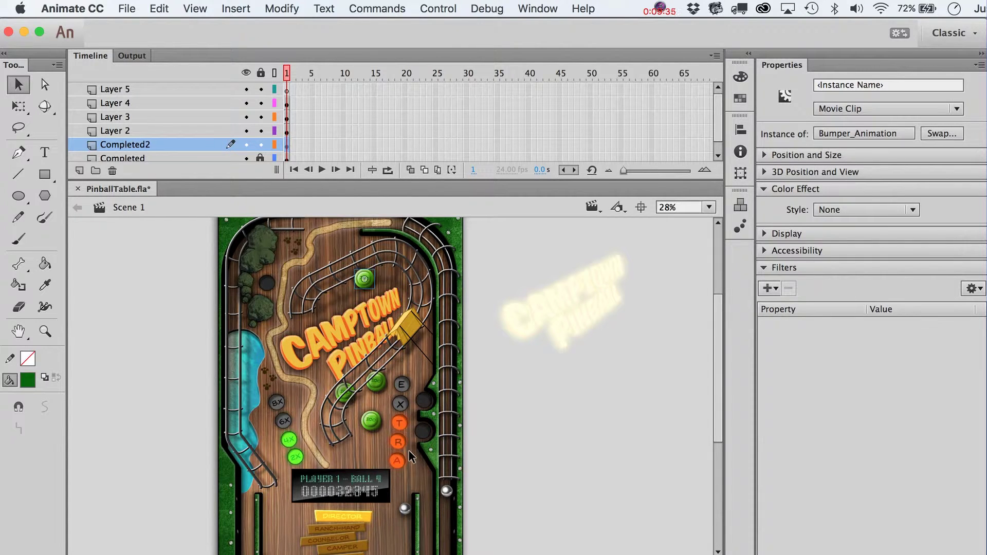
key("shift+Left")
key("shift+Down")
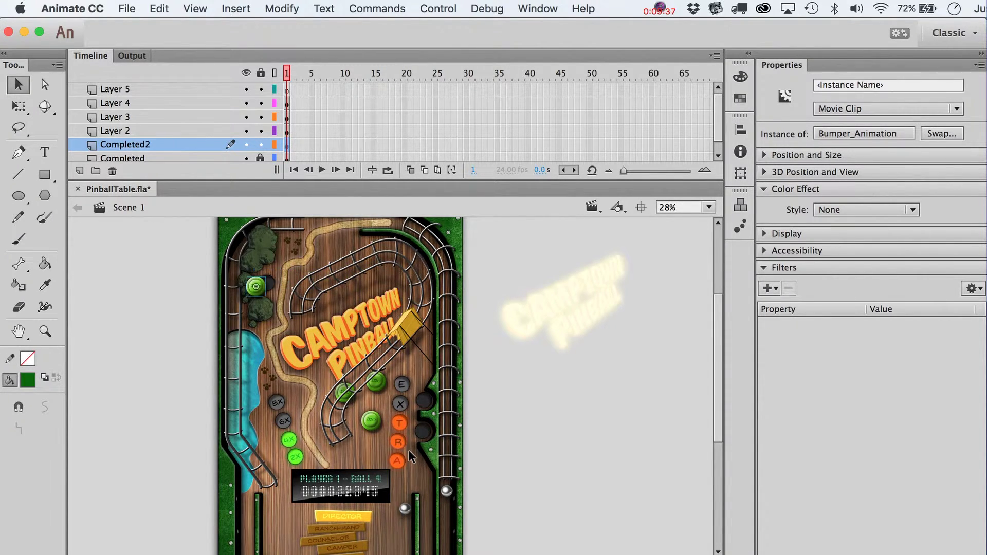
key("shift+Down")
key("shift+Left")
key("super+Down")
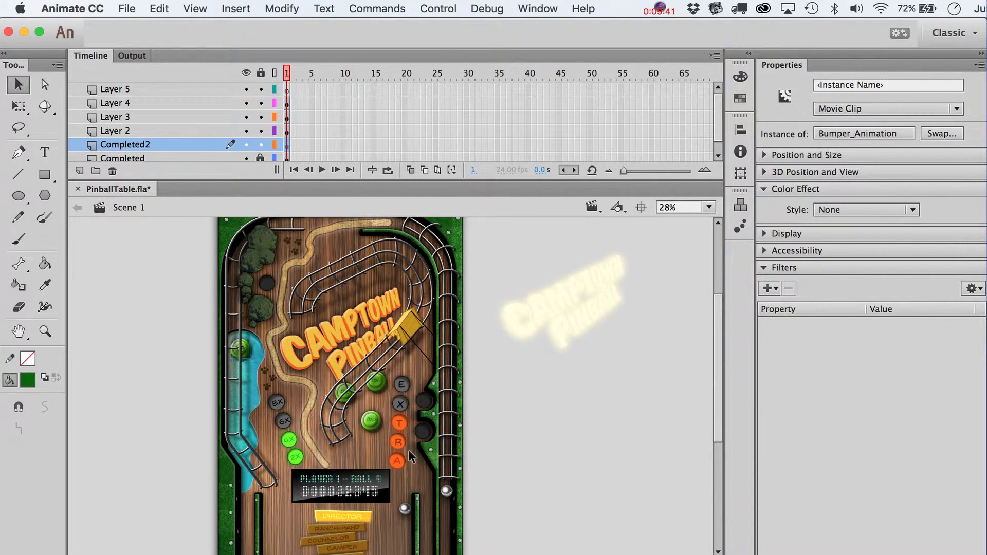
Step: Add an Adjust Color filter to the bumper in the lake and set its hue to 88
left_click(767, 291)
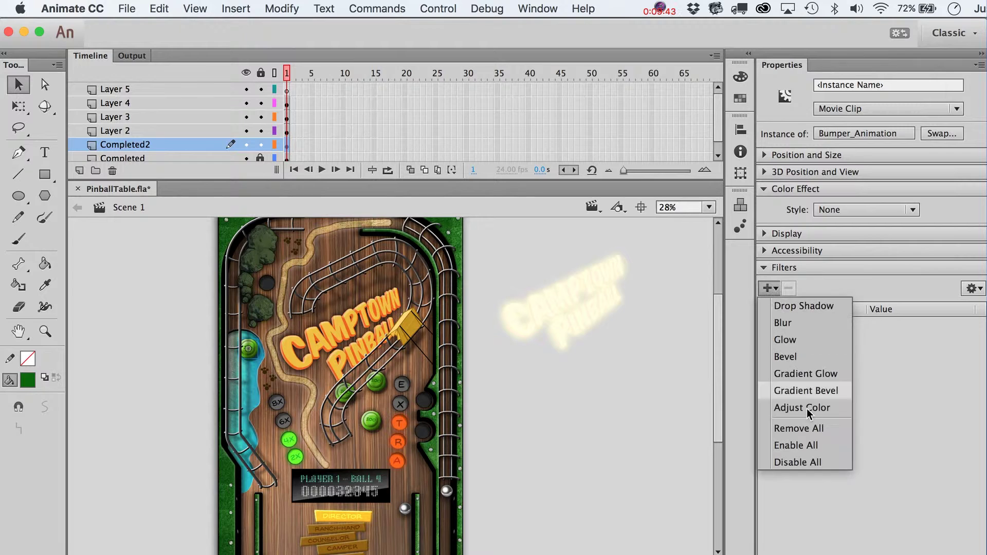
left_click(806, 410)
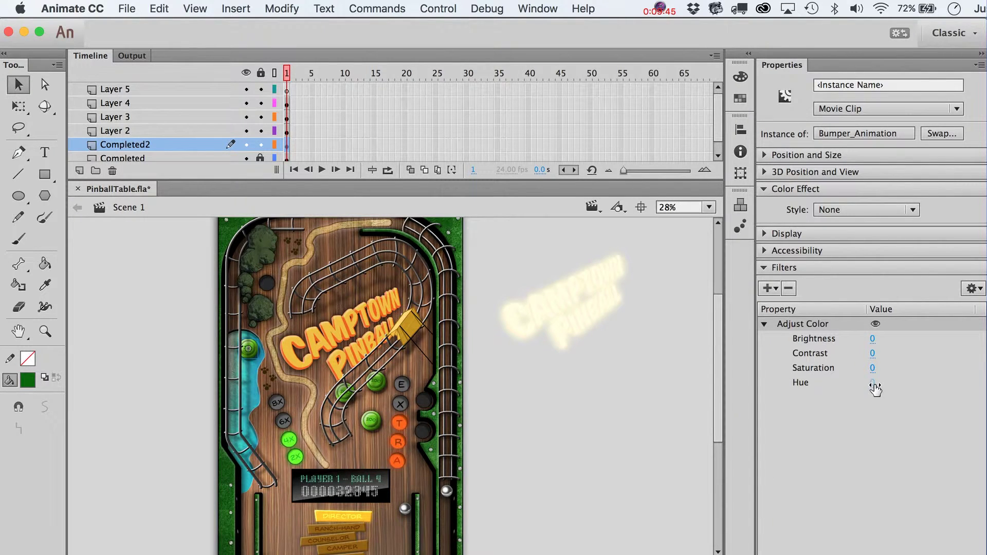
left_click_drag(872, 383, 928, 385)
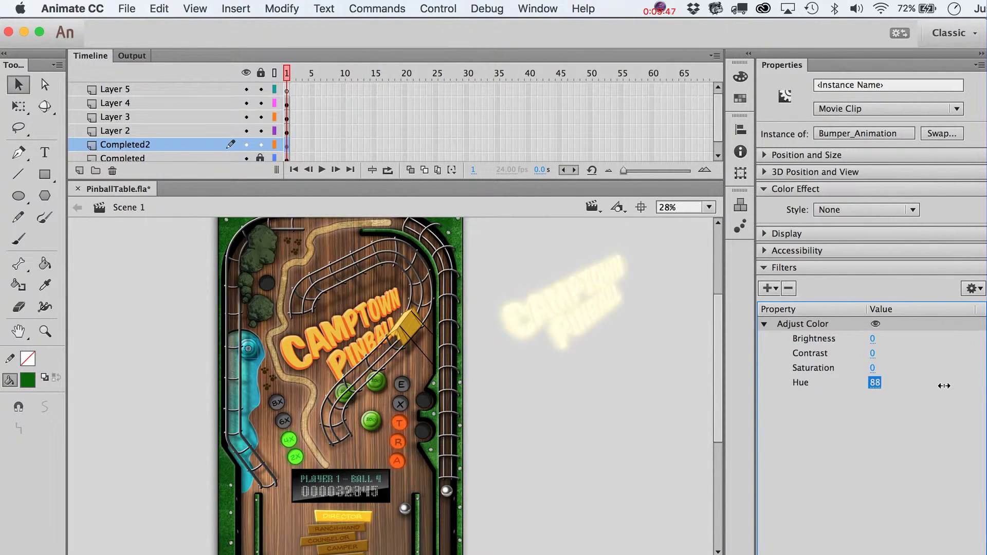
left_click(509, 404)
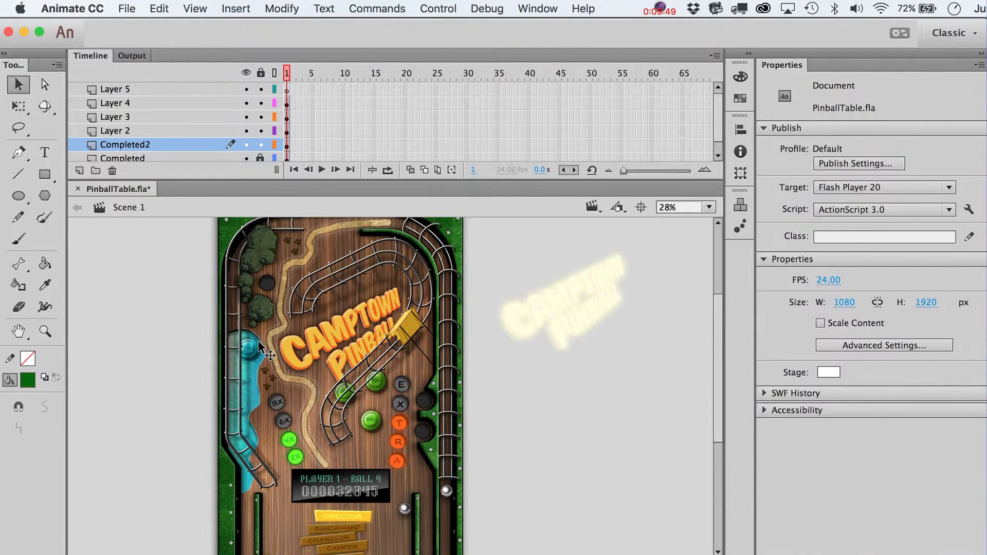
Step: Duplicate the blue bumper and place the copy in the lake, below and slightly left of the first one
left_click(252, 352)
left_click_drag(173, 334, 280, 373)
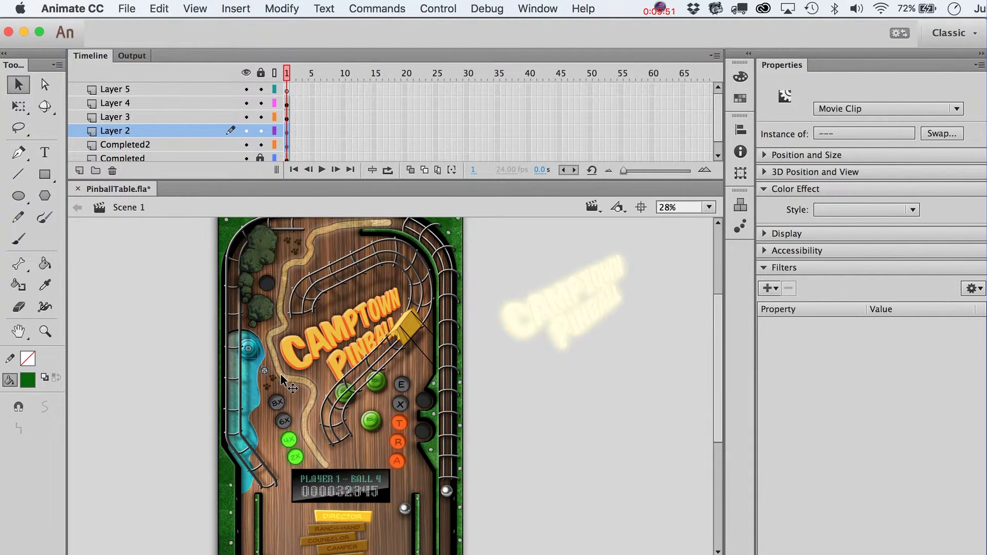
left_click(166, 366)
left_click(45, 332)
left_click_drag(154, 308, 349, 502)
key("v")
left_click_drag(276, 244, 417, 315)
key("shift+Down")
key("shift+Down")
key("shift+Down")
key("shift+Down")
key("shift+Down")
key("shift+Down")
key("shift+Down")
key("shift+Down")
key("shift+Down")
key("shift+Down")
key("shift+Down")
key("shift+Down")
key("shift+Down")
key("shift+Down")
key("shift+Down")
key("shift+Down")
key("shift+Down")
key("shift+Down")
key("shift+Down")
key("shift+Down")
key("shift+Left")
key("shift+Left")
key("shift+Left")
key("shift+Left")
key("shift+Left")
key("shift+Left")
key("shift+Left")
key("shift+Left")
key("shift+Left")
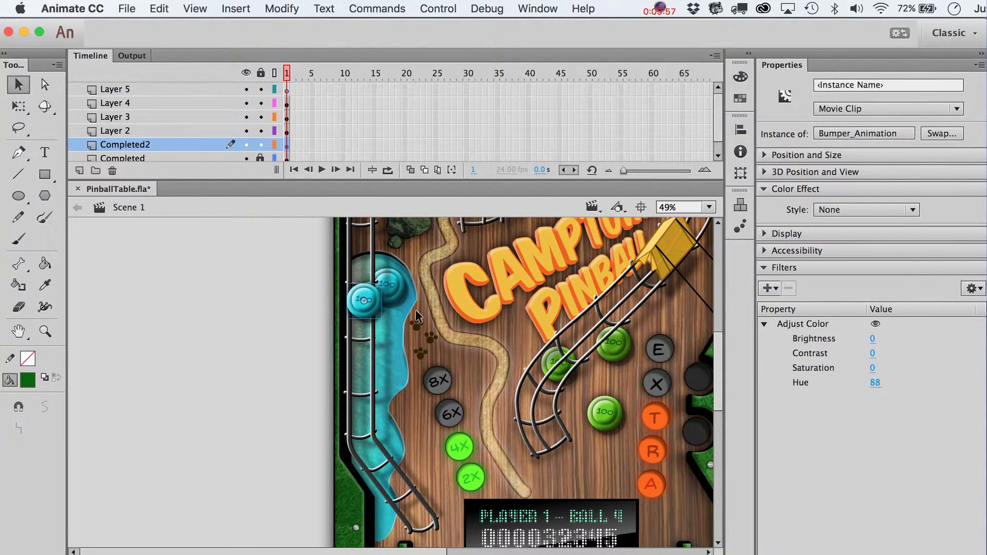
key("shift+Down")
key("shift+Down")
key("shift+Down")
key("shift+Down")
key("shift+Down")
key("shift+Down")
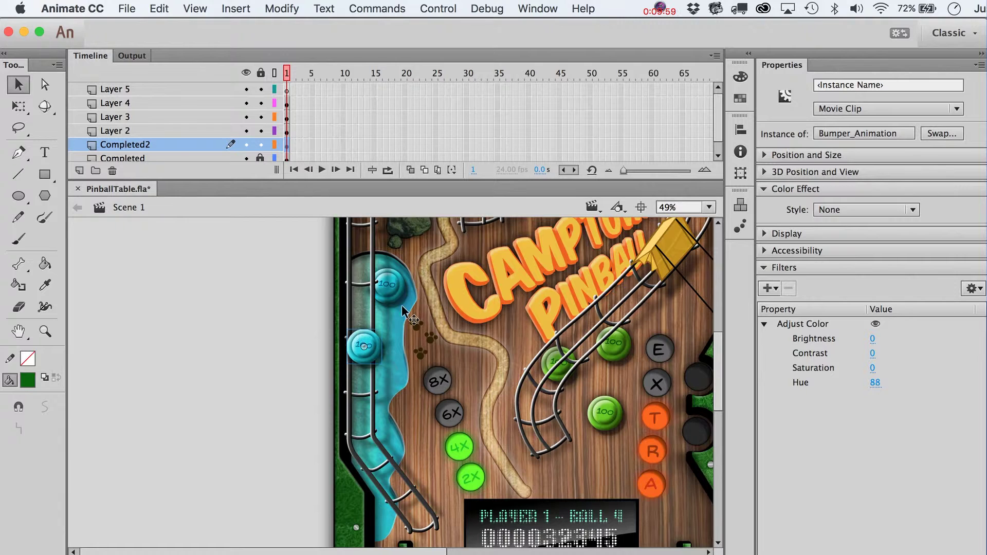
key("shift+Right")
key("shift+Right")
key("shift+Right")
key("shift+Down")
key("shift+Down")
key("shift+Down")
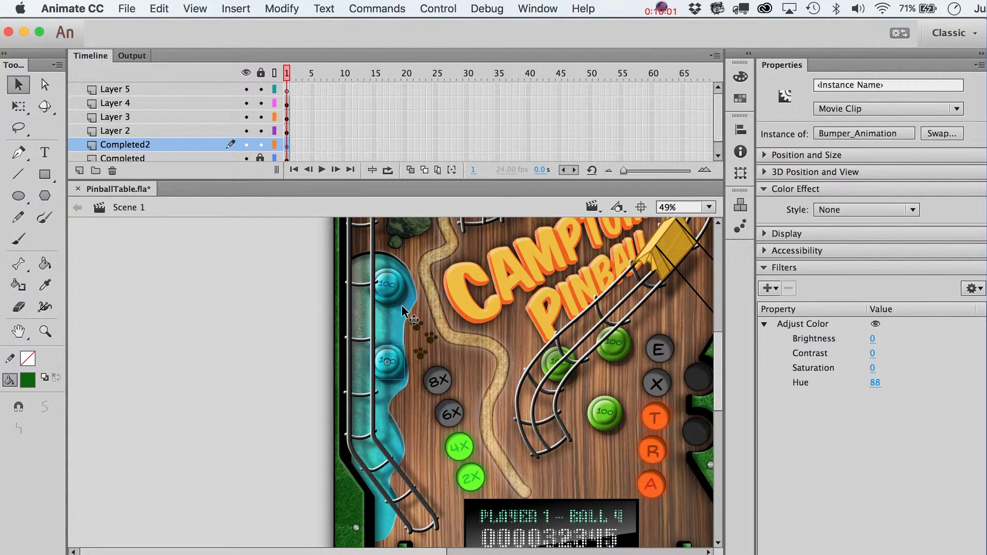
key("shift+Right")
key("shift+Right")
key("shift+Right")
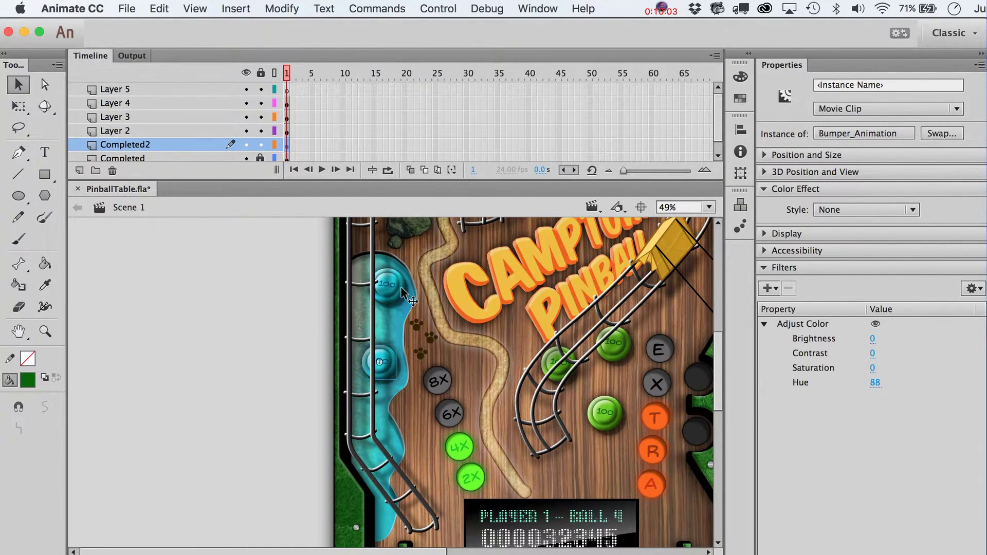
Step: Rotate the upper blue bumper slightly counterclockwise with Free Transform
left_click(402, 292)
key("q")
left_click_drag(419, 295, 437, 241)
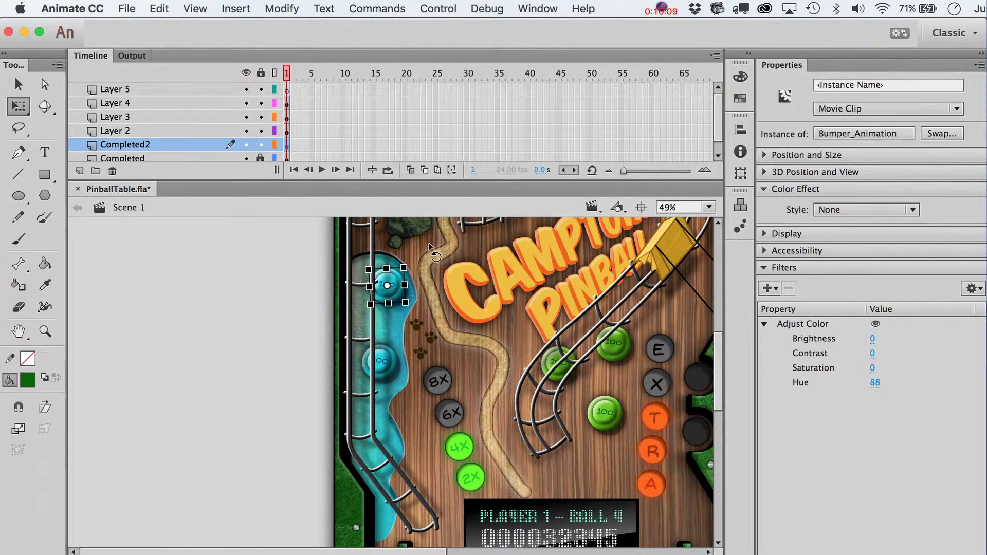
key("v")
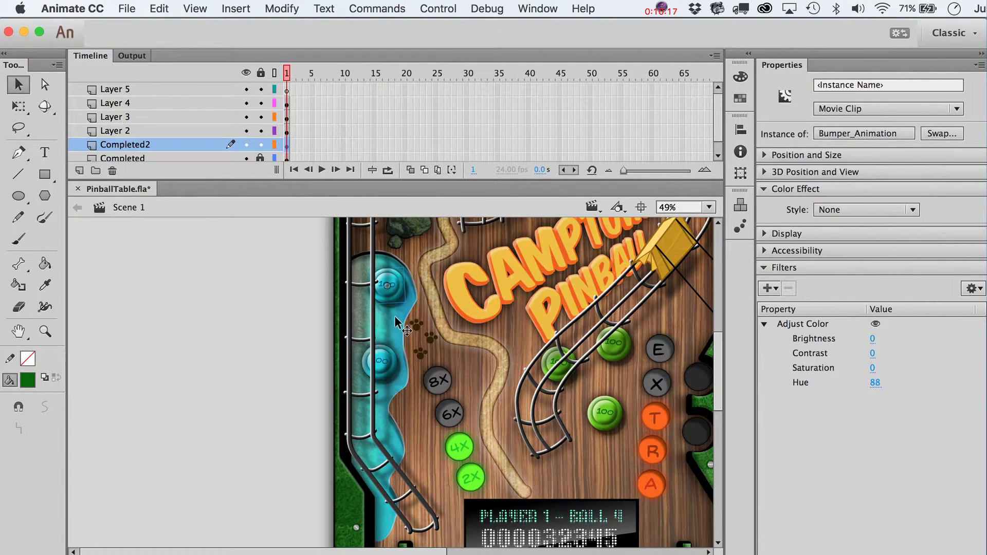
Step: Apply a Tint color effect to the upper blue bumper, trying light cyan, and settle on dark blue (0, 51, 153) at 0%
left_click(400, 376)
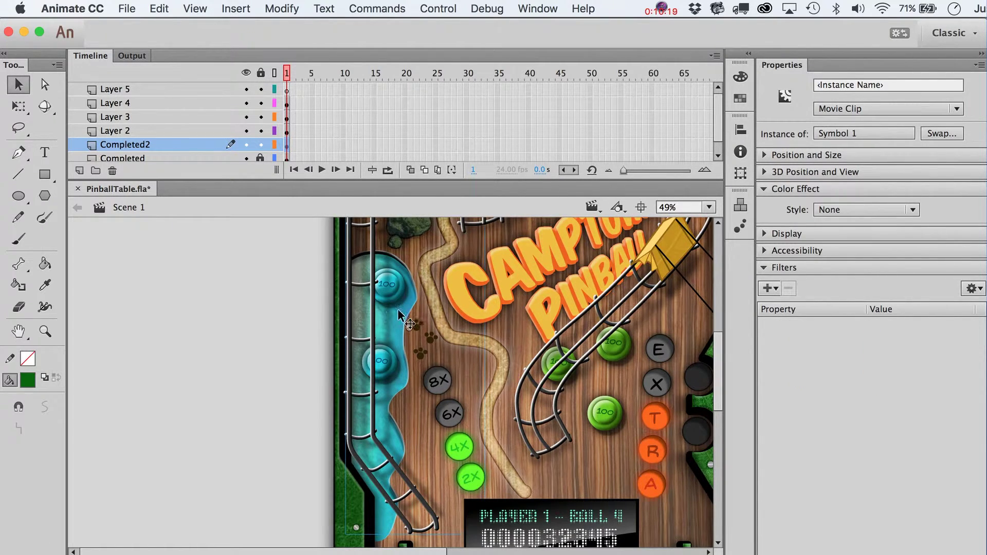
left_click(390, 286)
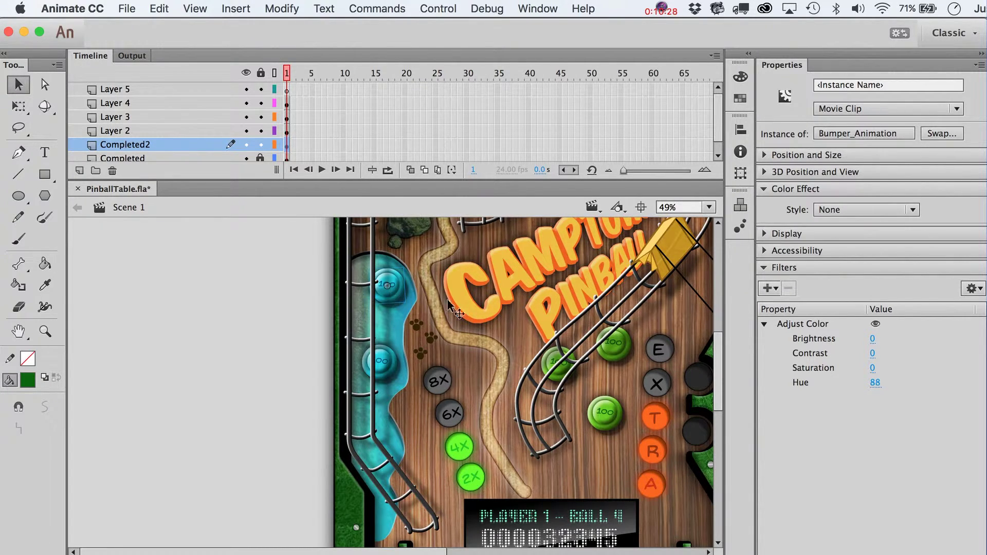
left_click(846, 210)
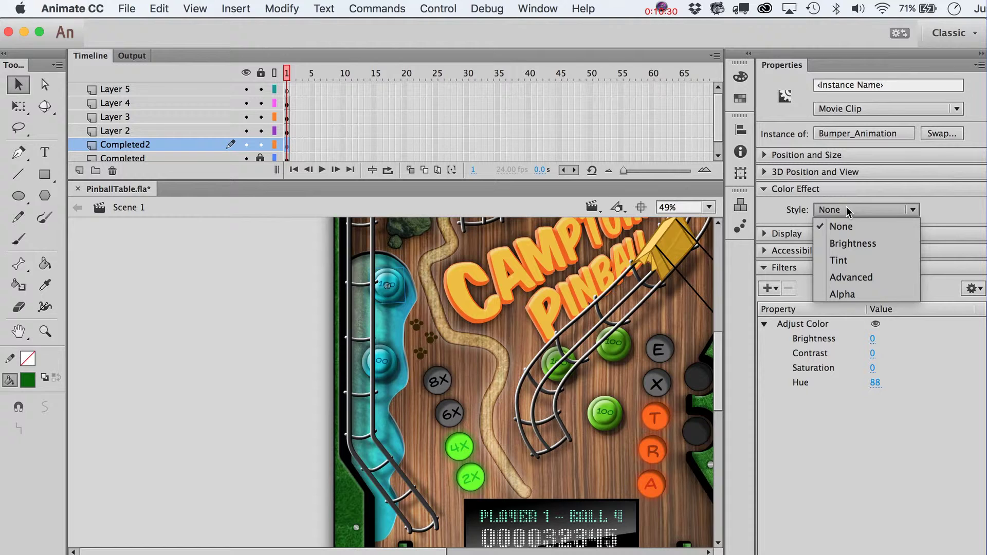
left_click(857, 262)
left_click(942, 210)
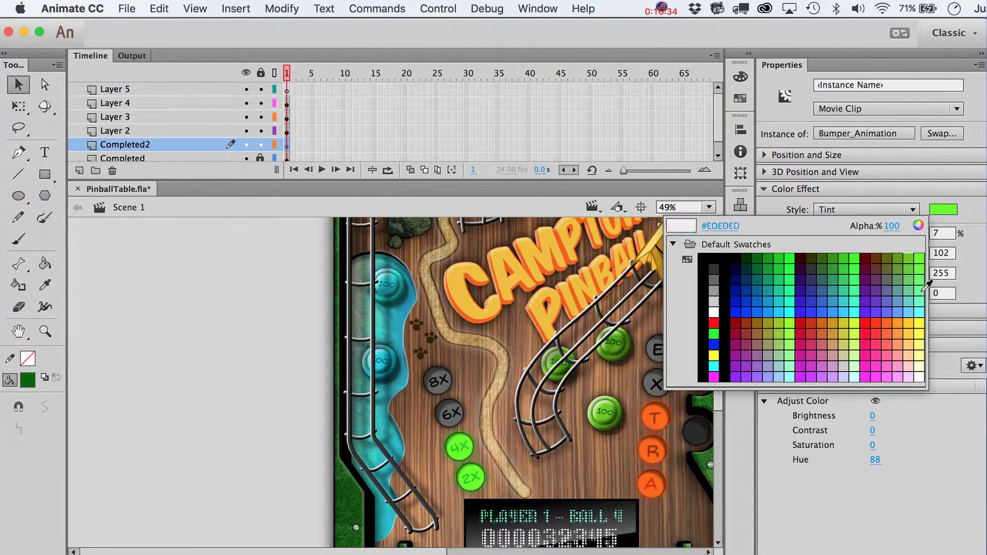
left_click(917, 308)
mouse_move(824, 233)
left_mouse_down()
mouse_move(924, 235)
mouse_move(829, 233)
mouse_move(883, 227)
mouse_move(806, 233)
left_mouse_up()
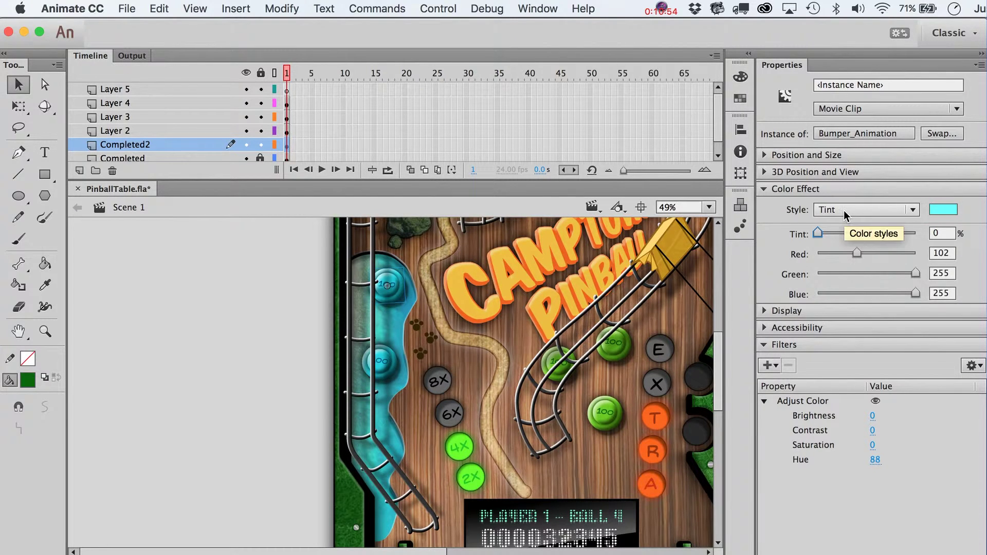
left_click(945, 210)
left_click(757, 289)
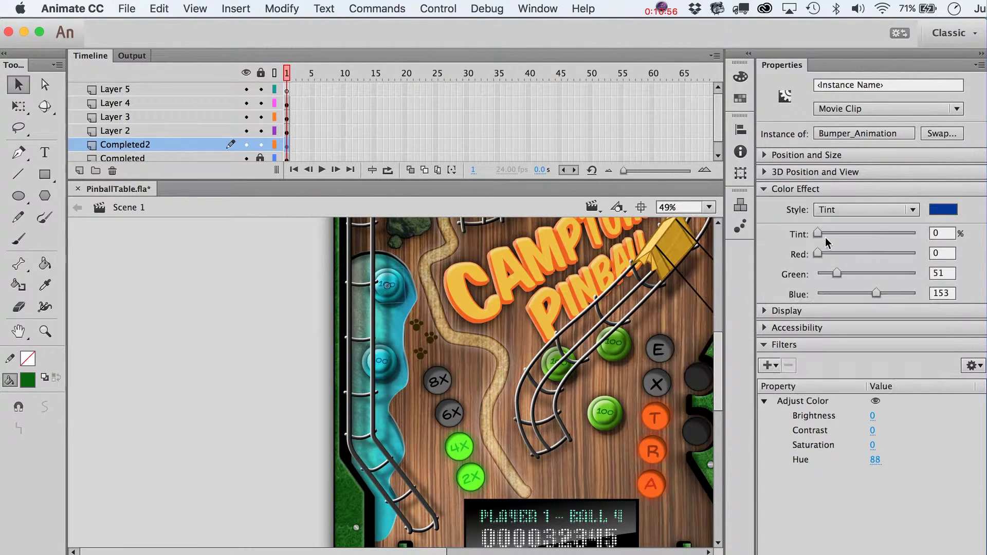
mouse_move(819, 234)
left_mouse_down()
mouse_move(855, 234)
mouse_move(817, 234)
left_mouse_up()
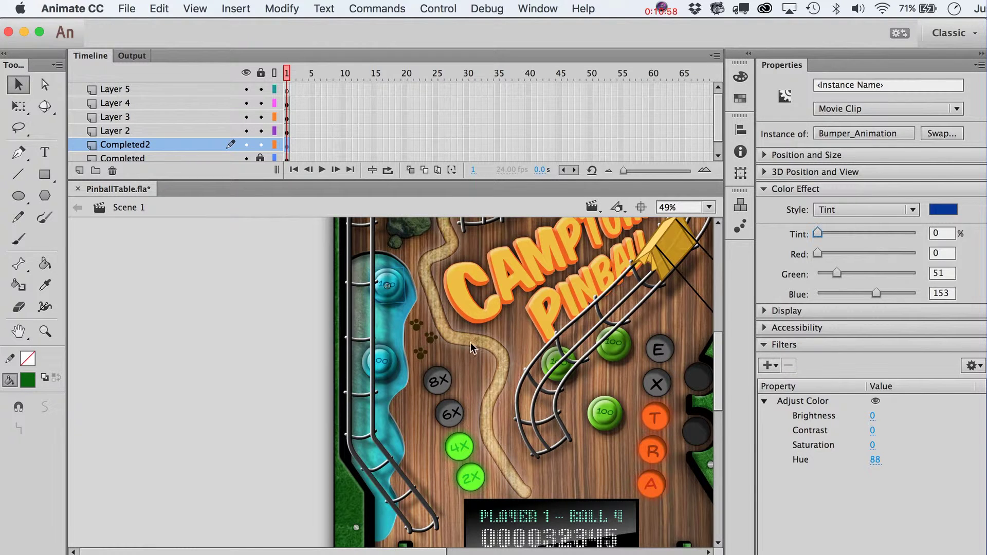
Step: Draw a tall, narrow rectangle with a light green #66CC00 fill on Layer 5, beside the stacked rank signs
left_click(310, 420)
scroll(365, 452, "down", 5)
scroll(365, 452, "up", 6)
scroll(365, 453, "left", 8)
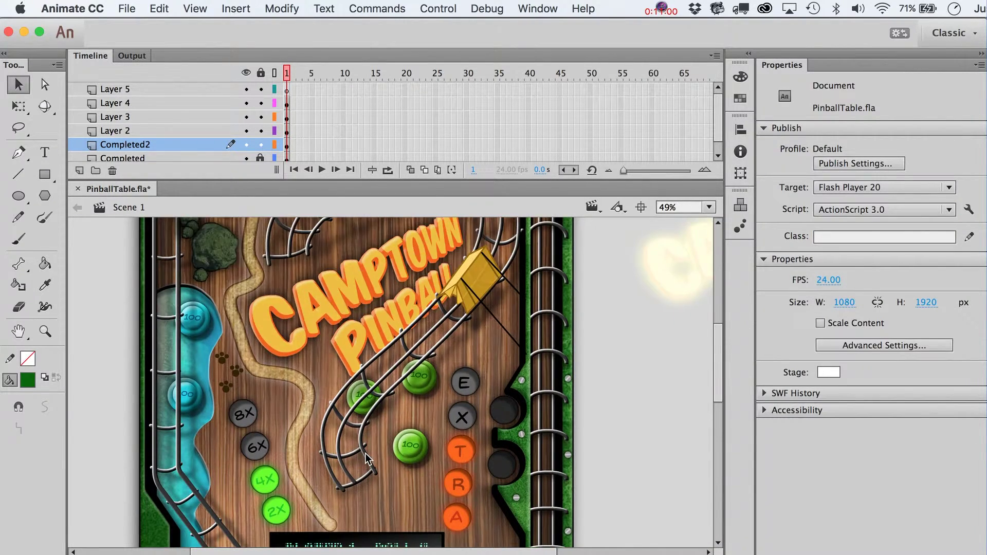
scroll(365, 452, "down", 4)
scroll(365, 452, "up", 2)
scroll(364, 452, "down", 3)
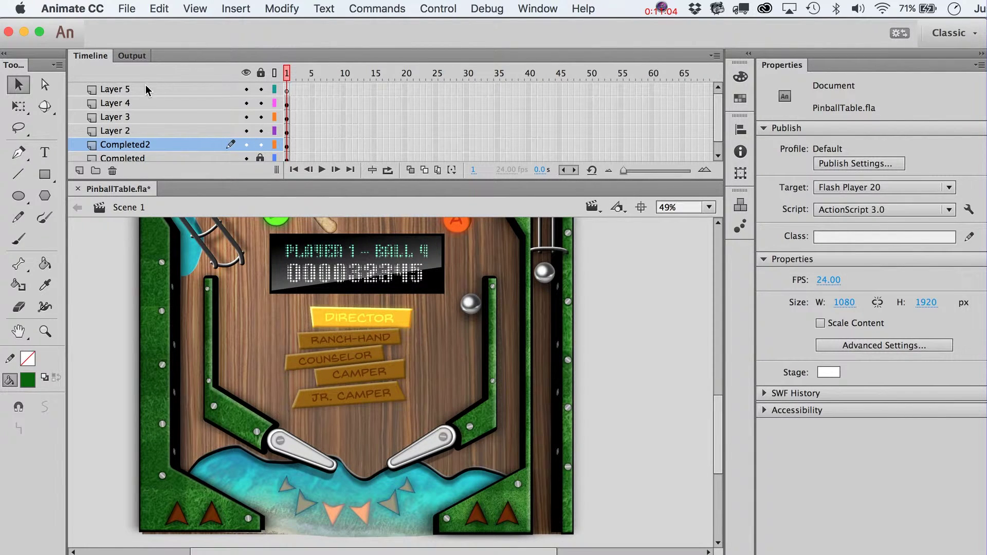
left_click(287, 90)
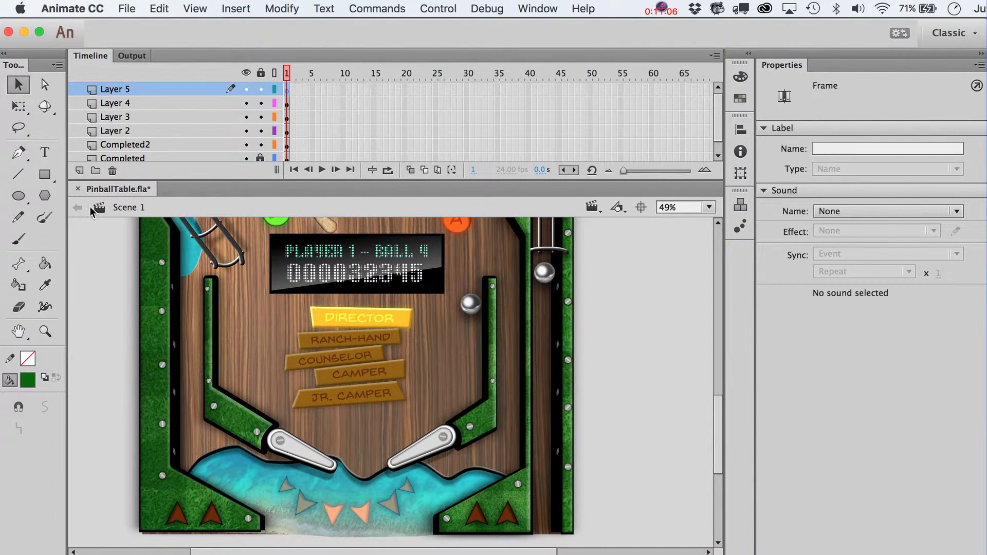
key("r")
left_click(28, 383)
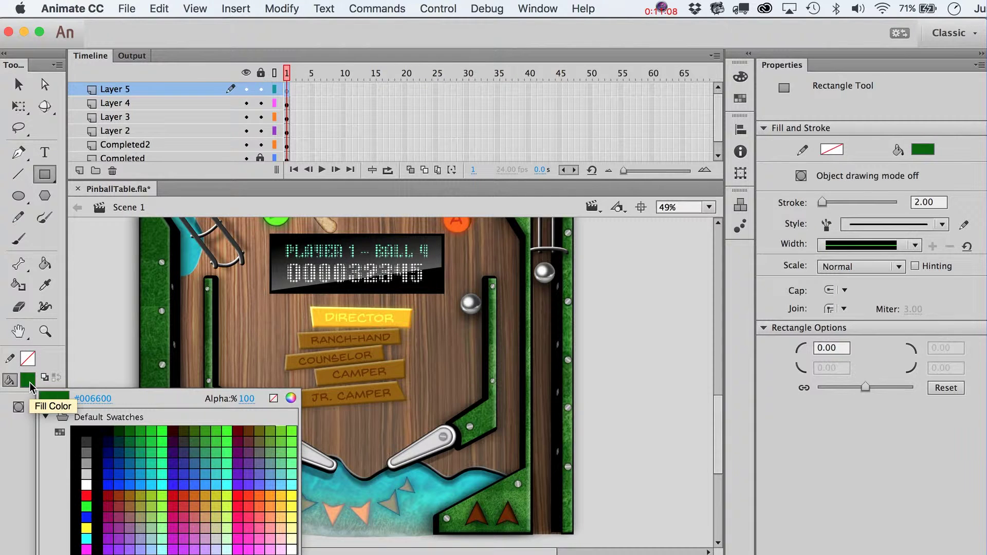
left_click(291, 426)
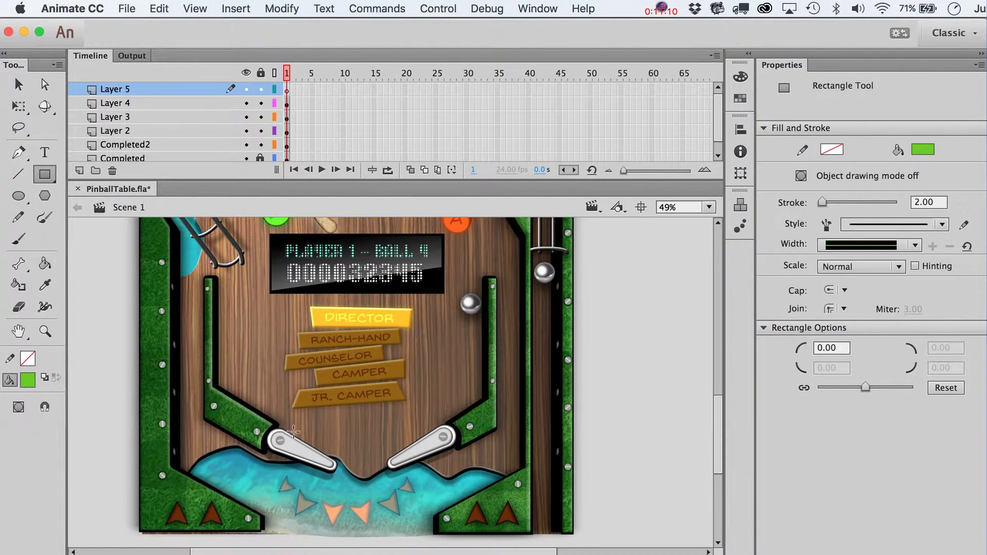
scroll(349, 431, "up", 3)
scroll(350, 432, "down", 3)
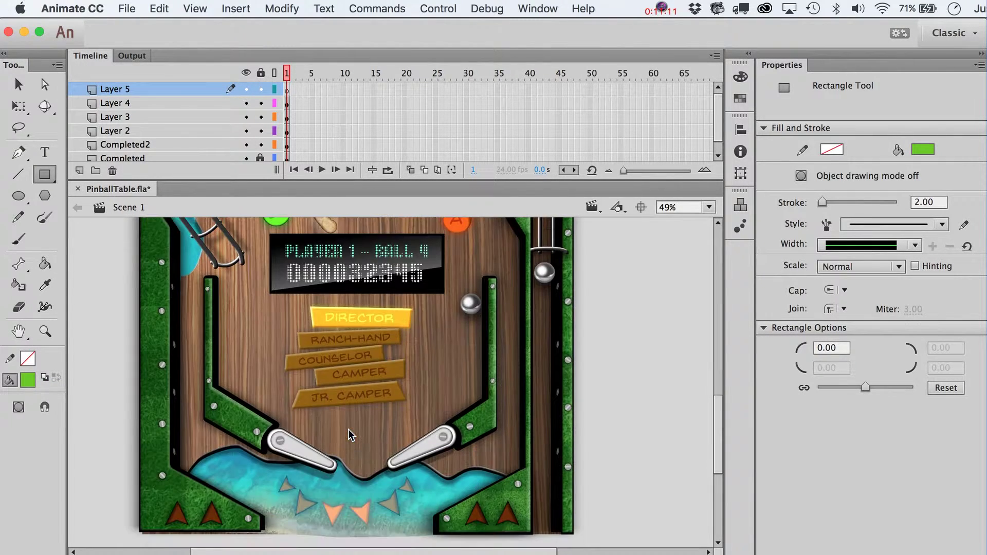
left_click(286, 90)
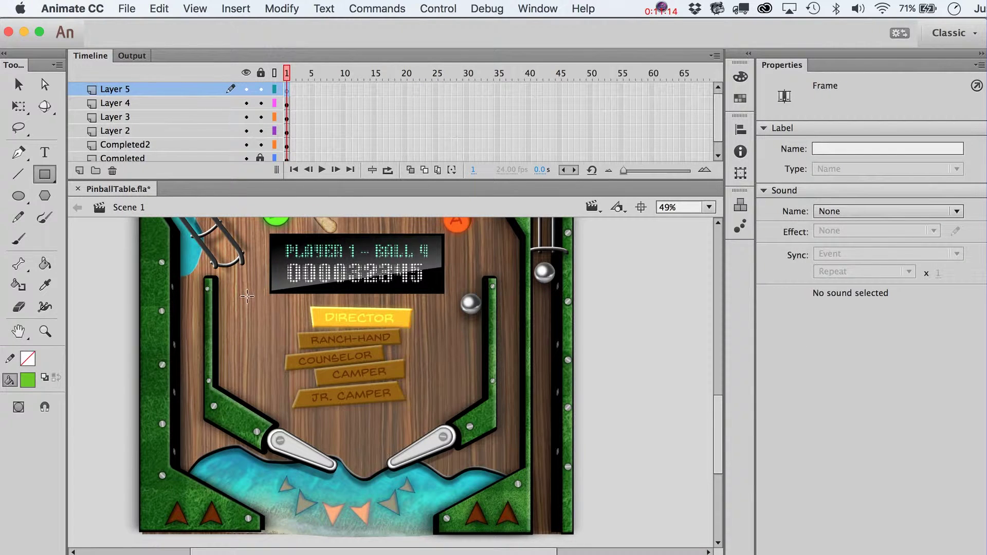
left_click_drag(247, 296, 266, 354)
key("v")
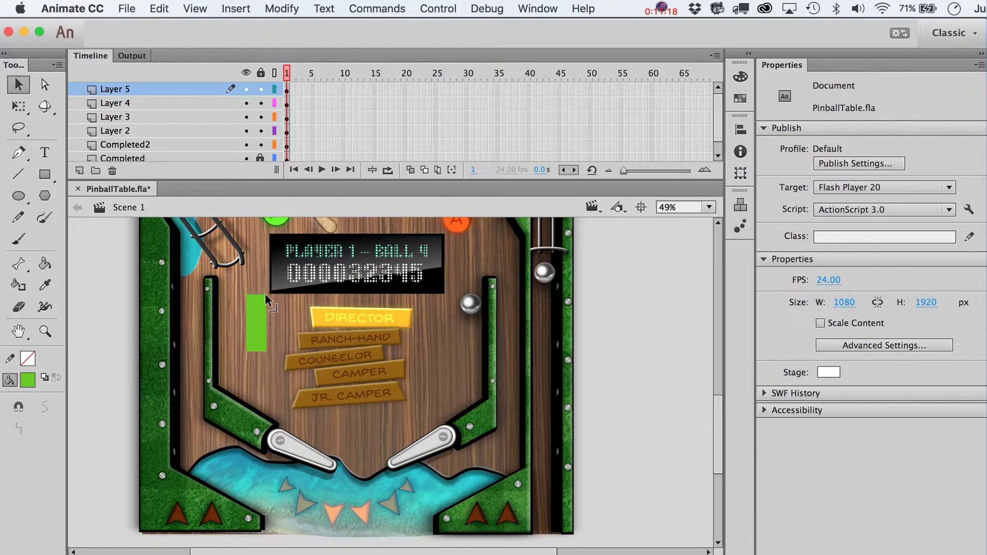
Step: Reshape the green rectangle into a narrow triangle by pulling its upper-right corner down to the lower-right one, and select the shape
left_click_drag(264, 293, 268, 356)
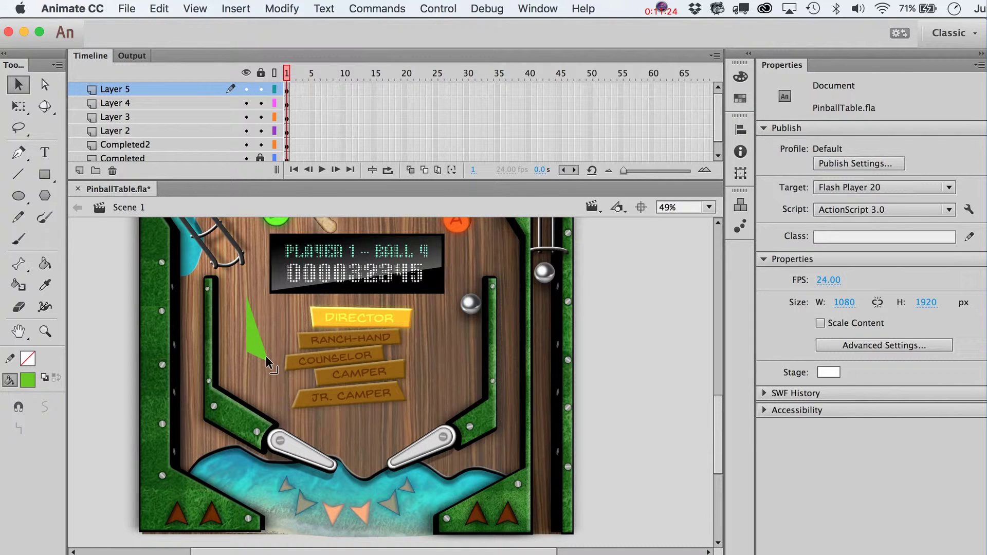
left_click(256, 339)
mouse_move(255, 337)
left_mouse_down()
mouse_move(283, 363)
mouse_move(258, 341)
left_mouse_up()
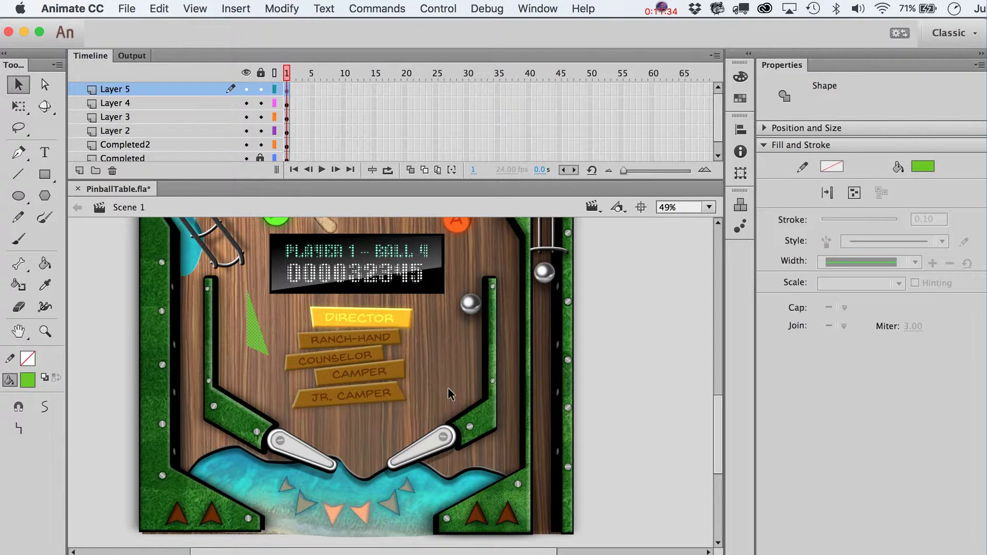
Step: Expand the green triangle's fill outward by 5 px
left_click(236, 9)
mouse_move(278, 6)
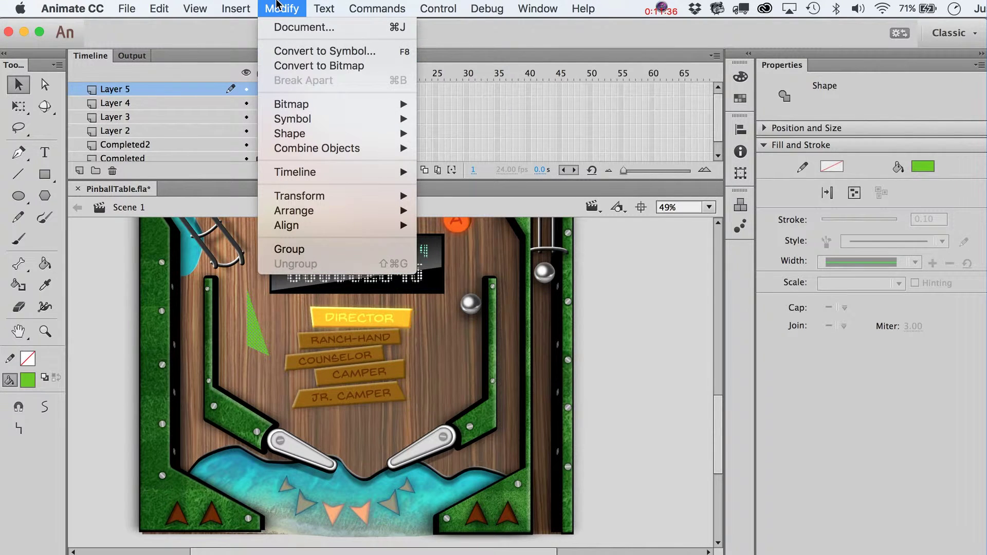
mouse_move(360, 134)
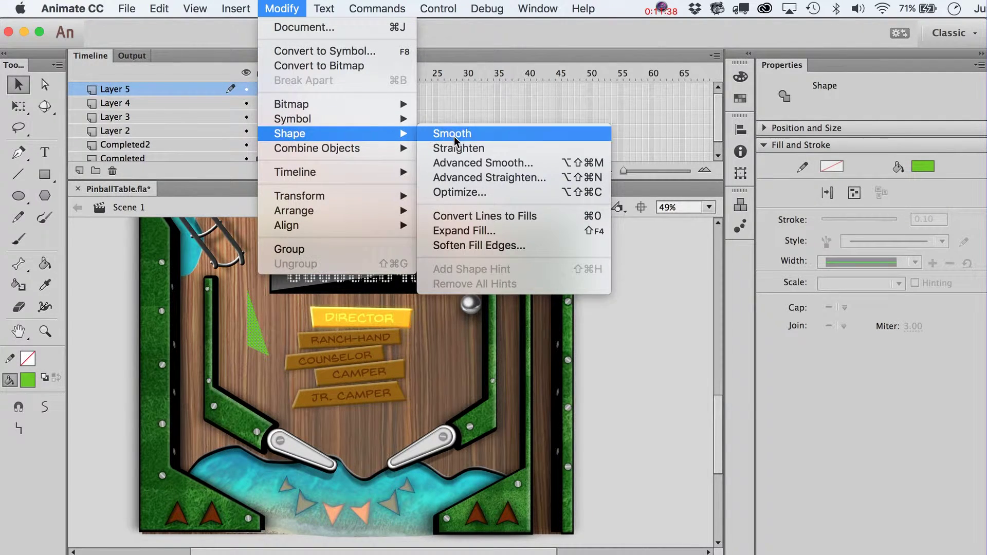
left_click(479, 230)
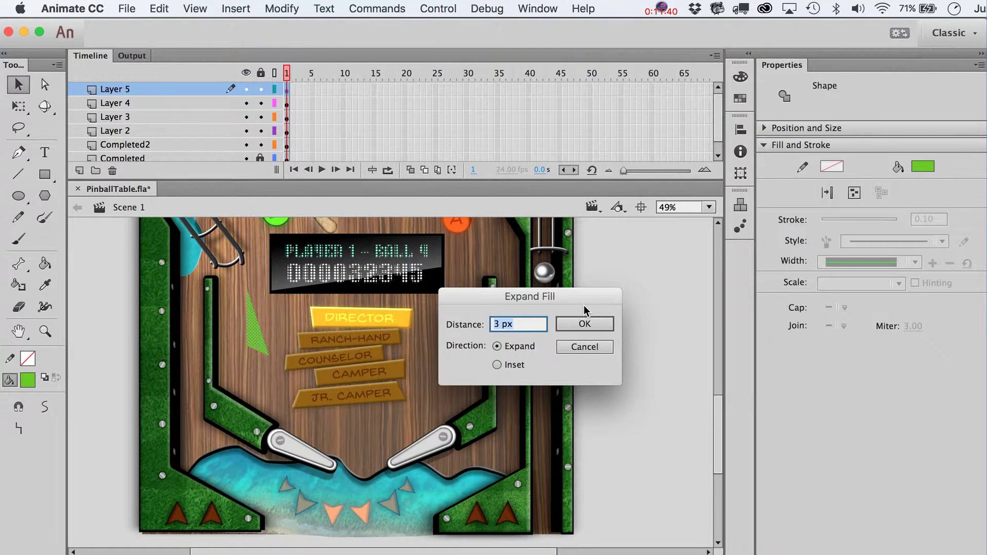
type("5")
key("Return")
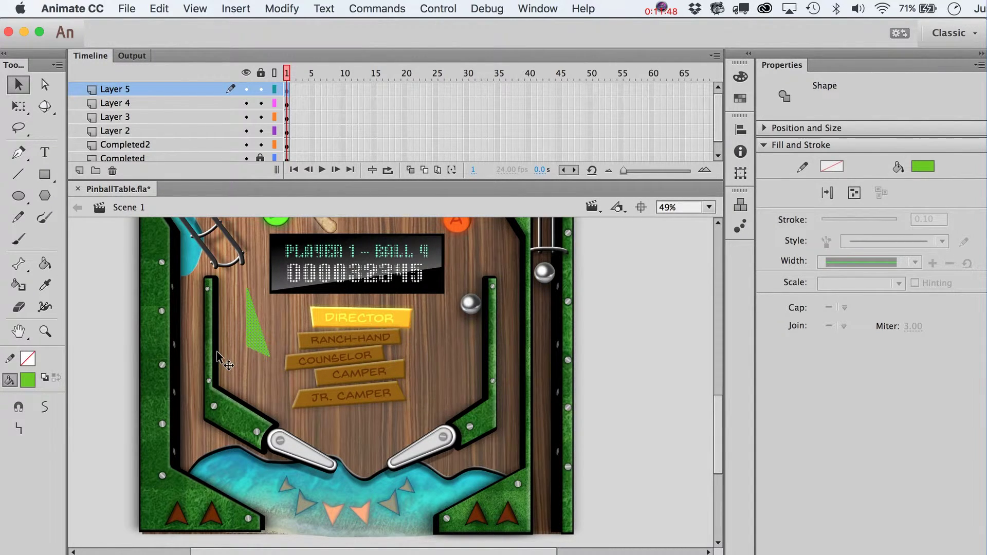
Step: Duplicate the triangle in place and shift the copy right, clear of the original
key("shift+Right")
key("shift+Right")
key("shift+Right")
key("shift+Right")
key("shift+Right")
key("shift+Right")
key("shift+Right")
key("shift+Right")
key("shift+Right")
key("shift+Right")
key("shift+Right")
key("shift+Right")
key("shift+Right")
key("shift+Right")
key("shift+Right")
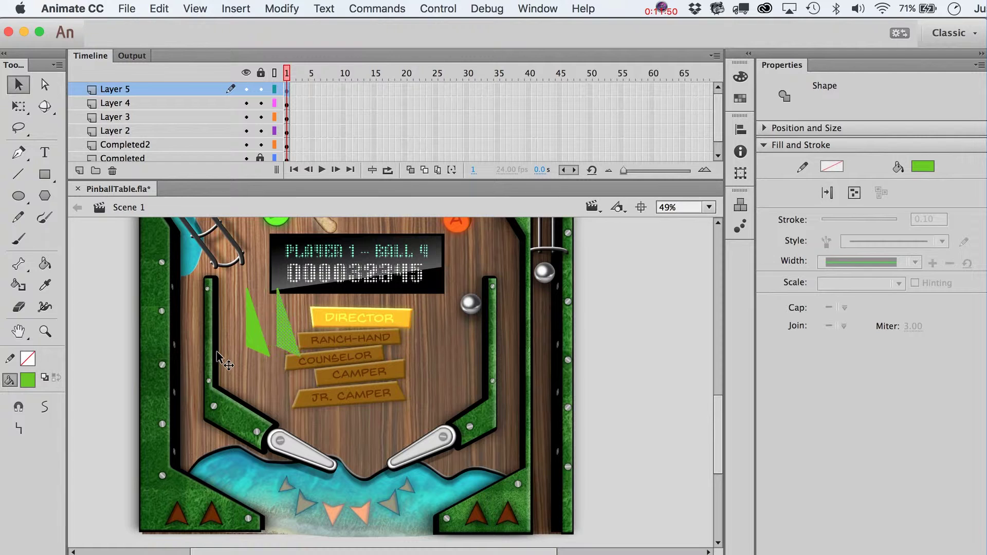
Step: Expand the copied triangle's fill outward by 20 px
left_click(282, 8)
mouse_move(329, 134)
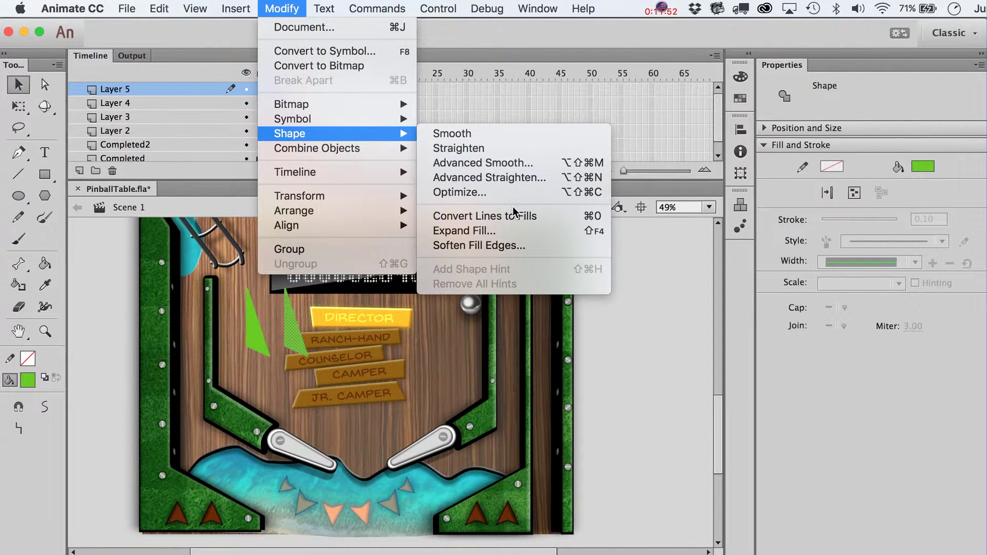
left_click(502, 232)
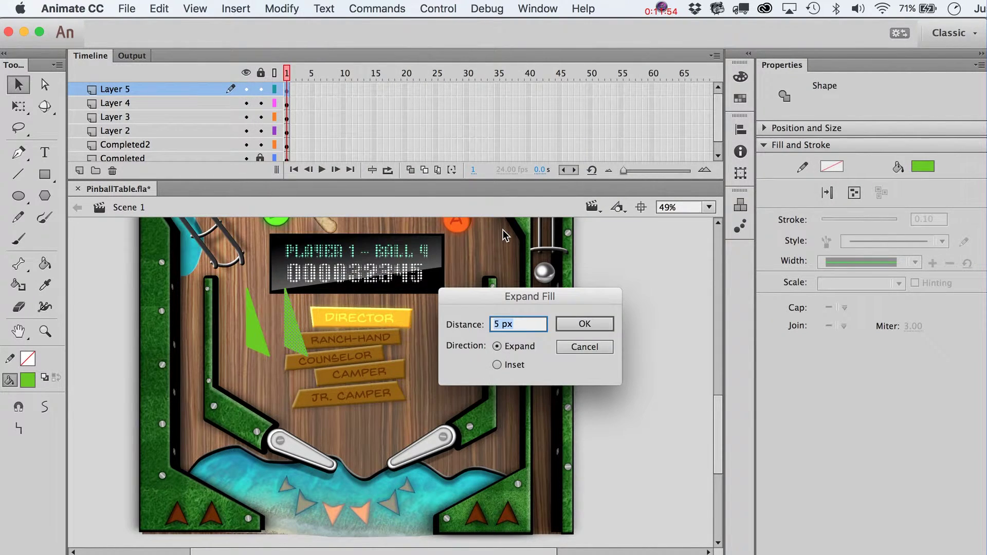
type("20")
key("Return")
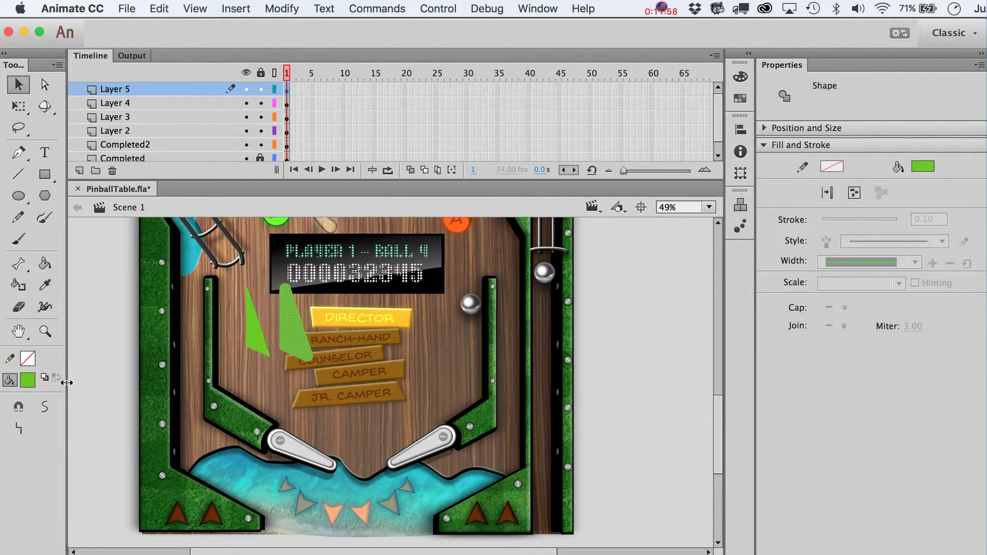
Step: Recolor the enlarged triangle with a darker green fill and deselect it
left_click(28, 380)
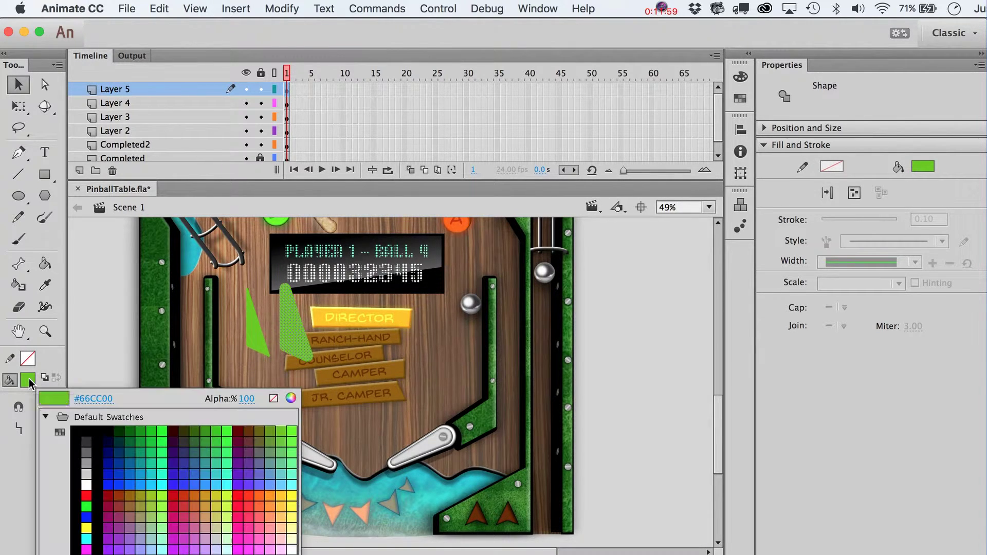
left_click(212, 427)
left_click(108, 352)
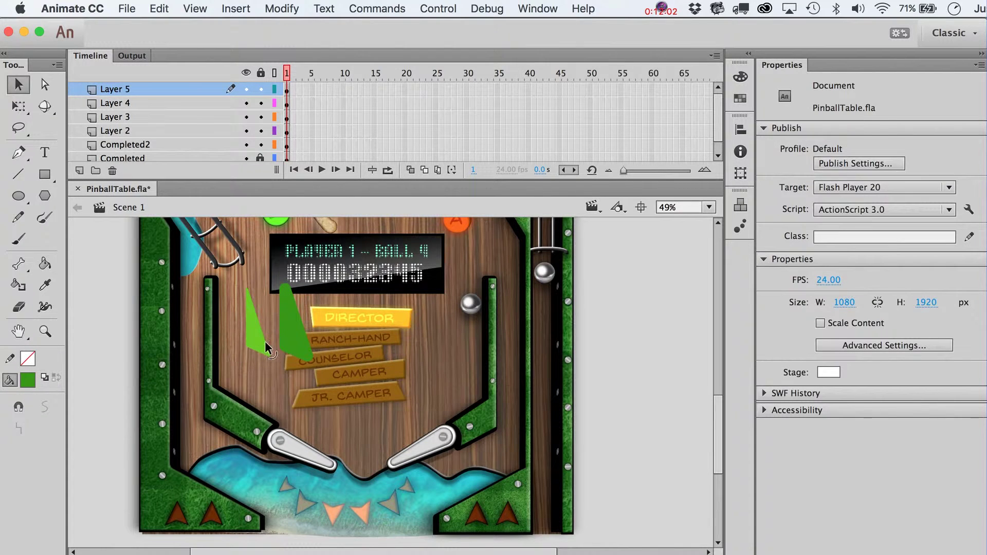
Step: Move the light green triangle onto the larger dark green one and nudge it until it is centered
left_click(266, 348)
key("shift+Right")
key("shift+Right")
key("shift+Right")
key("shift+Right")
key("shift+Right")
key("shift+Right")
key("shift+Right")
key("shift+Right")
key("shift+Right")
key("shift+Right")
key("shift+Right")
key("shift+Right")
key("shift+Right")
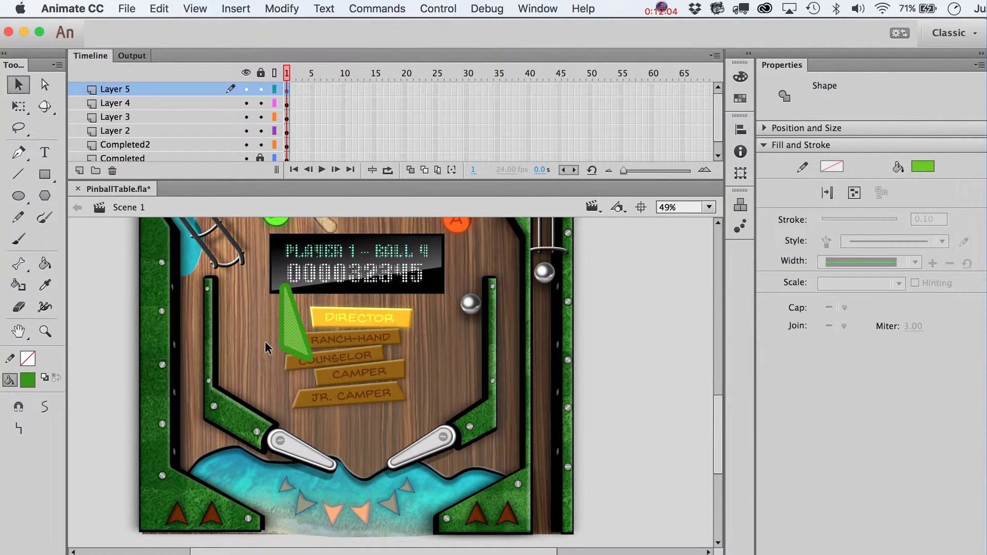
key("Left")
key("Left")
key("Right")
key("Left")
key("Left")
Step: Move both stacked triangles together back left, clear of the rank signs and scoreboard
key("shift+Left")
key("shift+Left")
key("shift+Left")
key("shift+Left")
key("shift+Left")
key("shift+Left")
key("shift+Left")
key("shift+Left")
key("shift+Left")
key("shift+Left")
key("shift+Left")
key("shift+Left")
key("shift+Left")
key("shift+Left")
key("shift+Left")
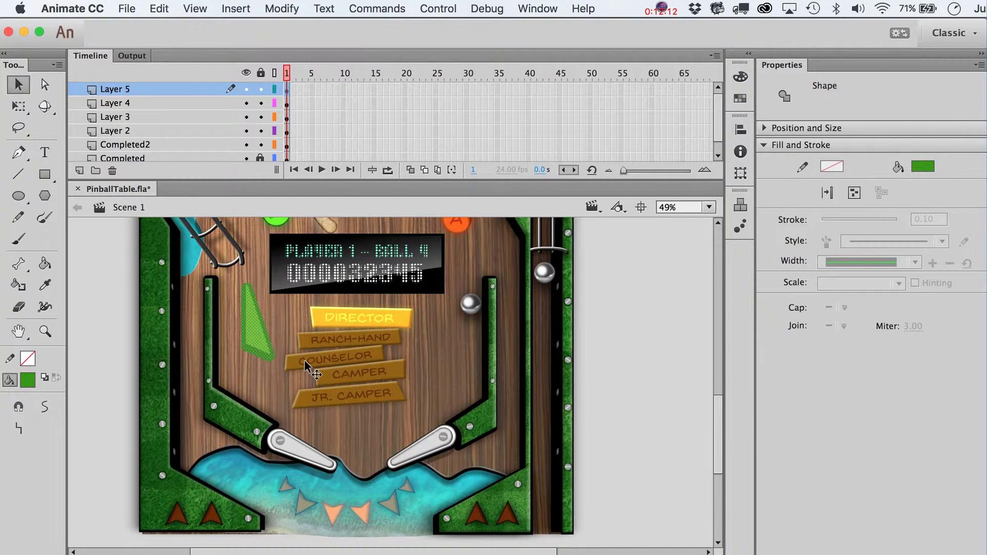
Step: Convert the stacked triangles into a movie clip symbol named "triangle bumper"
key("F8")
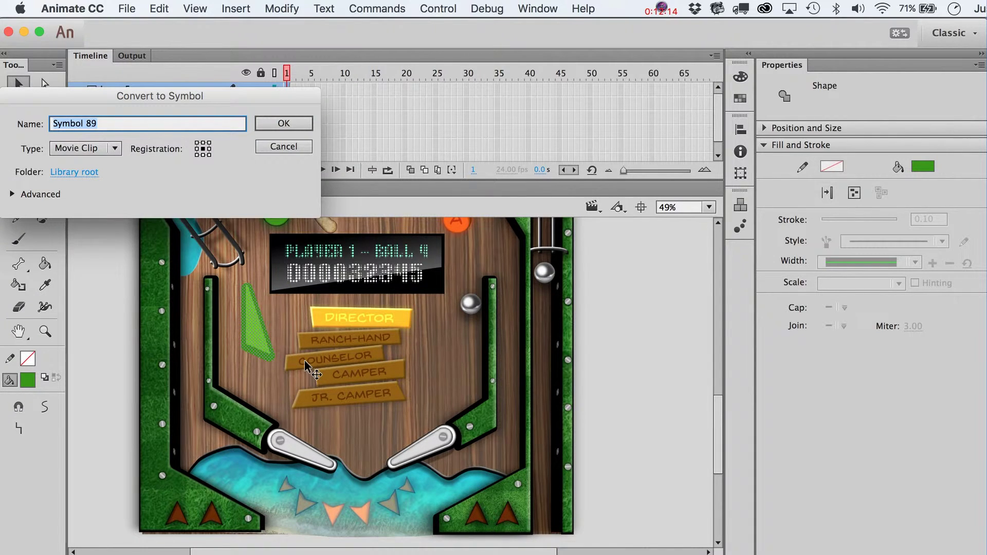
type("triangle bumper")
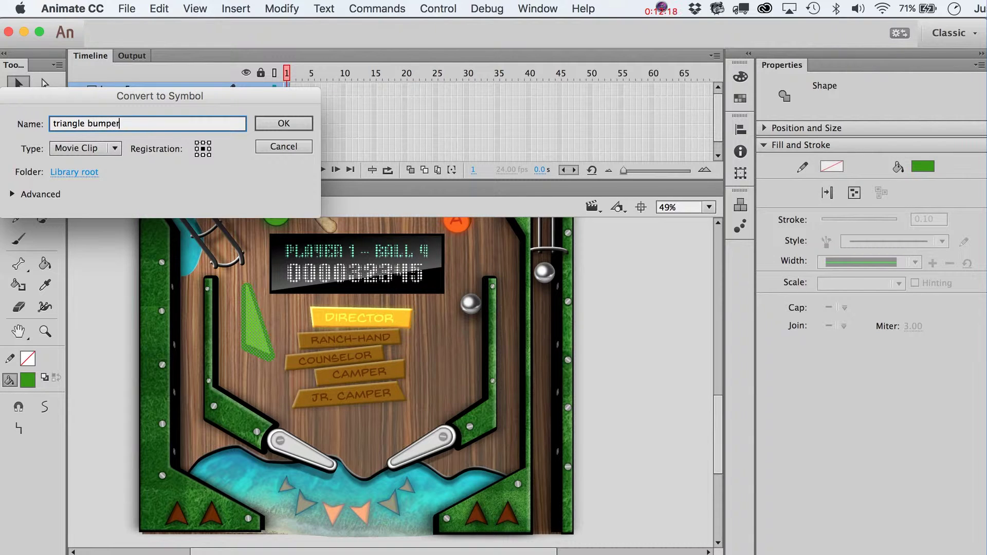
key("Return")
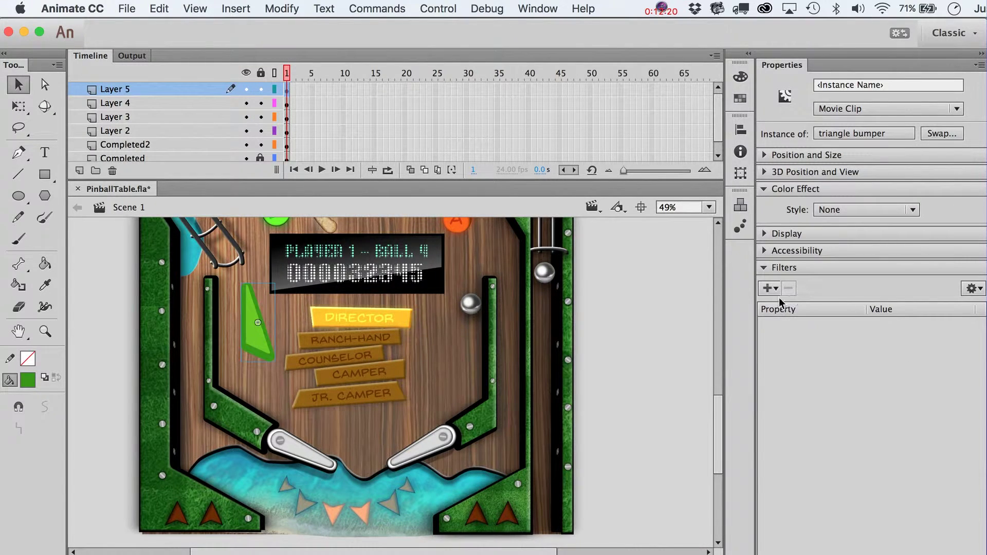
Step: Add a Bevel filter to the triangle bumper with a distance of 12 px and a strength of 58%
left_click(775, 288)
left_click(814, 356)
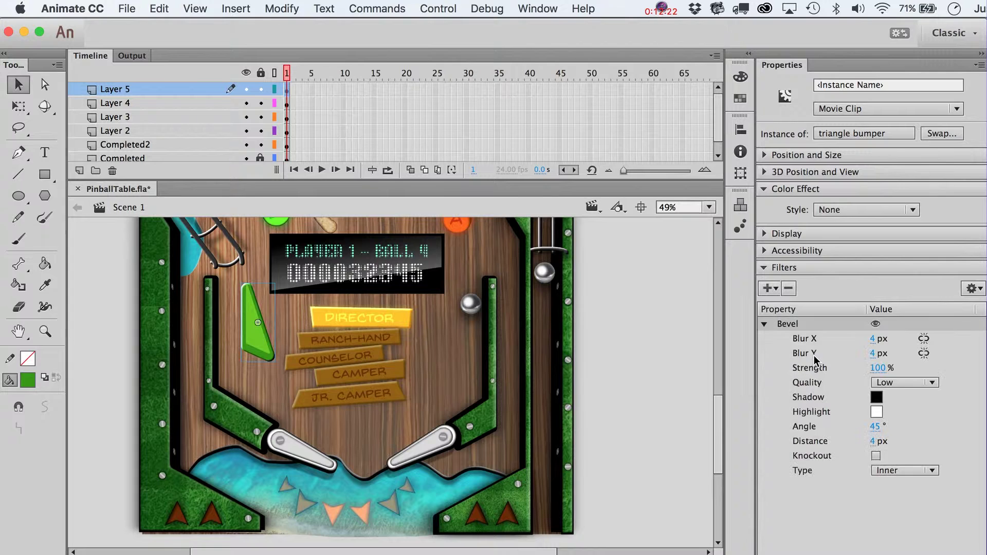
left_click(873, 441)
type("12")
key("Return")
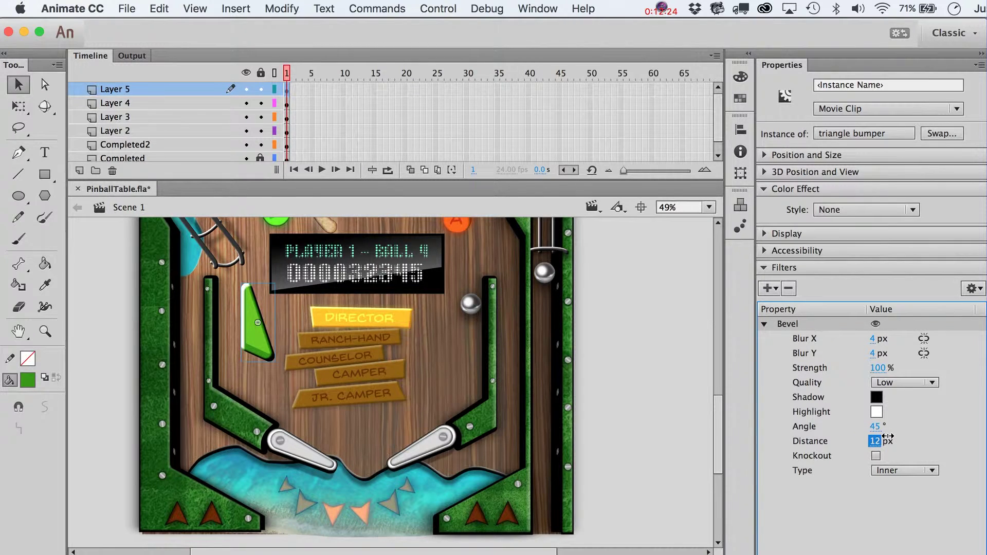
left_click_drag(875, 368, 852, 366)
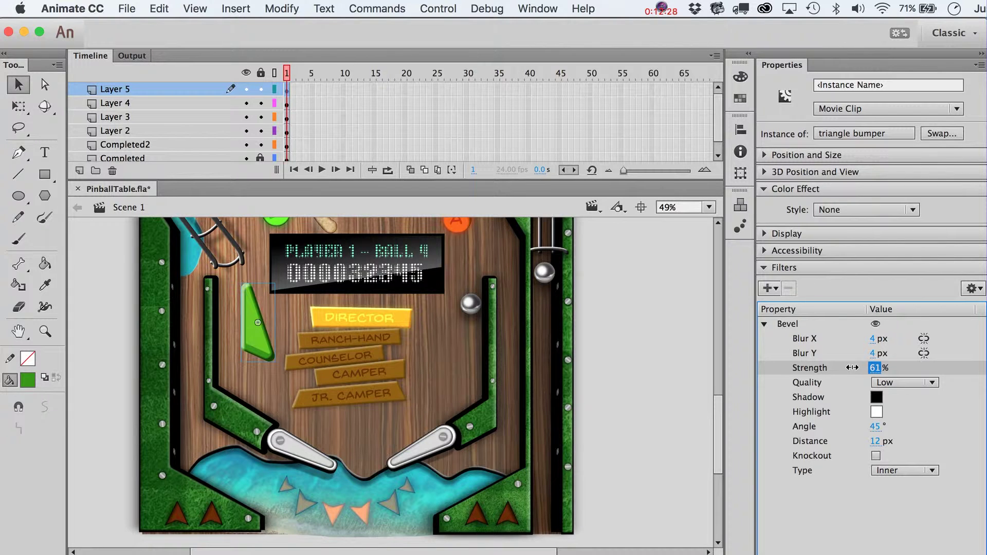
key("Return")
Step: Add a Glow filter to the triangle bumper, set its color to black, and collapse the Bevel settings
scroll(699, 358, "up", 2)
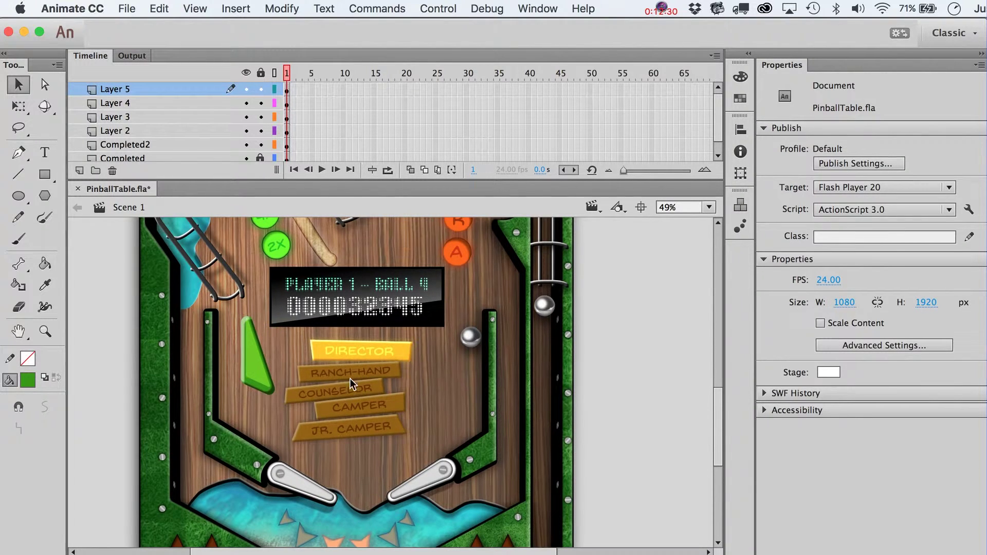
left_click(259, 391)
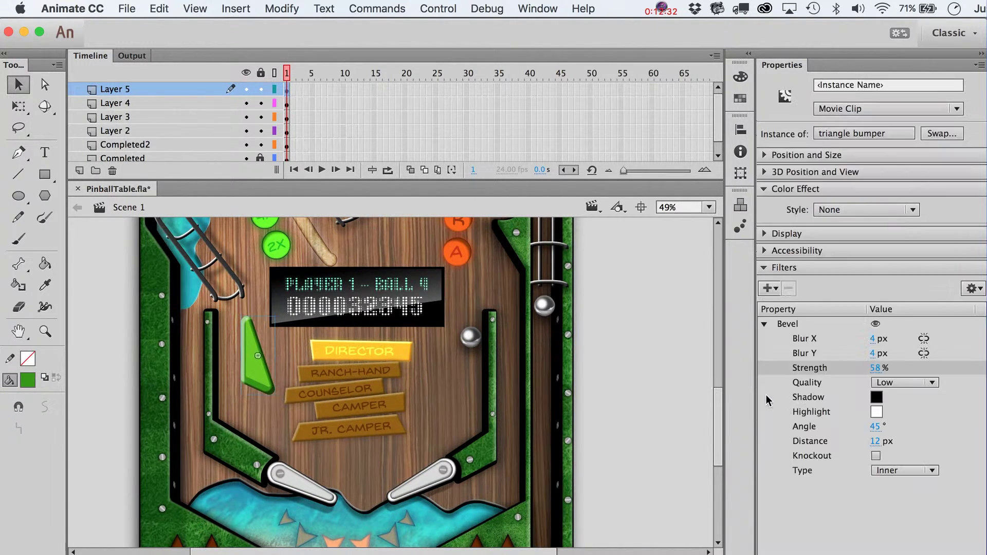
left_click(768, 288)
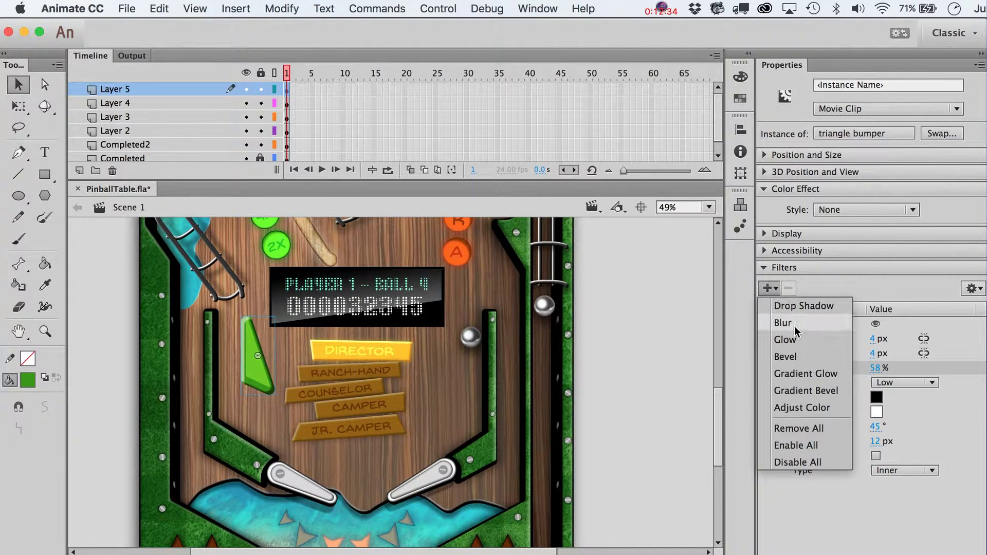
left_click(787, 343)
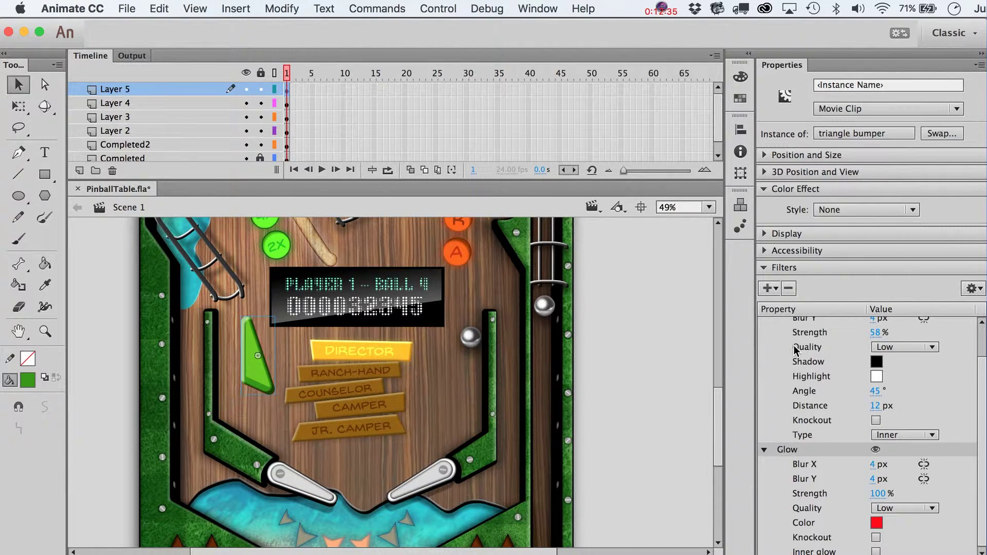
left_click(876, 522)
left_click(666, 384)
scroll(876, 469, "up", 3)
left_click(764, 324)
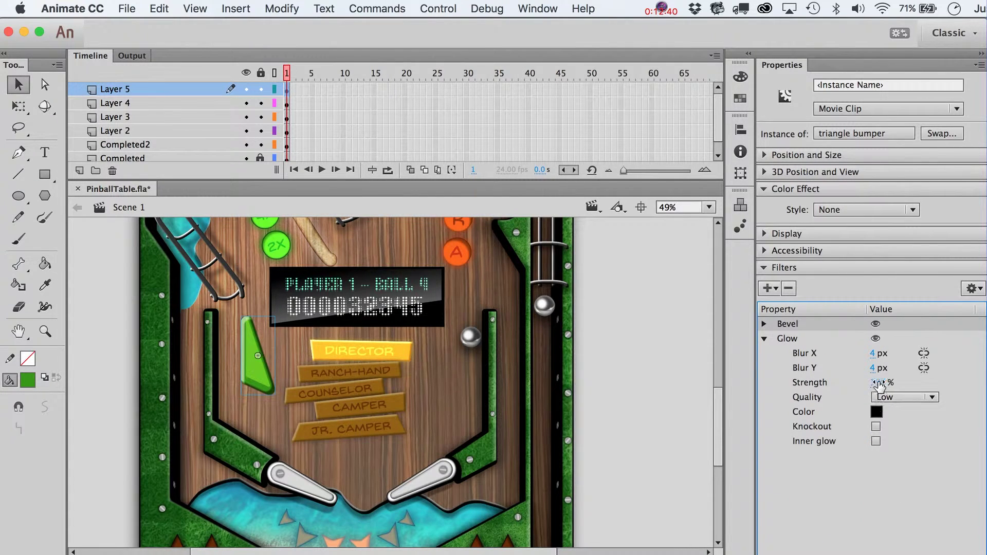
Step: Set the triangle bumper's Glow to Blur X 29 px, Blur Y 52 px, High quality and 115% strength
left_click_drag(874, 353, 904, 367)
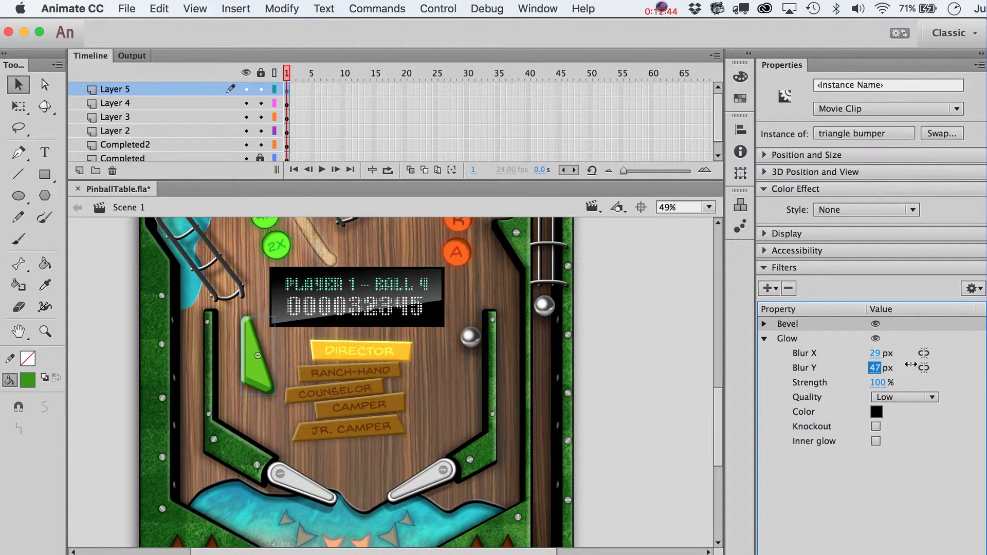
left_click(905, 397)
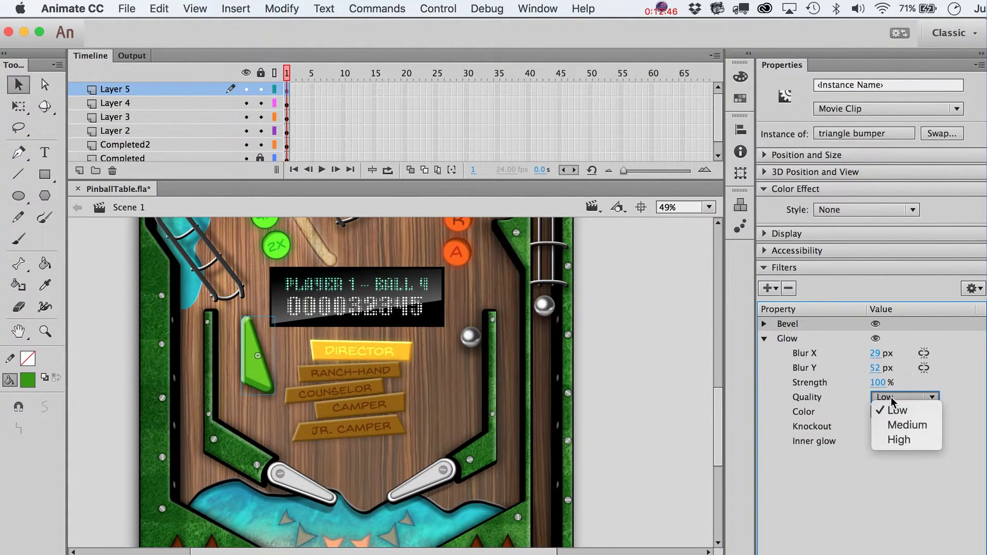
left_click(897, 441)
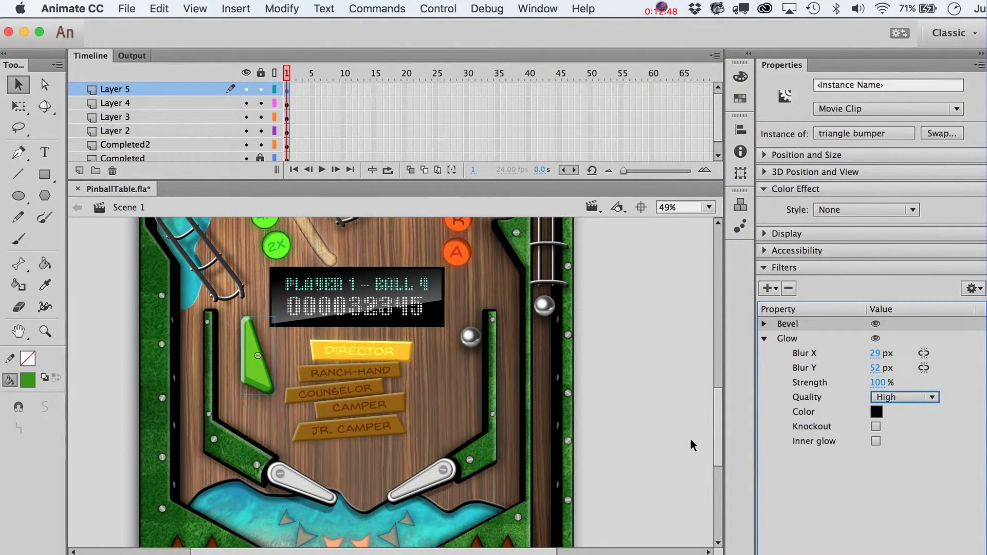
left_click(877, 382)
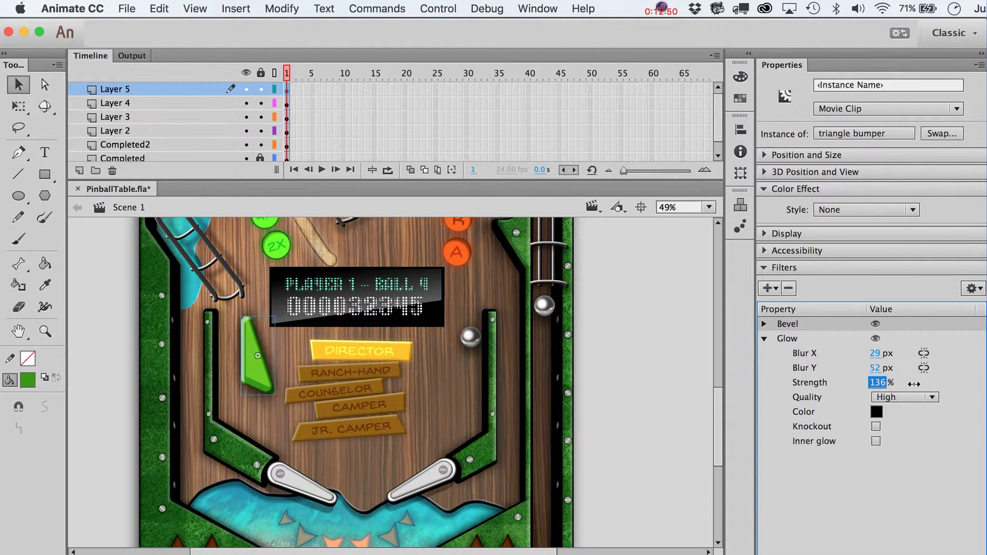
left_click_drag(882, 383, 902, 384)
left_click(406, 439)
scroll(406, 439, "left", 3)
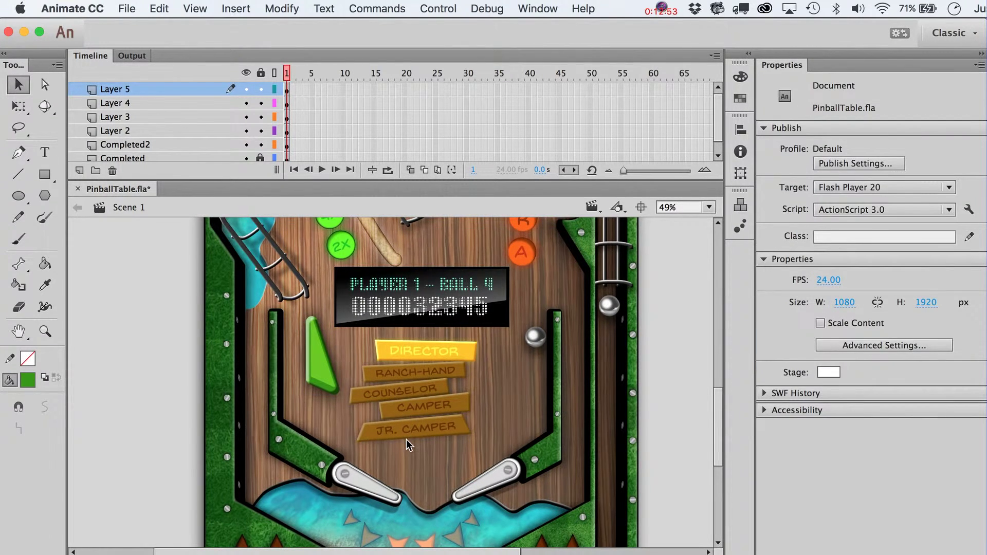
Step: Duplicate the triangle bumper, move the copy straight across to the table's right side, and flip it horizontally to mirror the original
left_click(314, 364)
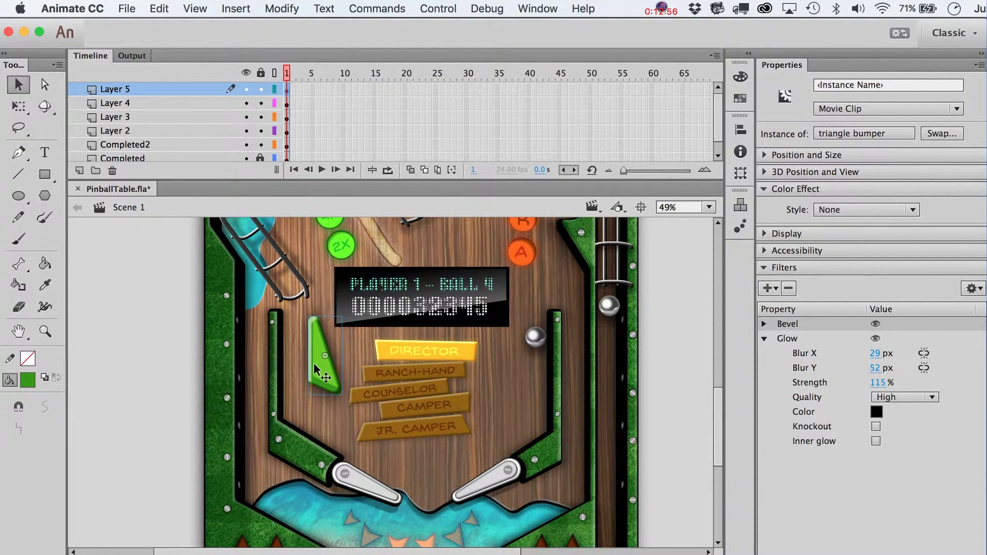
key("super+d")
key("shift+Right")
key("shift+Right")
key("shift+Right")
key("shift+Right")
key("shift+Right")
key("shift+Right")
key("shift+Right")
key("shift+Right")
key("shift+Right")
key("shift+Right")
key("shift+Right")
key("shift+Right")
key("shift+Right")
key("shift+Right")
key("shift+Right")
key("shift+Right")
key("shift+Right")
key("shift+Right")
key("shift+Right")
key("shift+Right")
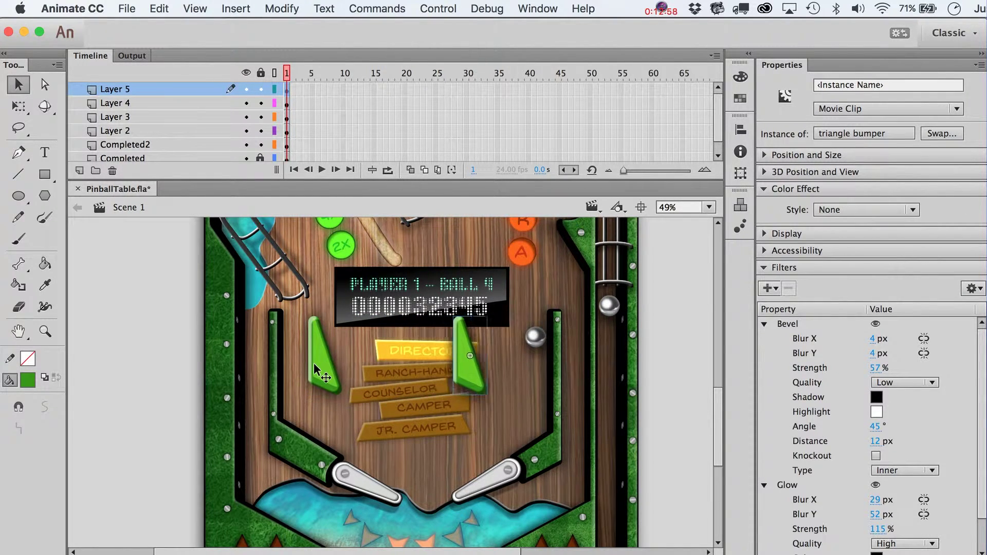
key("shift+Right")
key("shift+Right")
key("shift+Right")
key("shift+Right")
key("shift+Right")
key("shift+Right")
key("shift+Right")
key("shift+Right")
key("shift+Right")
key("shift+Right")
key("shift+Right")
key("shift+Right")
key("shift+Right")
key("shift+Right")
key("shift+Right")
key("Left")
key("Left")
key("Left")
key("Left")
key("Left")
key("Left")
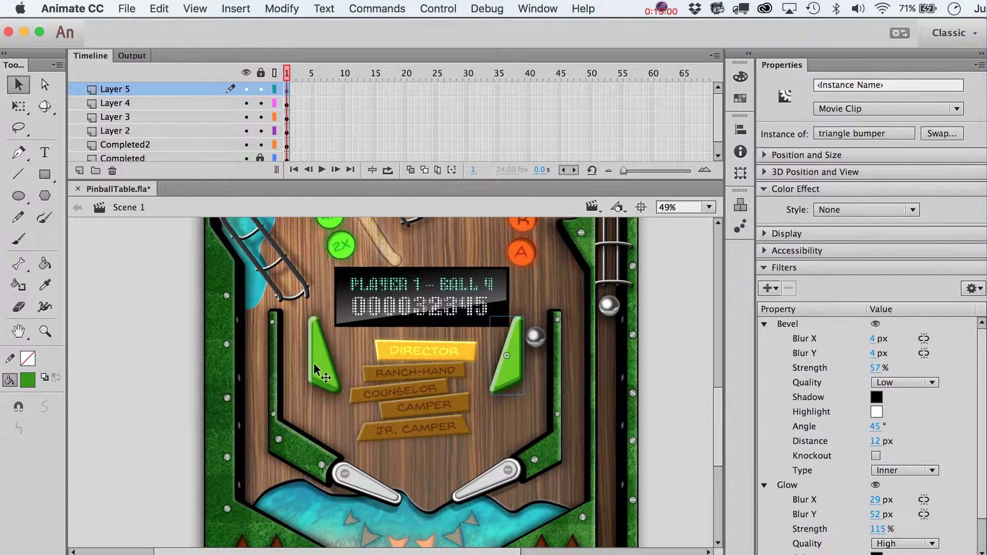
left_click(698, 426)
scroll(698, 427, "down", 3)
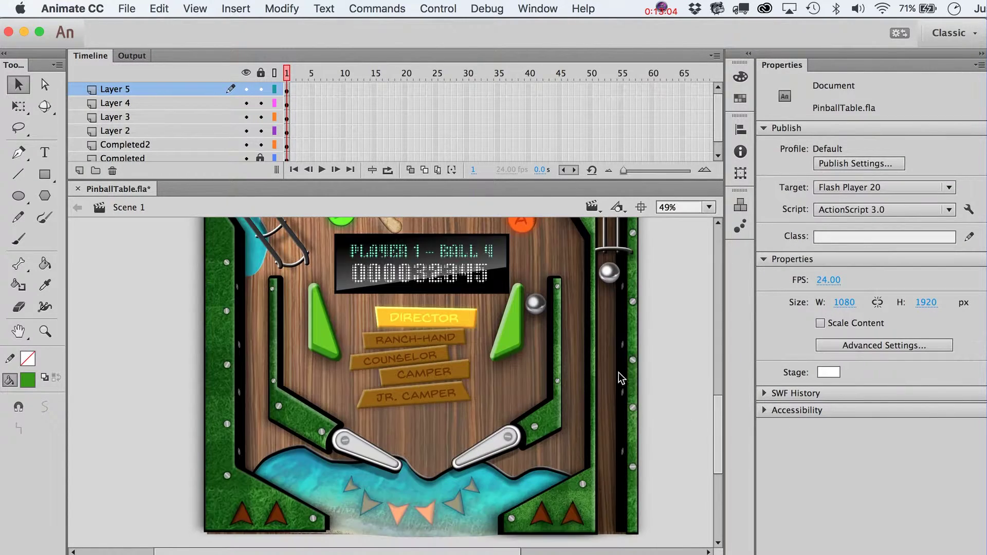
Step: Set the Bevel angle of the right triangle bumper to 117°
left_click(521, 345)
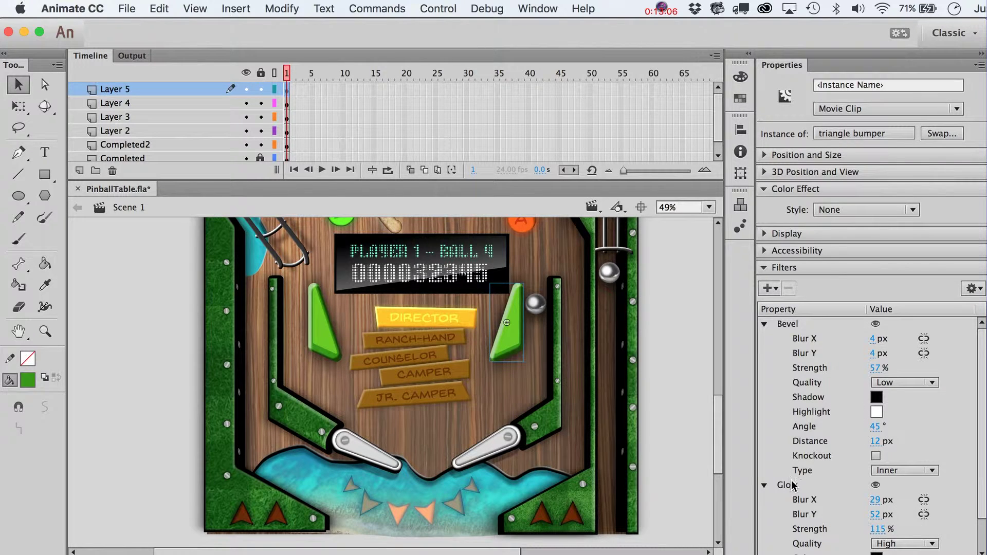
mouse_move(878, 433)
left_mouse_down()
mouse_move(948, 430)
mouse_move(939, 436)
left_mouse_up()
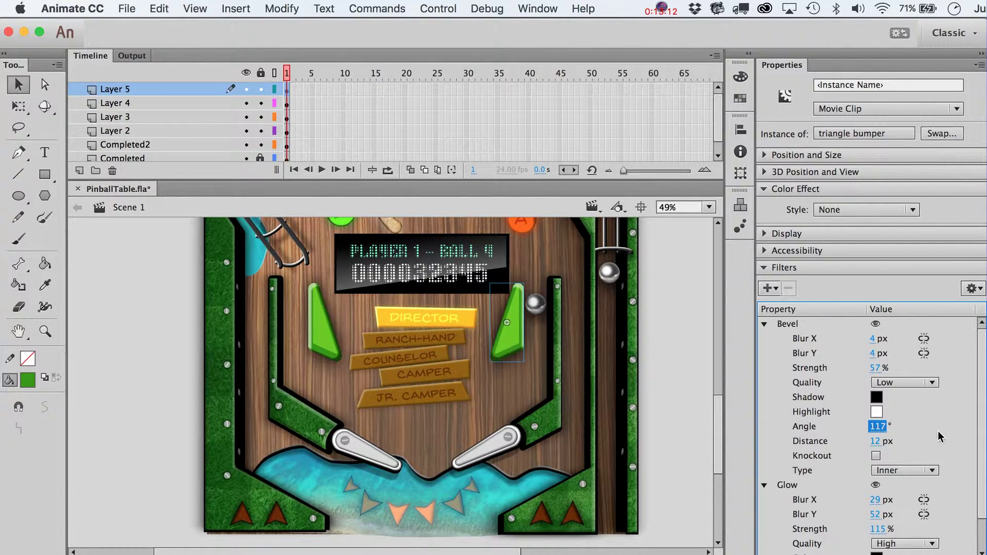
left_click(690, 366)
scroll(690, 366, "up", 5)
scroll(690, 366, "down", 4)
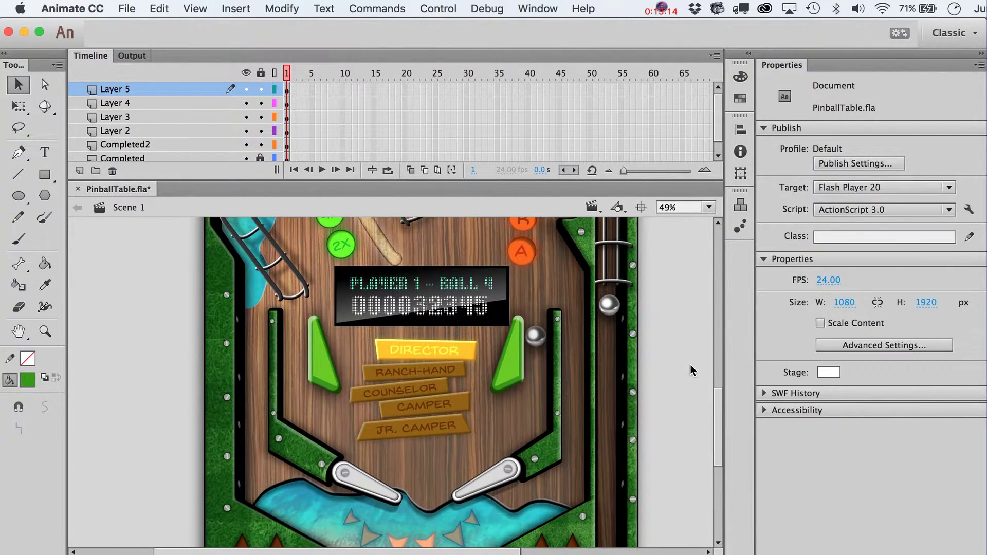
Step: Add a new layer beneath Layer 1 inside the triangle bumper symbol and return to the main scene
left_click(535, 337)
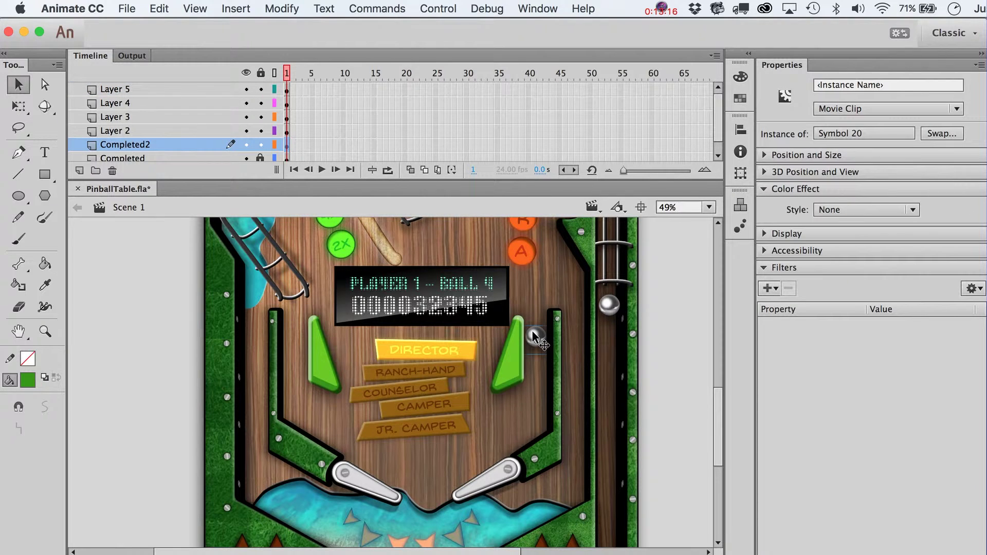
left_click(323, 341)
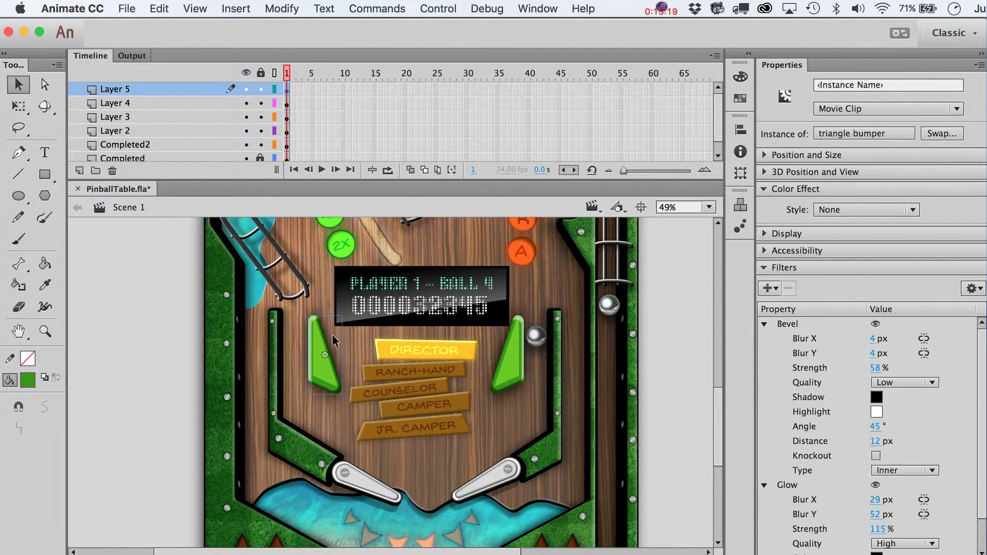
double_click(322, 364)
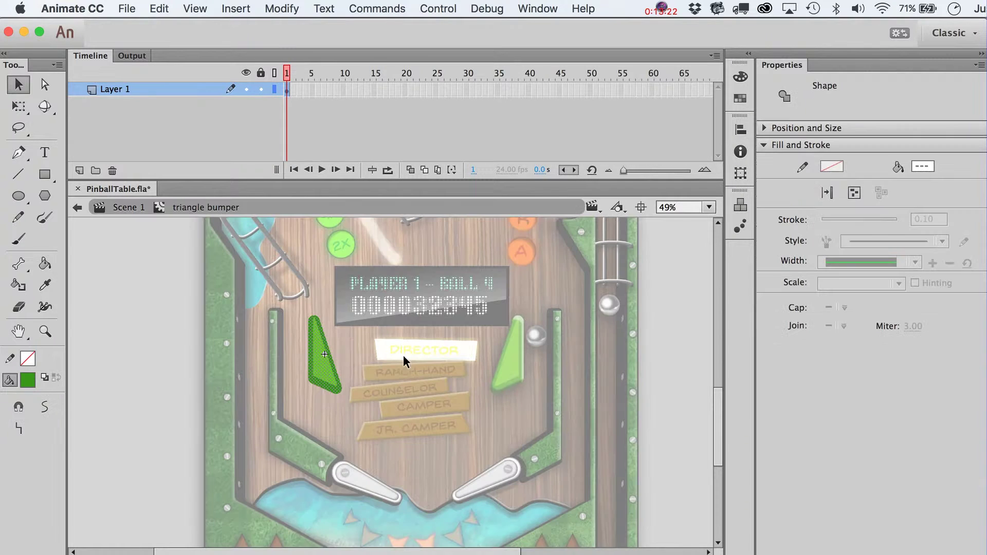
left_click(383, 398)
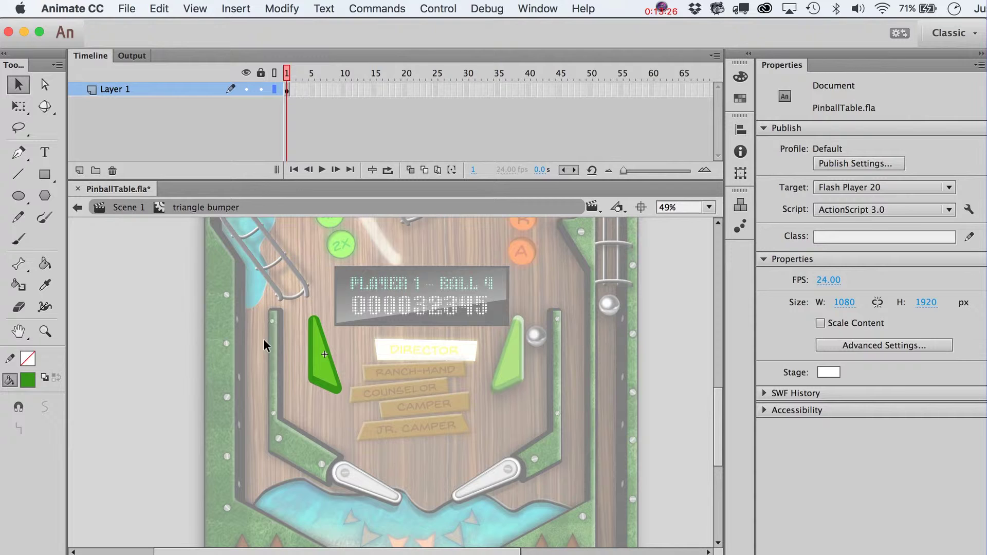
left_click(79, 171)
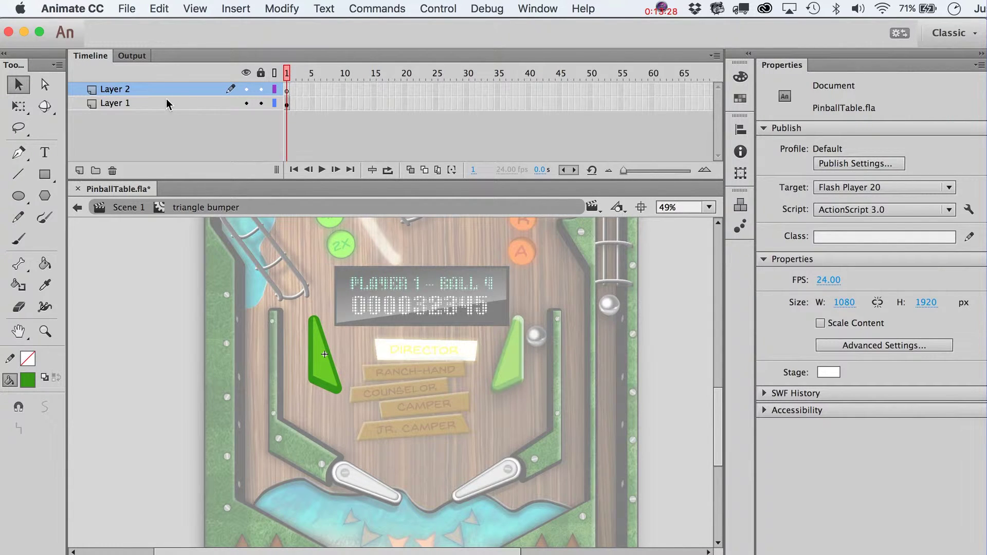
left_click_drag(145, 90, 351, 142)
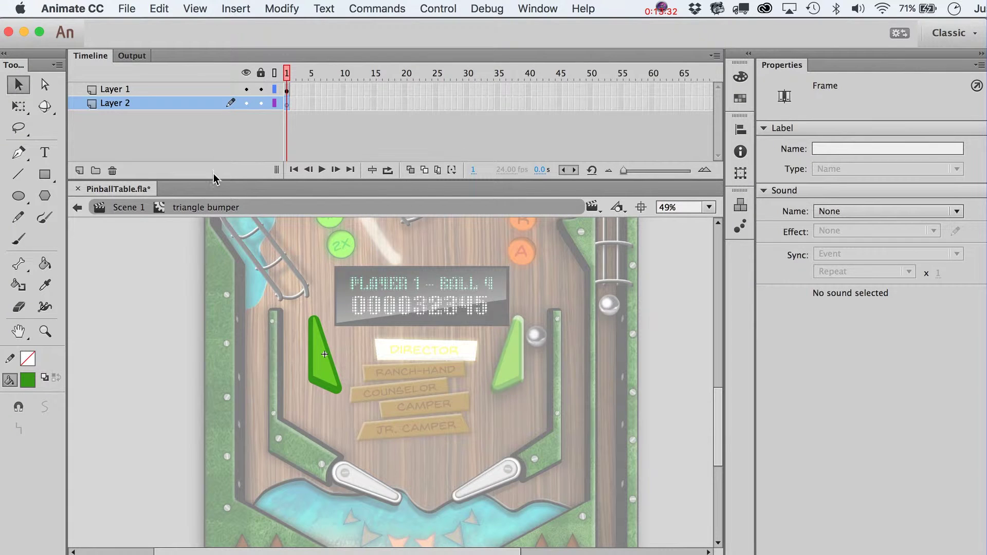
left_click(129, 207)
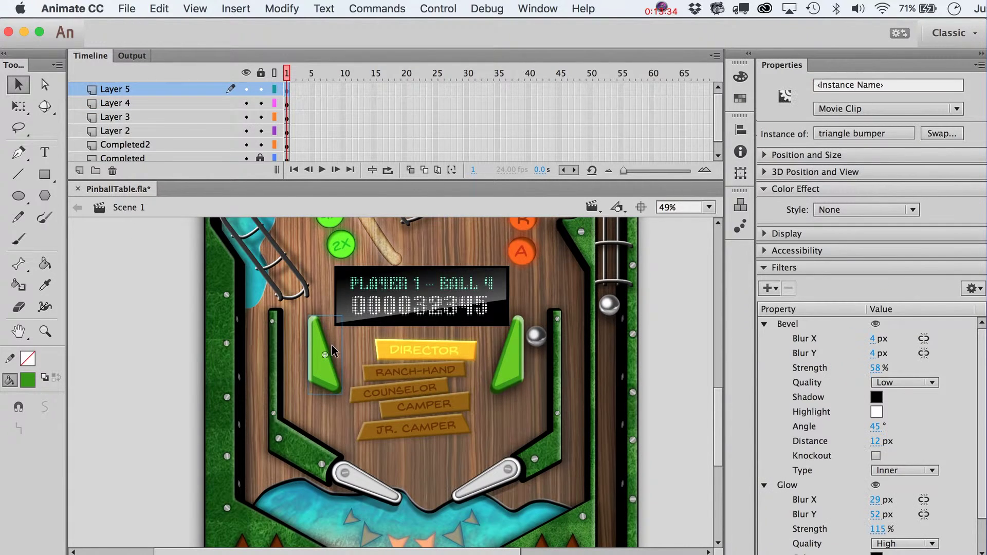
Step: Convert the left triangle bumper into a movie clip symbol named "Animated Bumper"
key("F8")
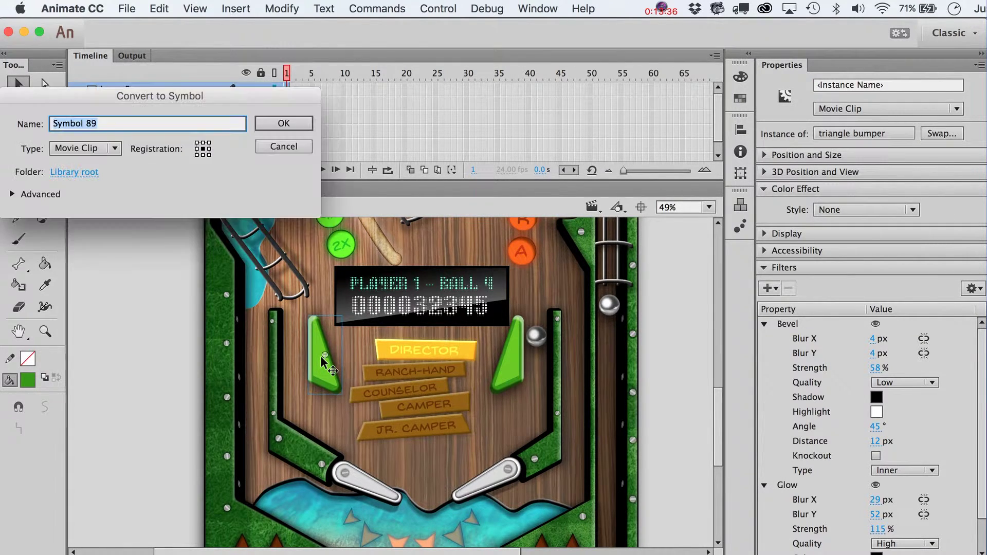
type("Animated")
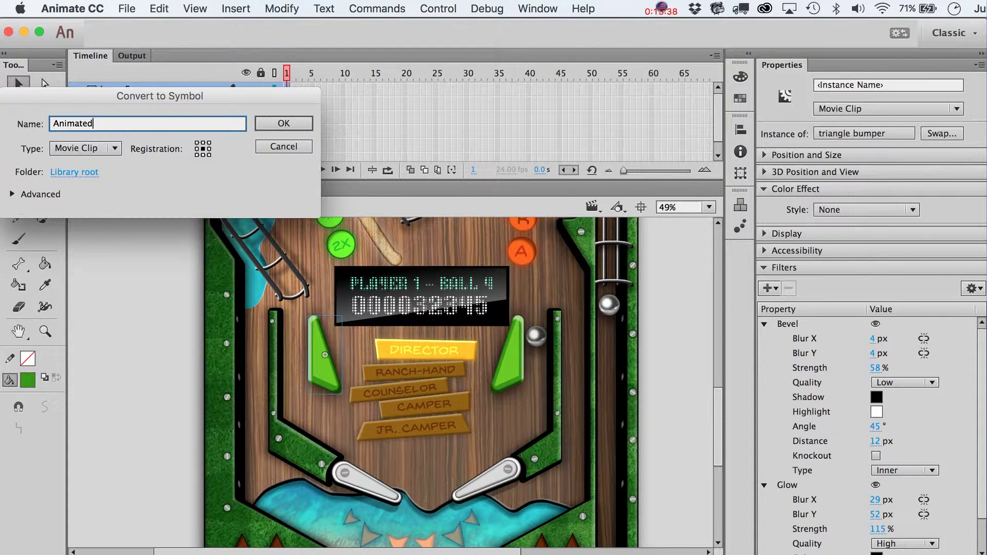
type(" Bumper")
key("Return")
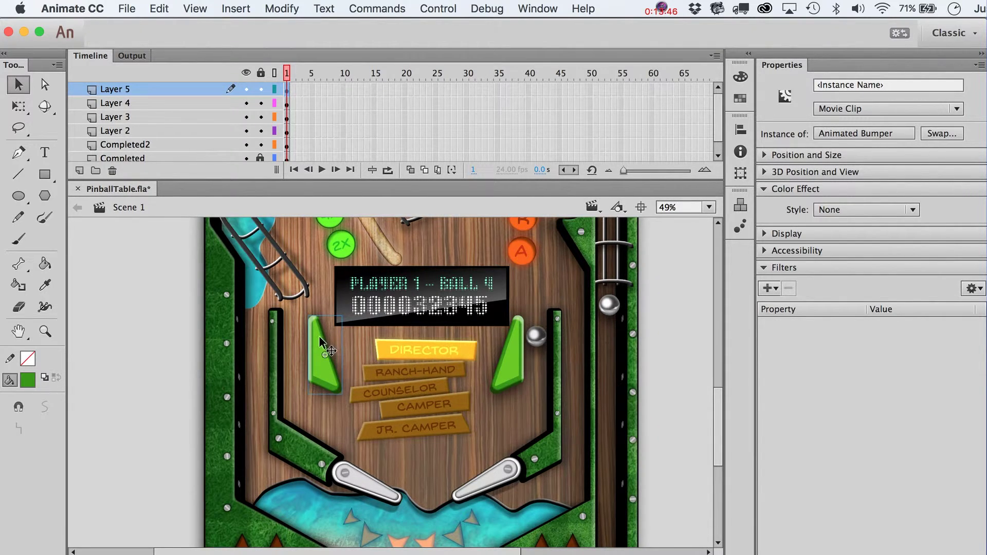
Step: Inside Animated Bumper, add a layer beneath Layer 1 and extend both layers to frame 6
double_click(323, 342)
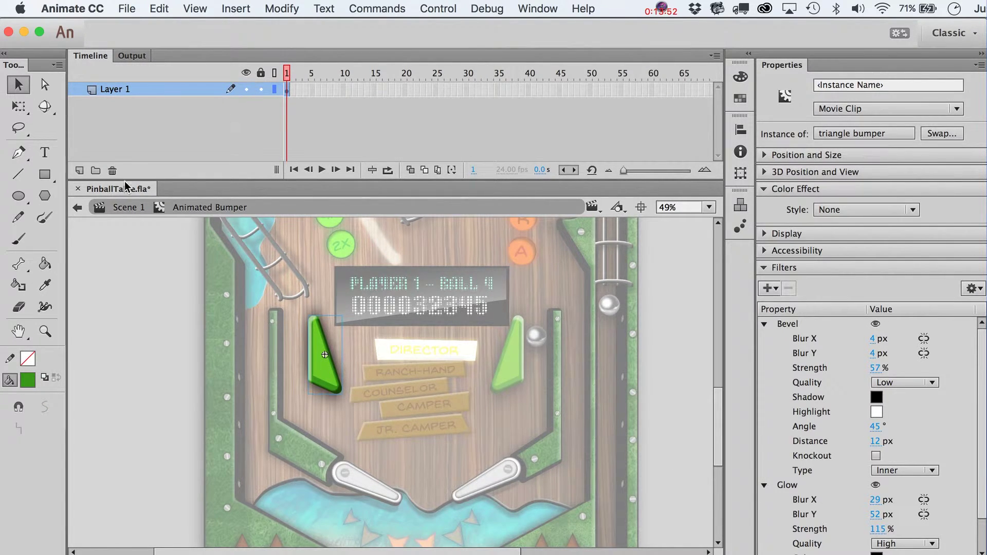
left_click(81, 170)
left_click_drag(130, 90, 129, 110)
left_click(346, 125)
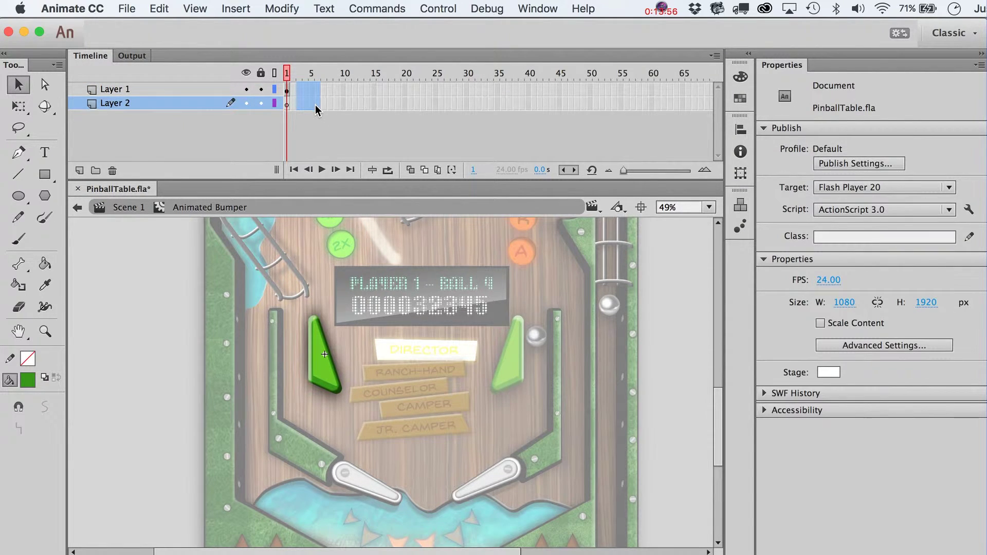
key("F5")
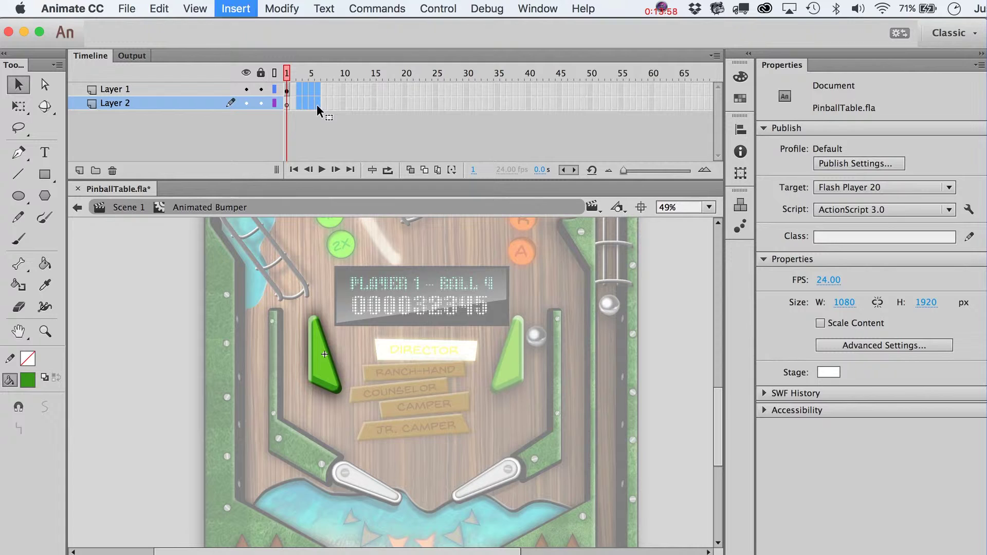
left_click(317, 130)
Step: Insert a blank keyframe at frame 2 of Layer 2
left_click_drag(316, 75, 292, 75)
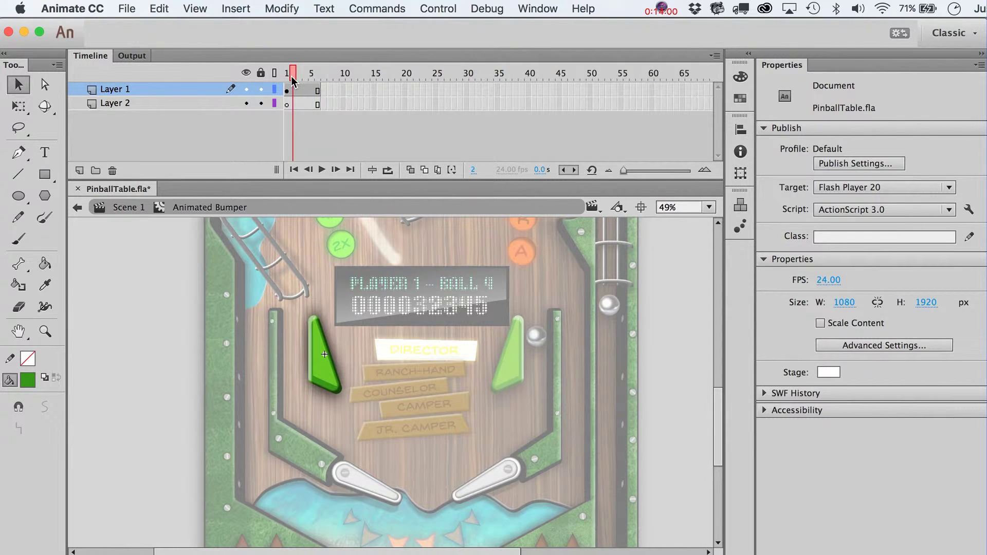
left_click(293, 104)
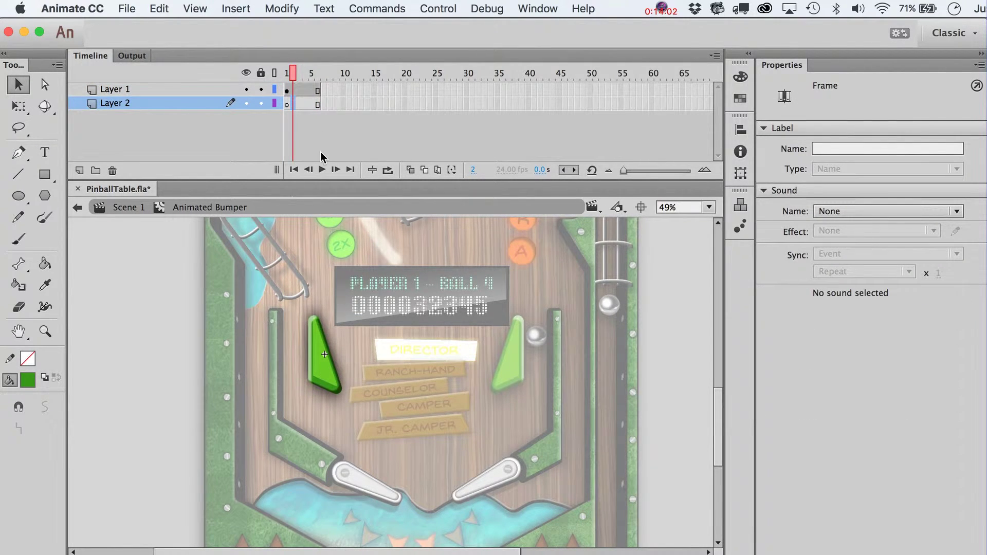
key("F7")
Step: Draw a short white diagonal line on Layer 2, starting near the top of the left bumper's slanted edge
left_click(45, 331)
left_click_drag(275, 278, 429, 448)
left_click(18, 174)
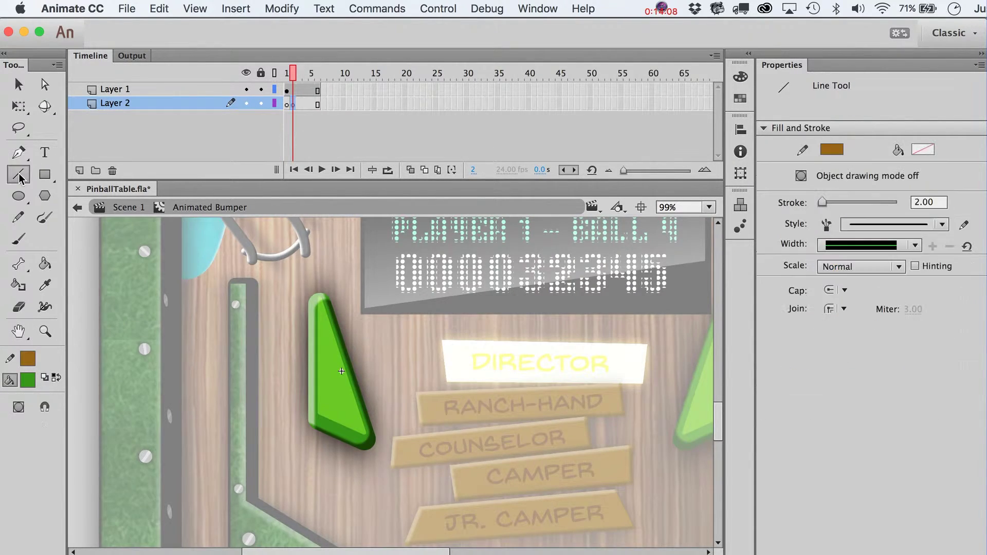
left_click(28, 358)
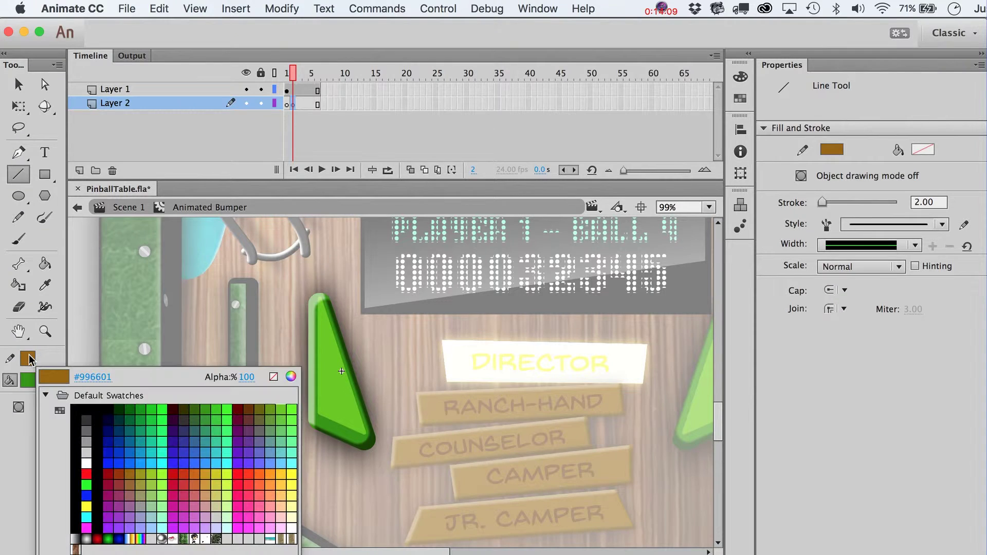
left_click(86, 461)
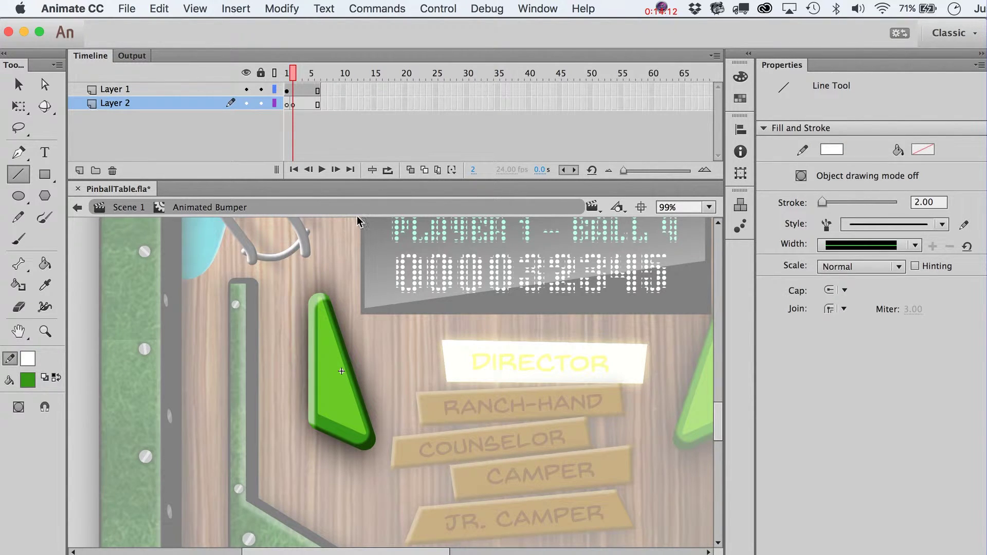
left_click(298, 104)
left_click_drag(337, 319, 379, 366)
Step: Set the white line's stroke to 10
key("v")
left_click(378, 367)
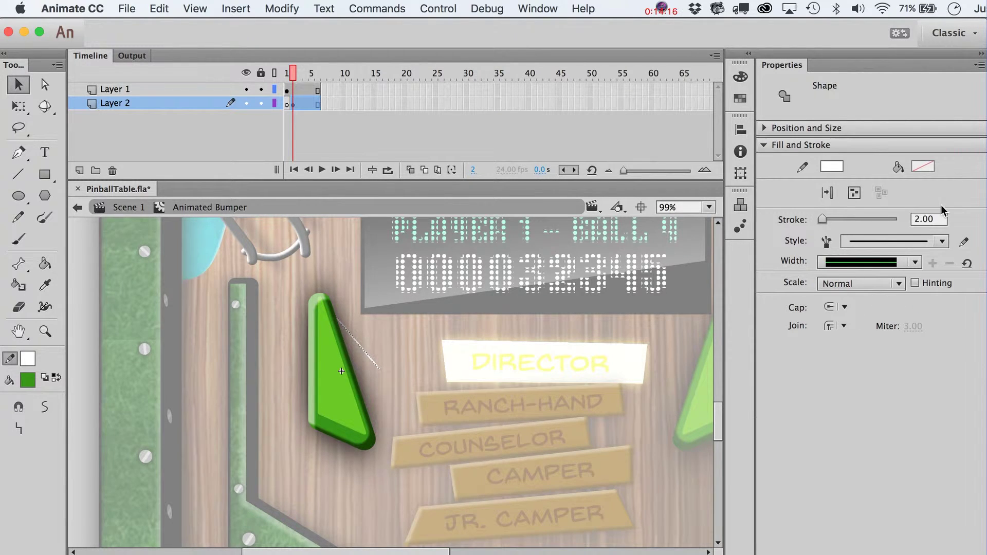
left_click(933, 219)
type("10")
key("Return")
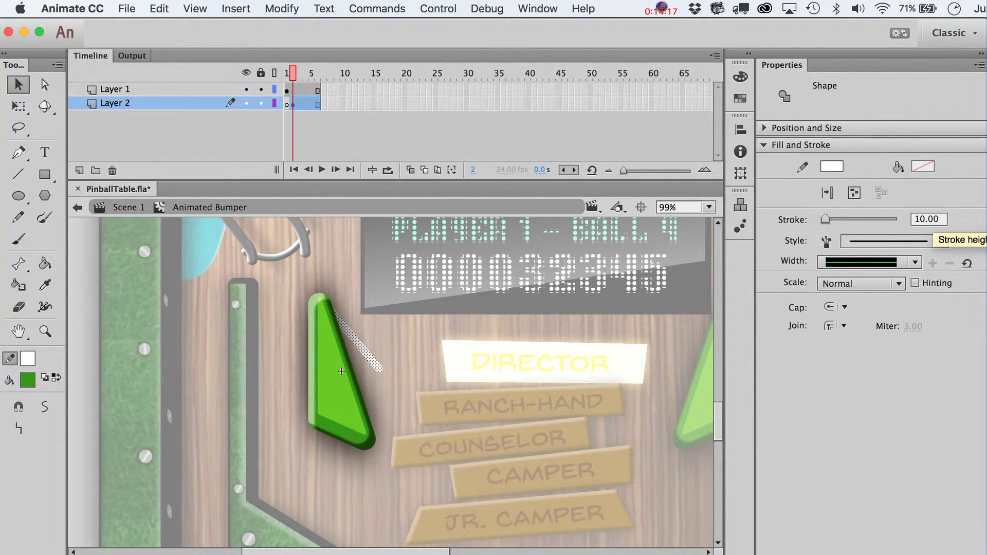
Step: Bend the white line into an arc bulging from the bumper's slanted edge, with its end tucked behind the lower corner
left_click(504, 366)
left_click_drag(377, 366, 379, 386)
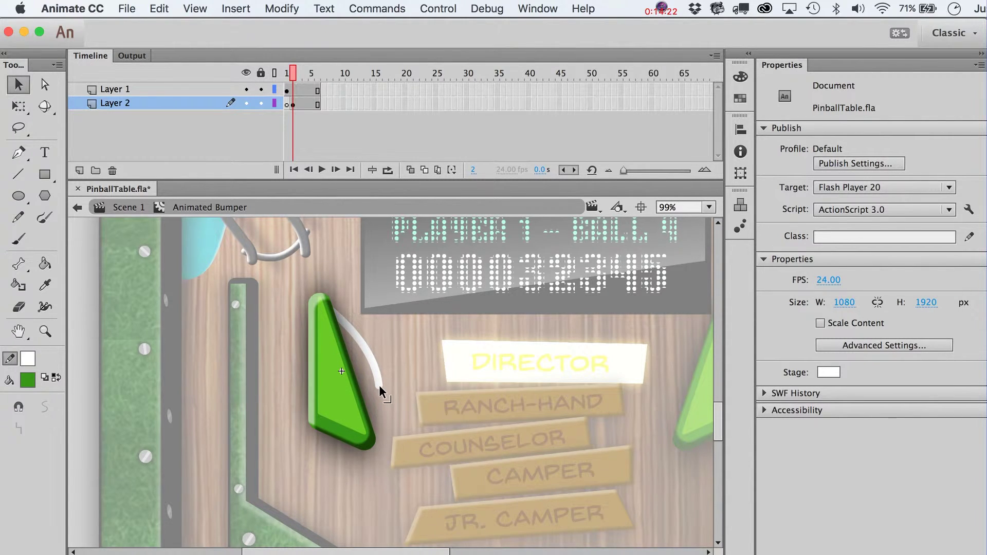
left_click_drag(378, 385, 370, 430)
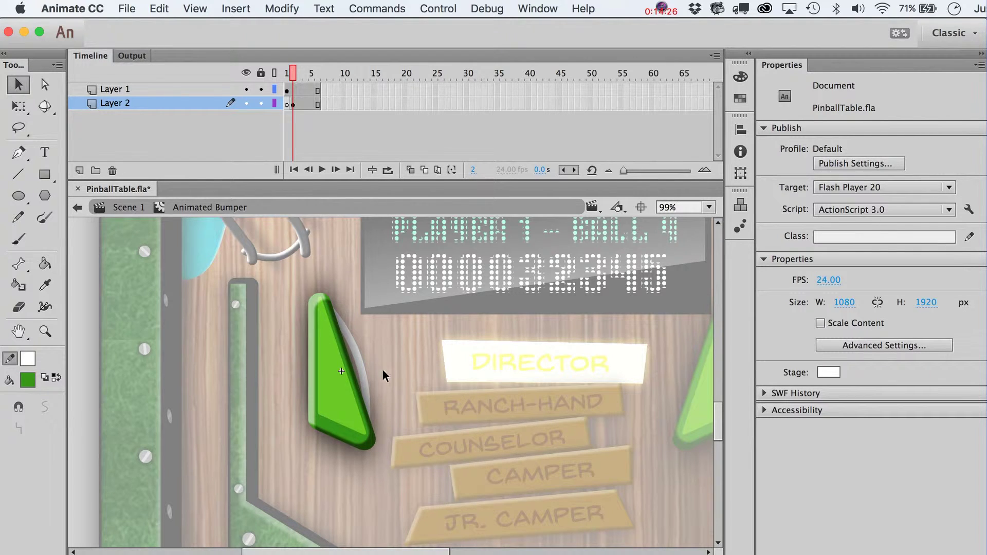
Step: Insert a keyframe at frame 5 of Layer 2 and flatten the white arc there so it sits behind the bumper's slanted edge
left_click_drag(292, 74, 292, 77)
left_click(309, 99)
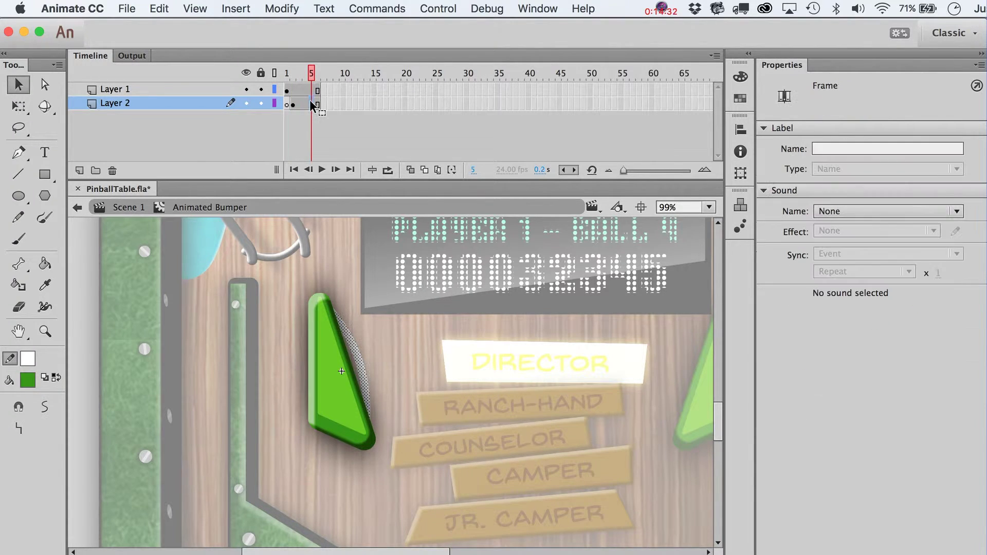
key("F6")
left_click(411, 376)
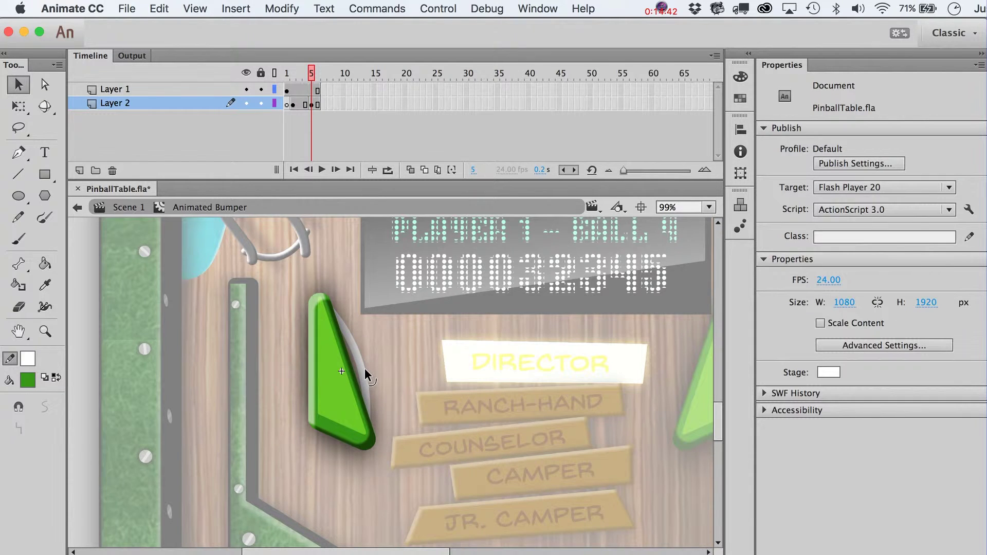
left_click_drag(362, 369, 353, 371)
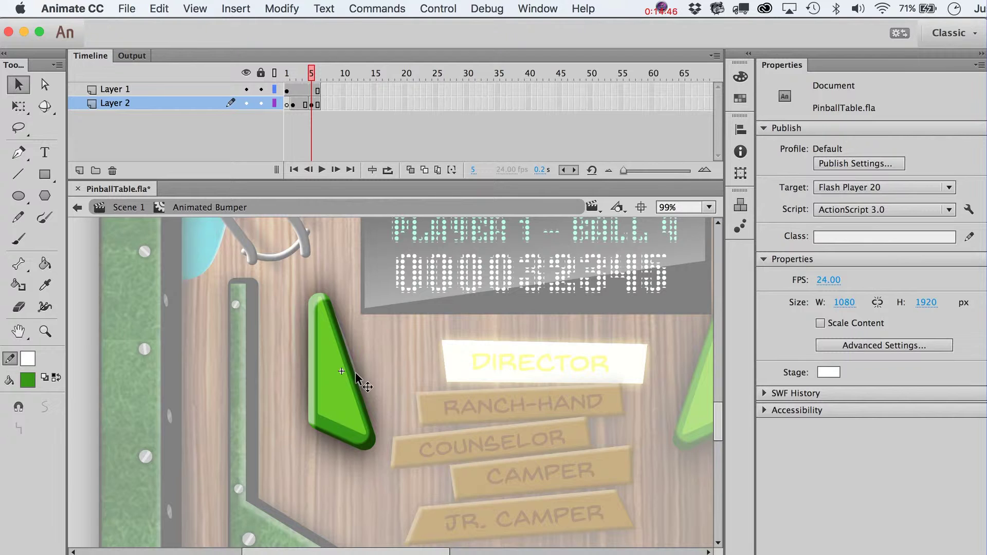
Step: Create a shape tween from frame 2 of Layer 2 and play the rebound animation
left_click(294, 105)
right_click(294, 104)
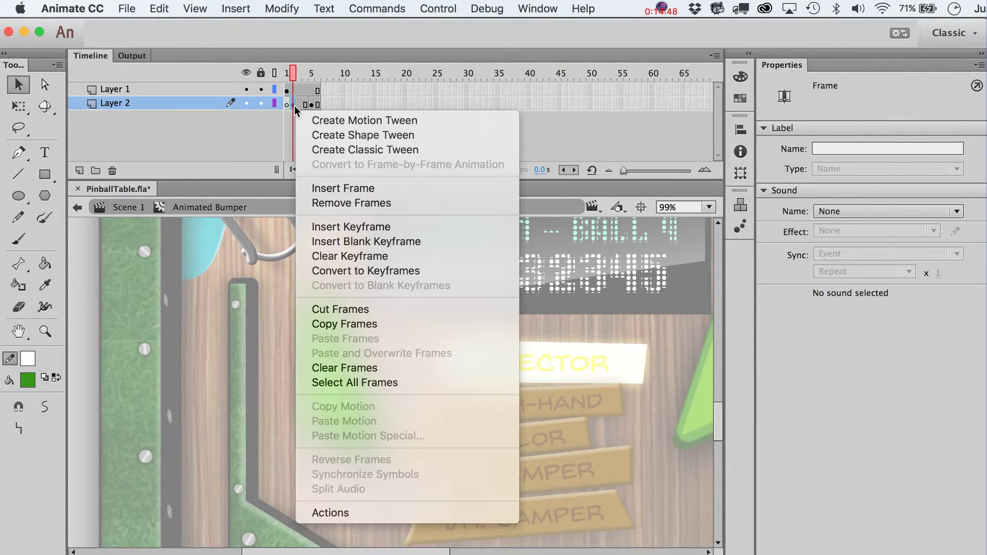
left_click(341, 135)
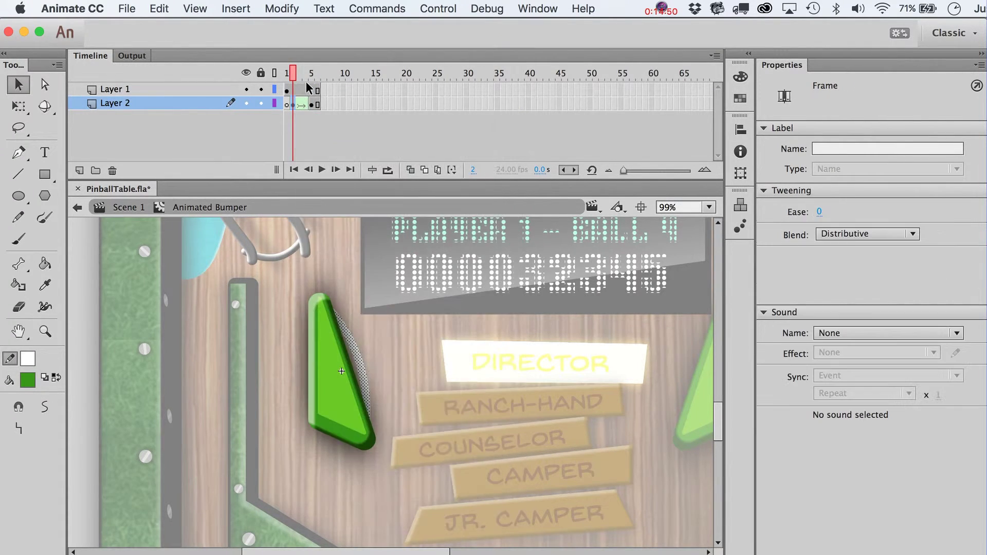
key("Return")
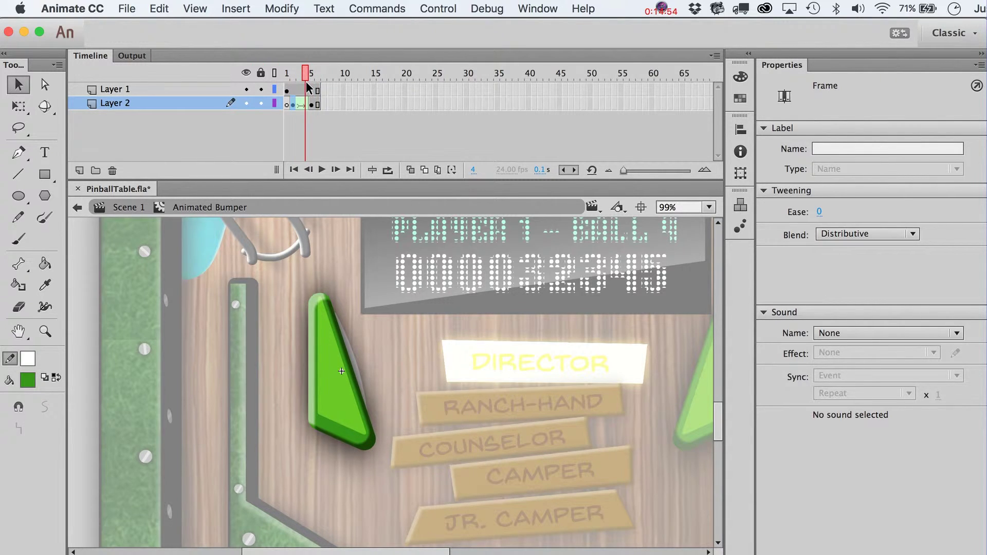
Step: Insert a blank keyframe at frame 6 of Layer 2 and play the animation again
left_click(318, 104)
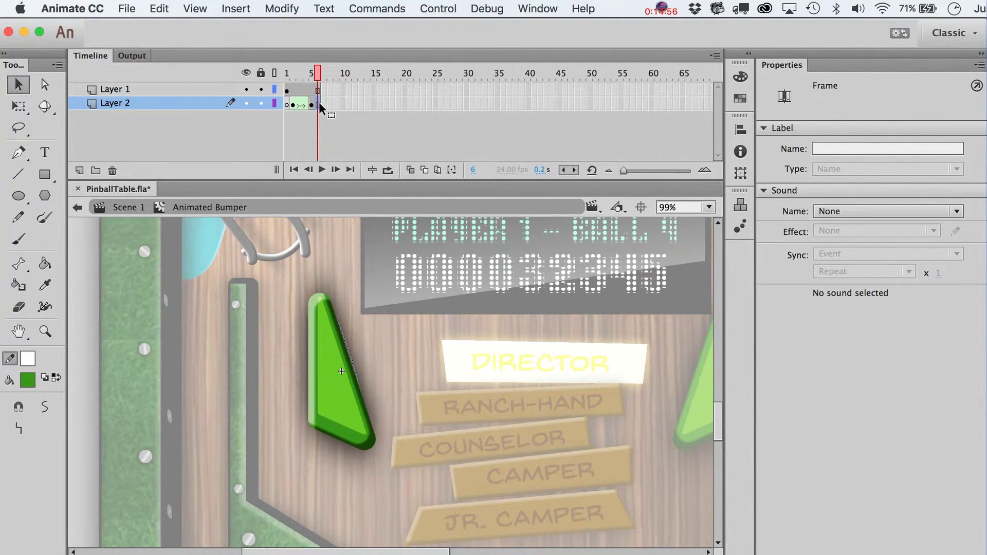
key("F7")
left_click(280, 80)
key("Return")
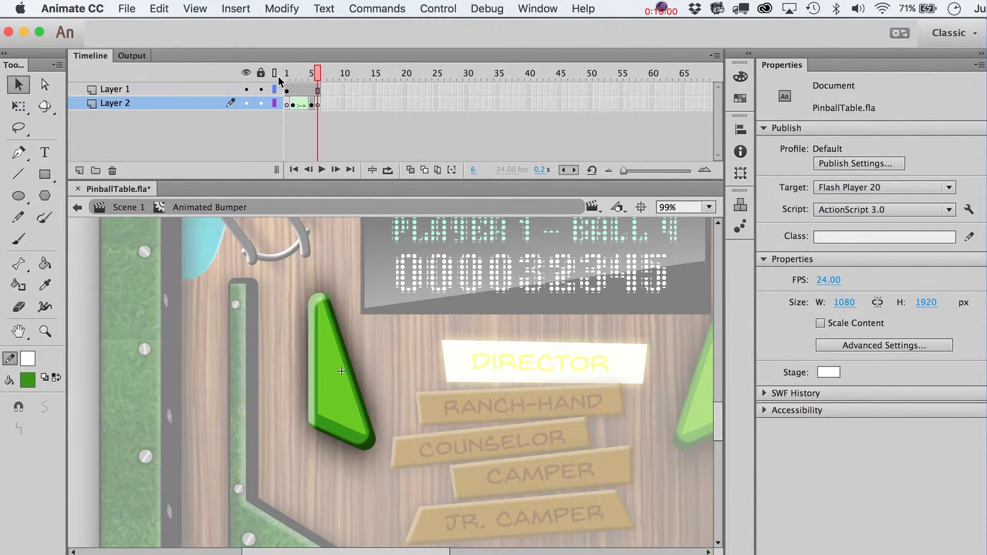
Step: Remove frame 4 from both layers to shorten the rebound, replay it and return to frame 2
left_click(305, 91)
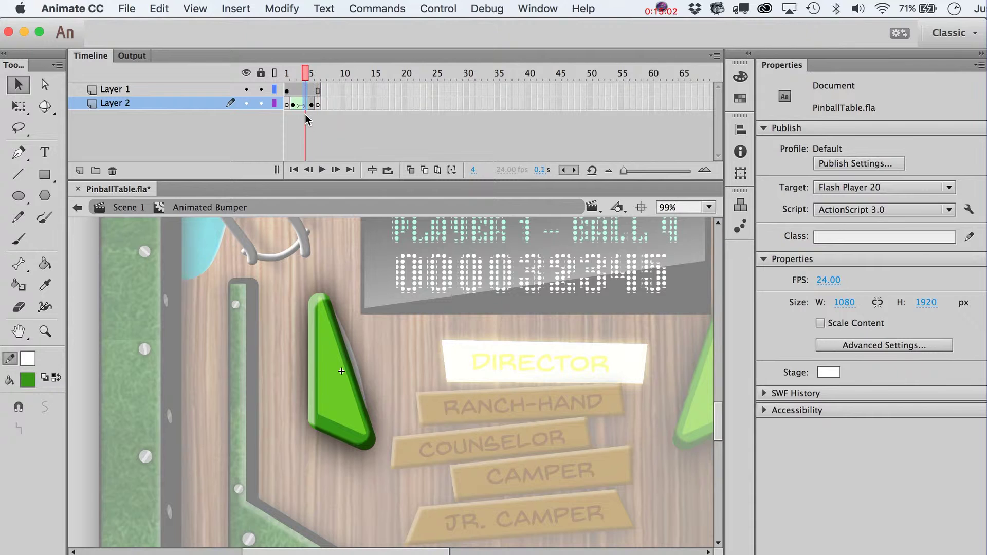
right_click(306, 105)
left_click(345, 202)
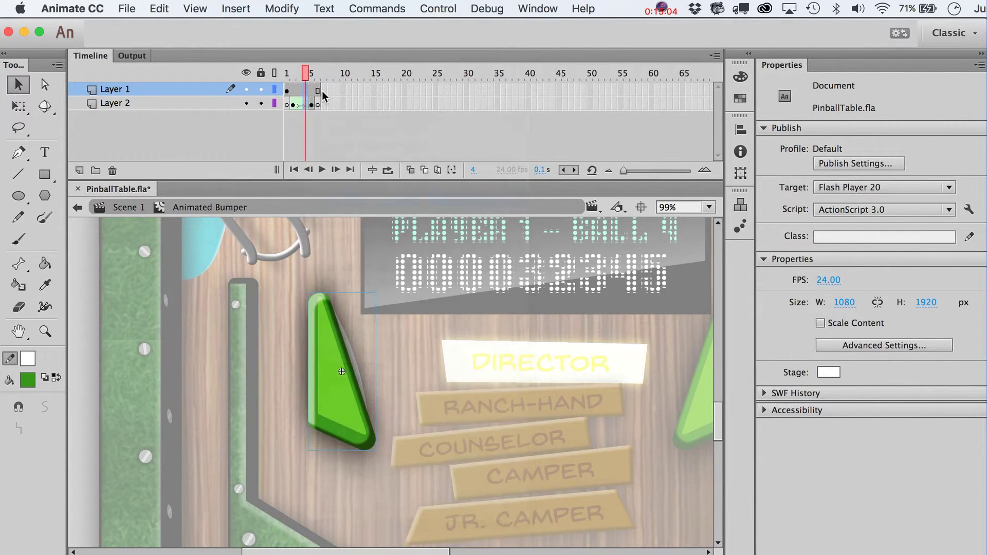
left_click(292, 75)
key("Return")
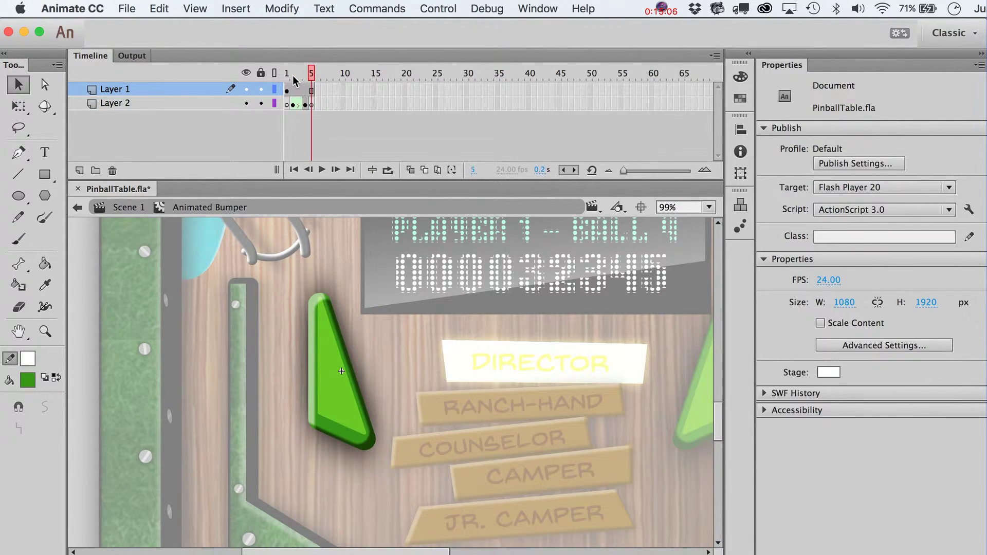
left_click(292, 75)
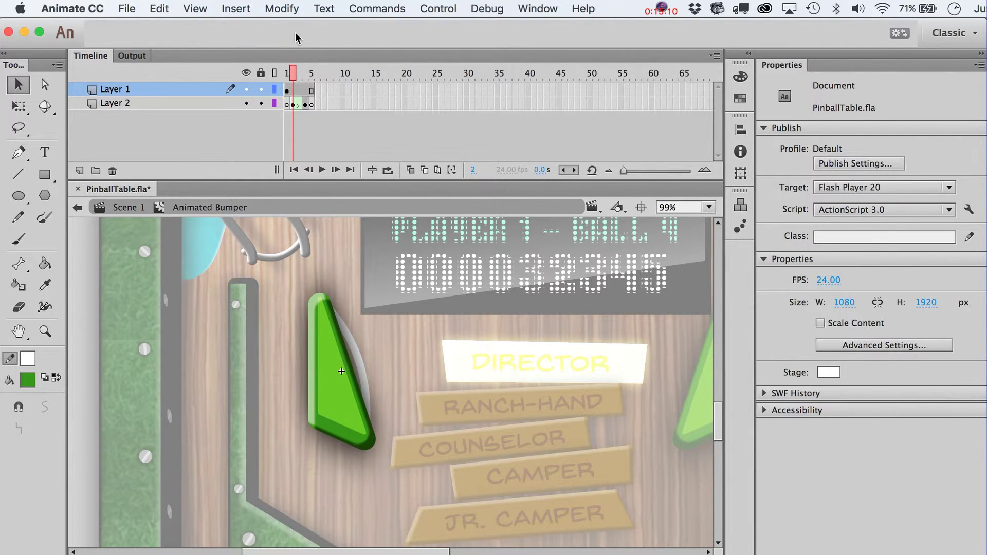
Step: Add a new layer above Layer 1 and insert a blank keyframe at its frame 2
left_click(78, 172)
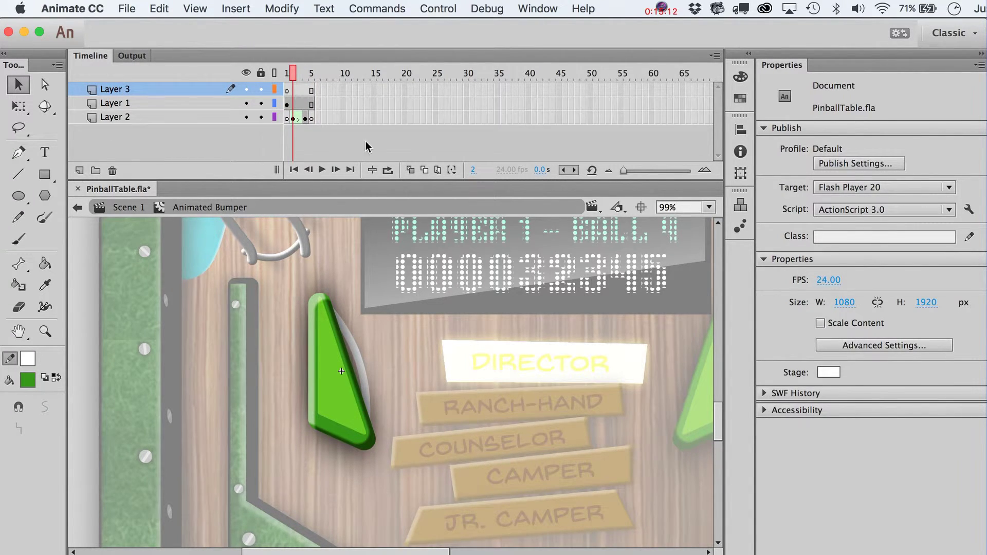
left_click(295, 93)
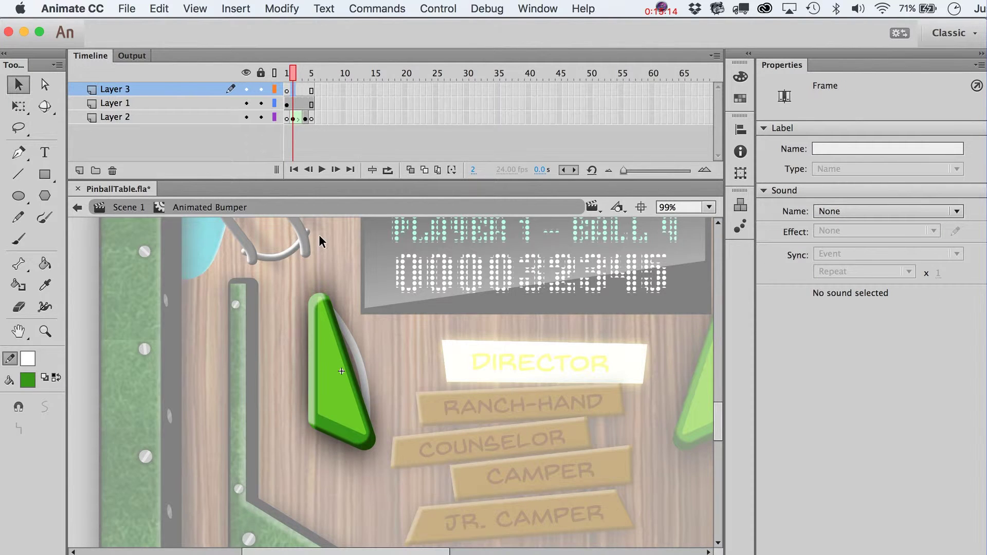
key("F7")
Step: Draw a pale yellow rectangle without a stroke on Layer 3 and reshape it into a triangle inset within the green bumper's face
left_click(44, 175)
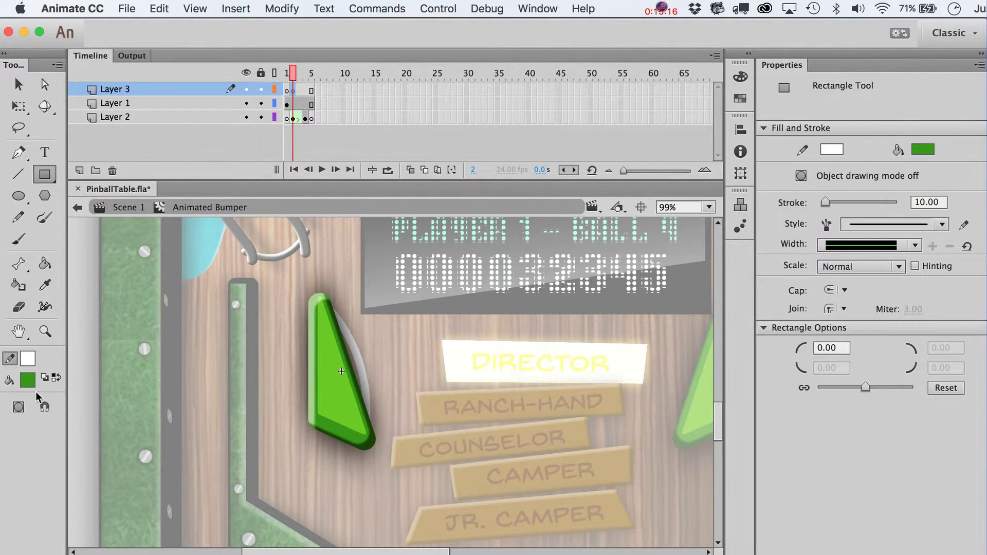
left_click(27, 380)
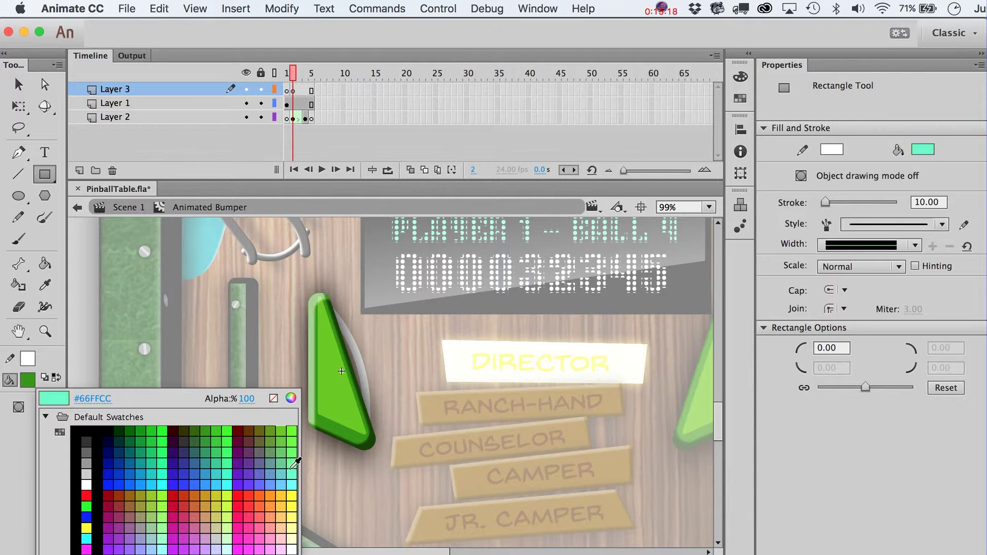
left_click(292, 528)
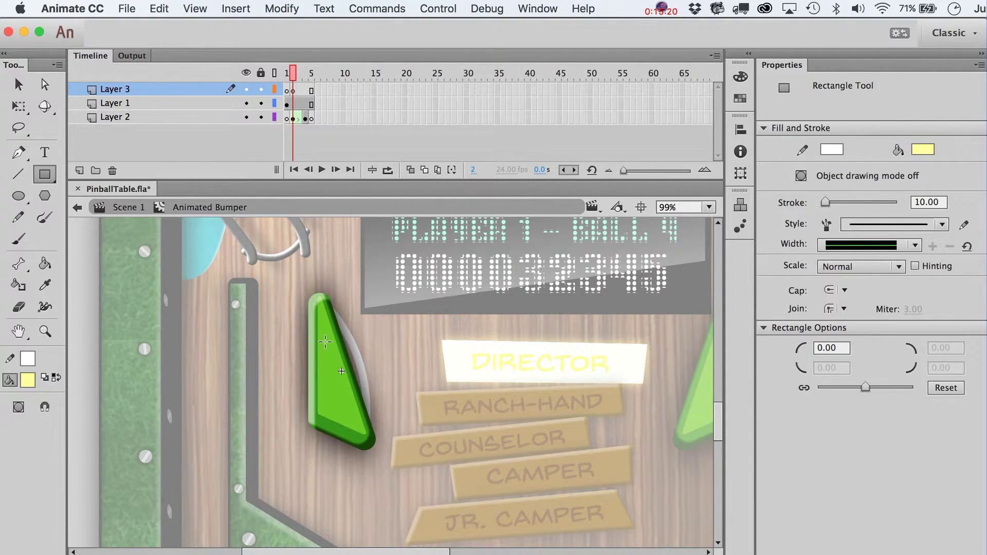
left_click_drag(325, 341, 355, 418)
key("v")
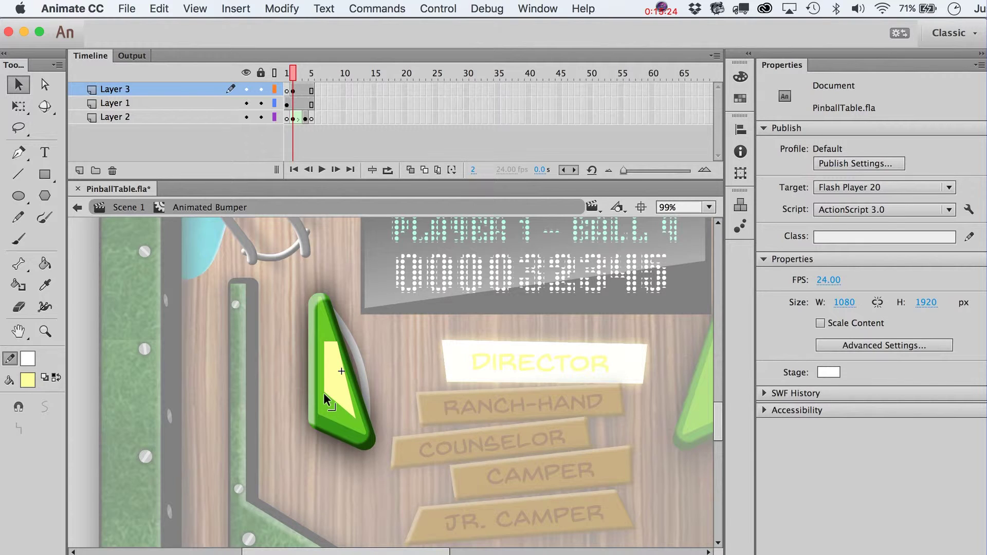
left_click_drag(338, 346, 323, 322)
Step: Make the yellow triangle flash on Layer 3 with blank keyframes at frames 3 and 5 and a filled keyframe at frame 4, and play it
left_click(297, 91)
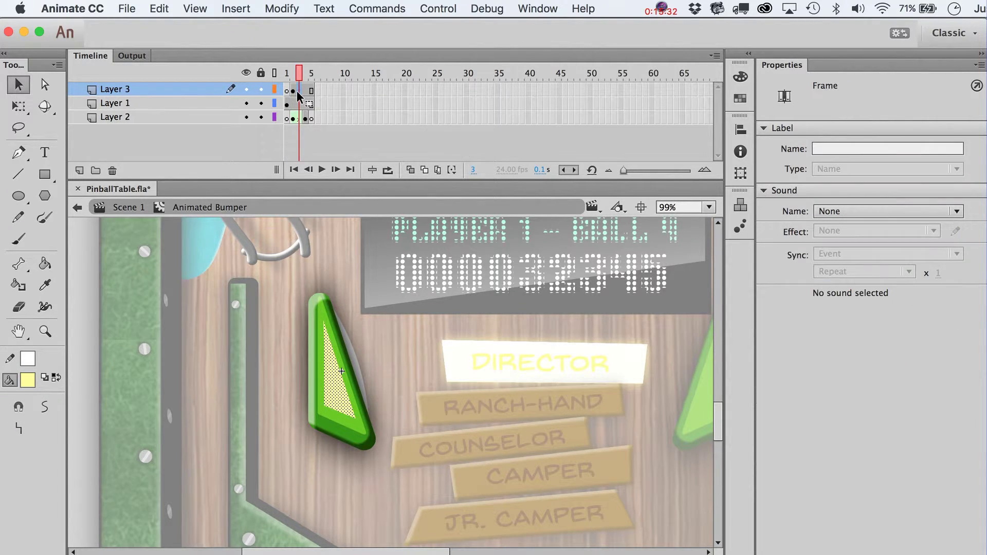
key("F6")
key("super+shift+a")
key("Return")
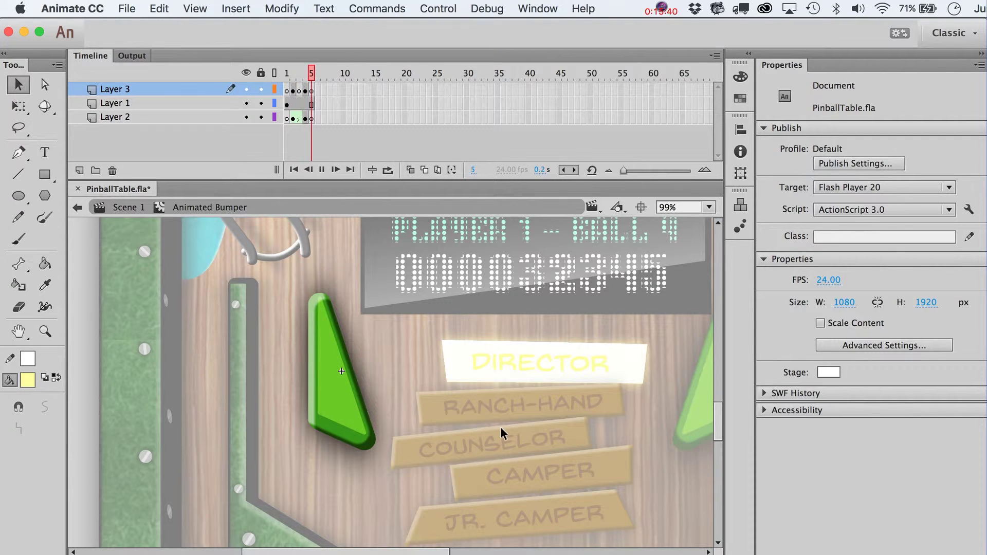
Step: Convert the yellow triangle in frame 2 of Layer 3 into a movie clip symbol
left_click(293, 77)
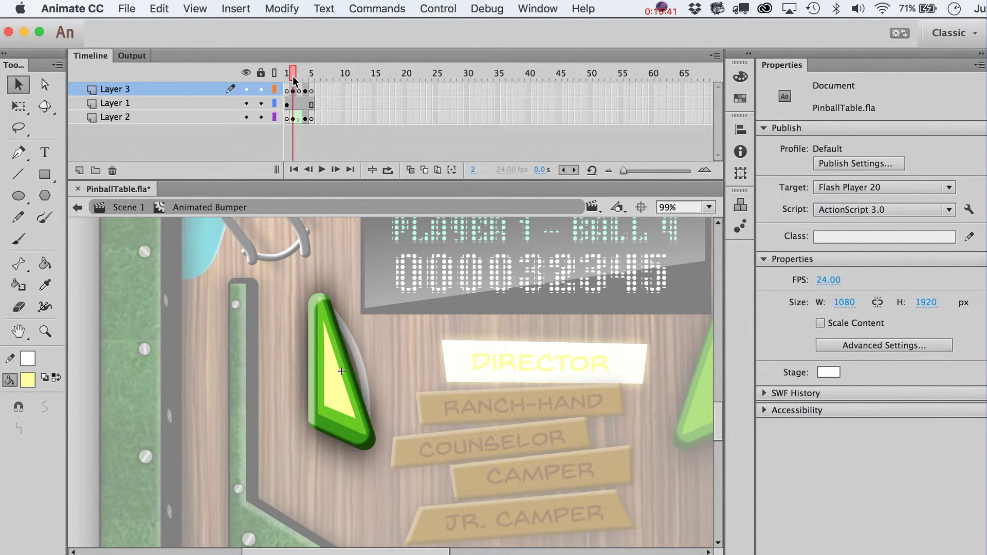
left_click(336, 402)
key("F8")
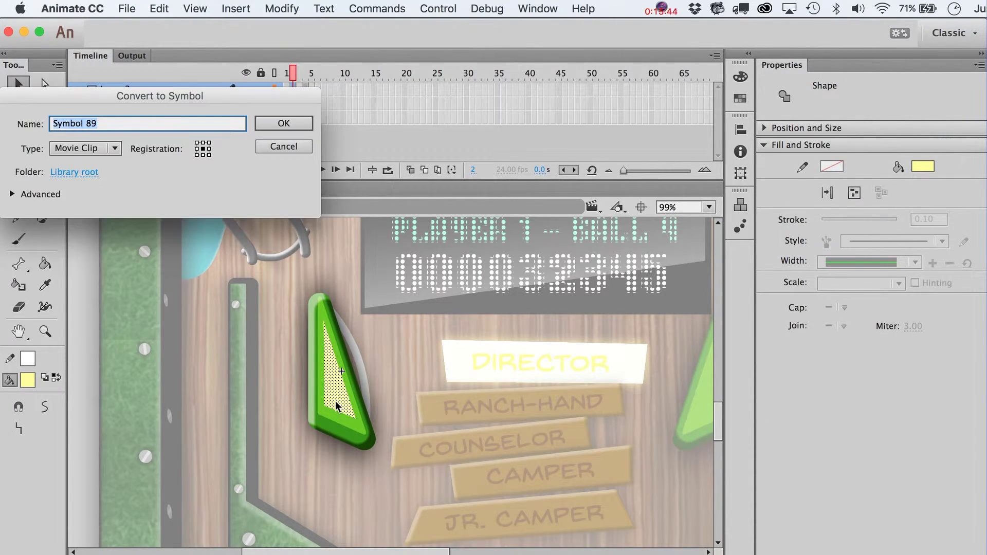
key("Return")
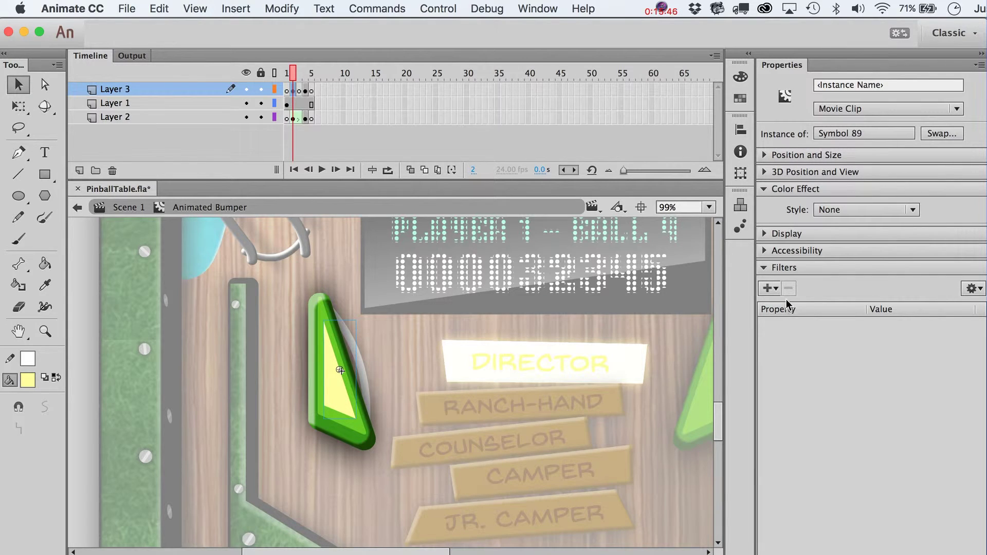
Step: Add a Glow filter to the triangle movie clip and set the glow color to light yellow
left_click(769, 288)
left_click(785, 340)
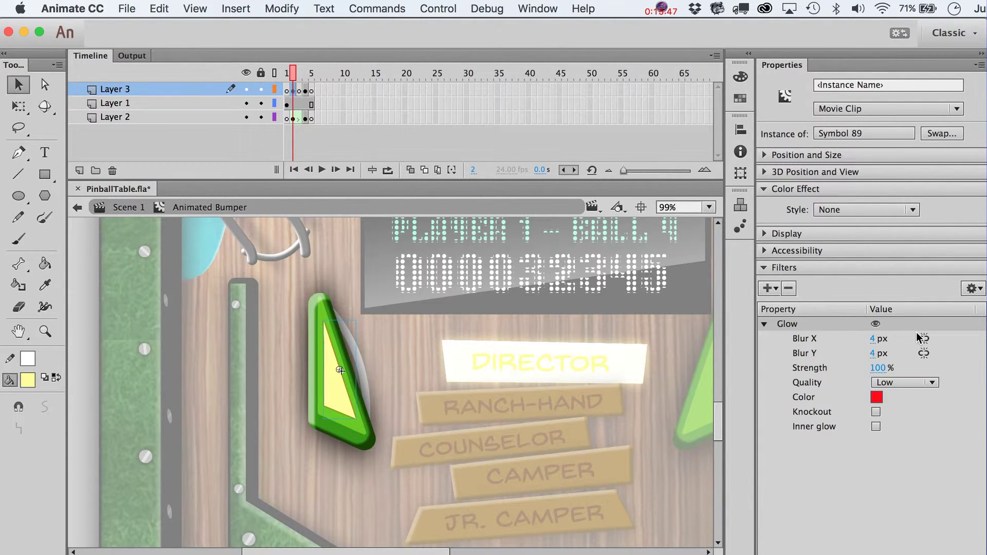
left_click(877, 397)
left_click(863, 528)
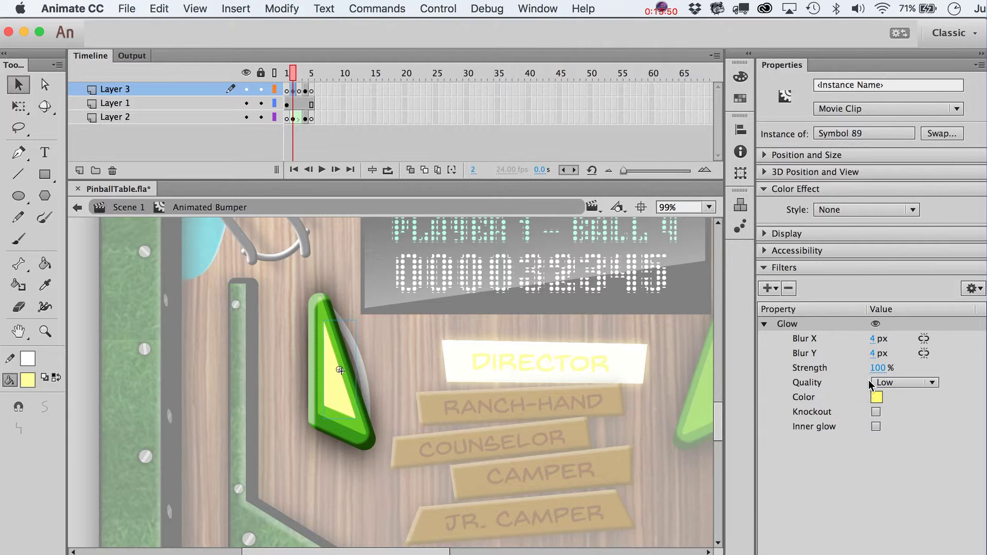
Step: Set the triangle's glow to Blur X 18 px, Blur Y 48 px, strength 194% and High quality
left_click_drag(874, 338, 904, 353)
left_click_drag(878, 368, 939, 359)
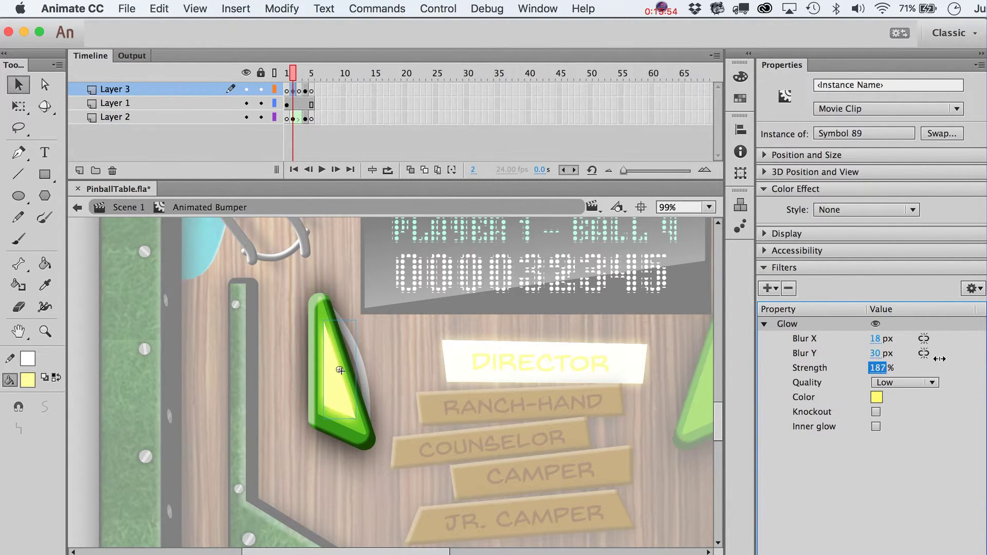
left_click(905, 382)
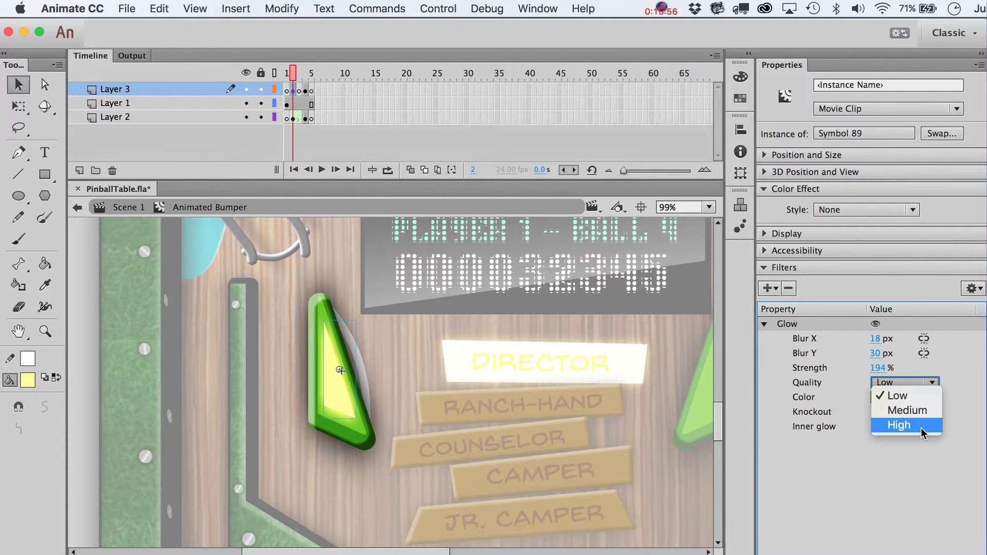
left_click(899, 428)
left_click(489, 324)
left_click(329, 379)
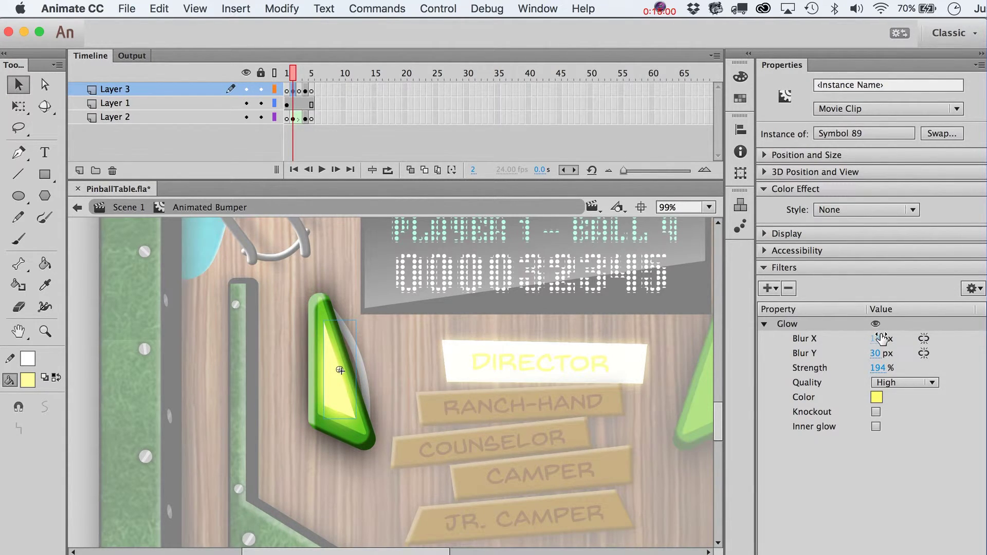
left_click_drag(876, 353, 901, 351)
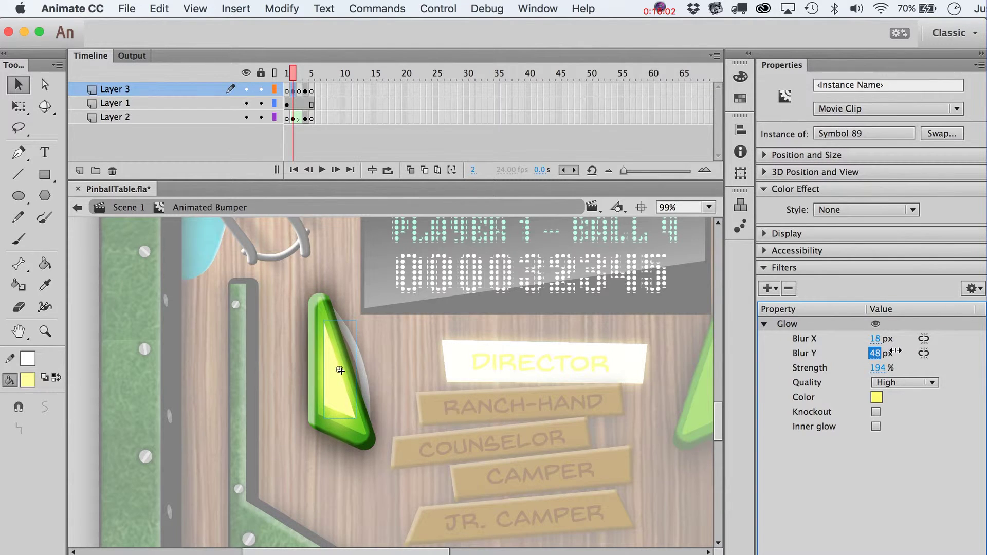
left_click(525, 357)
Step: Replace the plain yellow triangle in frame 4 of Layer 3 with the glowing clip from frame 2, and place a copy in frame 3
left_click(296, 93)
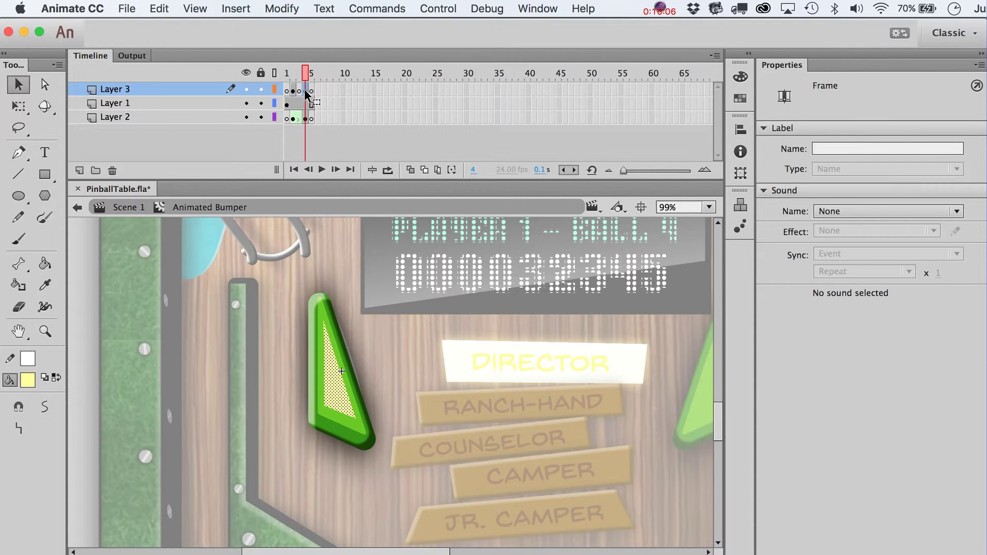
left_click(305, 91)
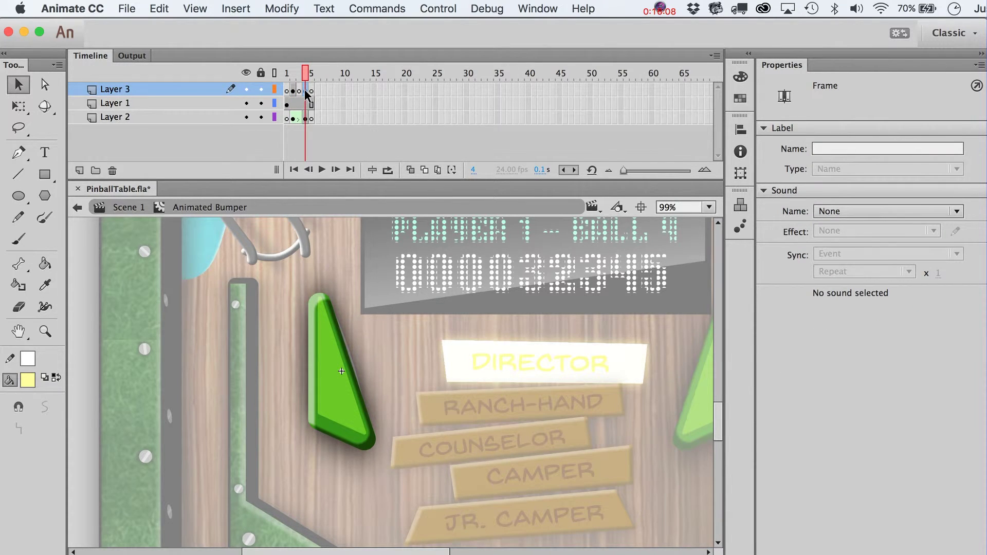
left_click_drag(305, 91, 299, 91)
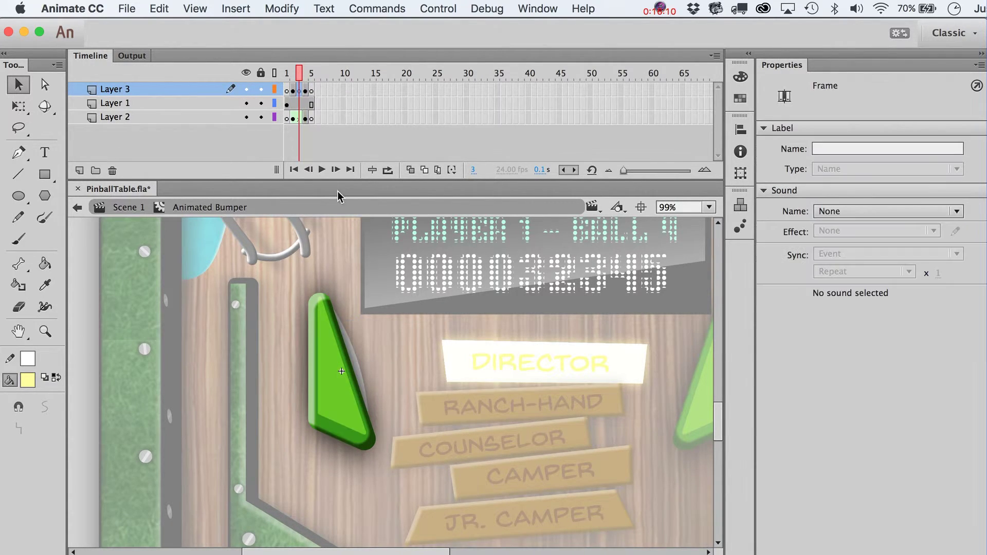
left_click(300, 91)
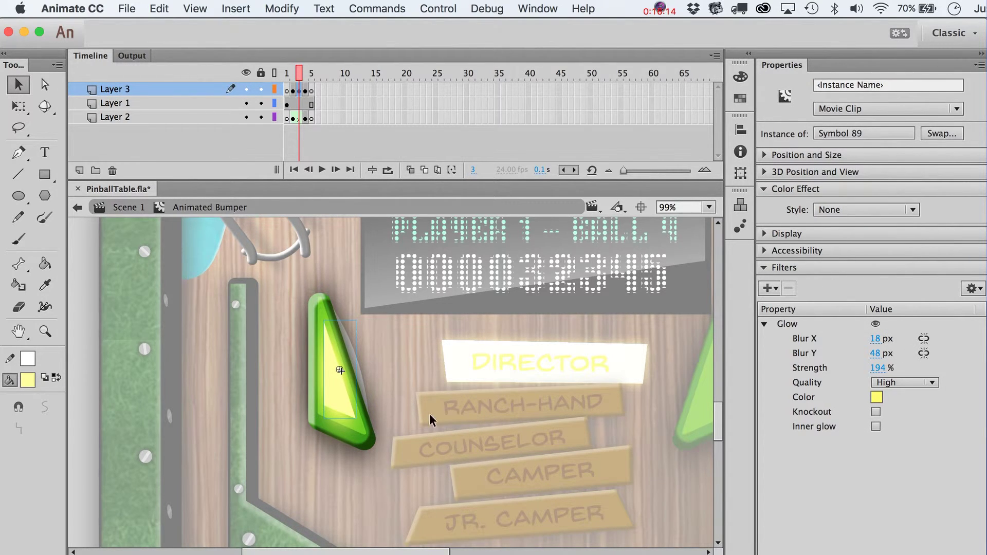
Step: Apply an Alpha color effect to the glowing triangle in frame 3 and reduce it to partial transparency
left_click(847, 212)
left_click(850, 294)
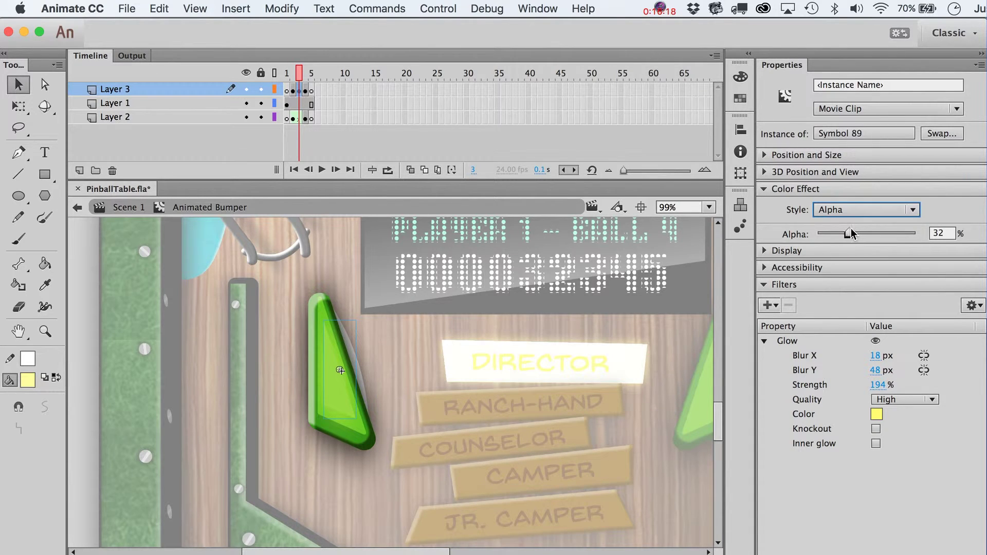
left_click_drag(848, 234, 872, 233)
left_click(579, 343)
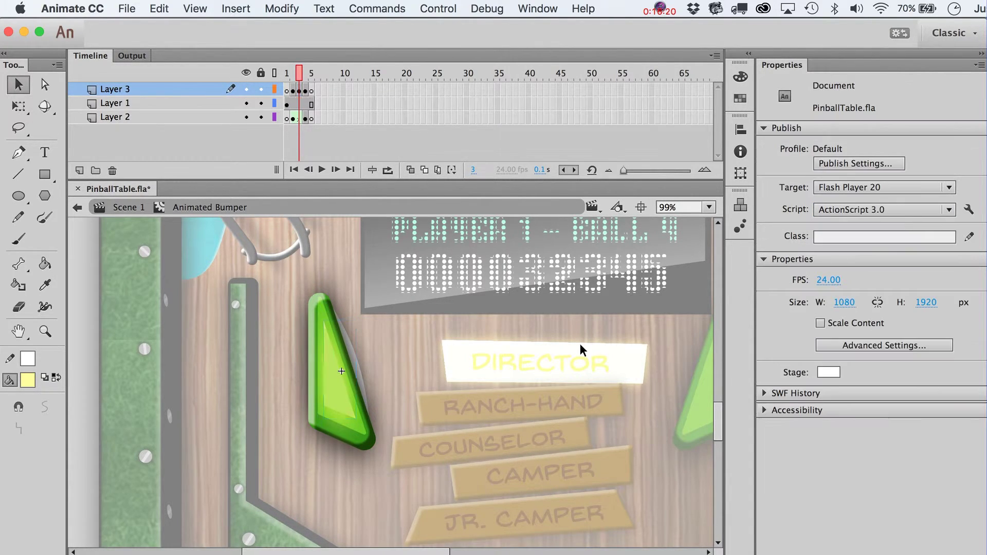
Step: Place a copy of the glowing triangle in frame 5 of Layer 3 and apply an Alpha color effect of 53%
key("Return")
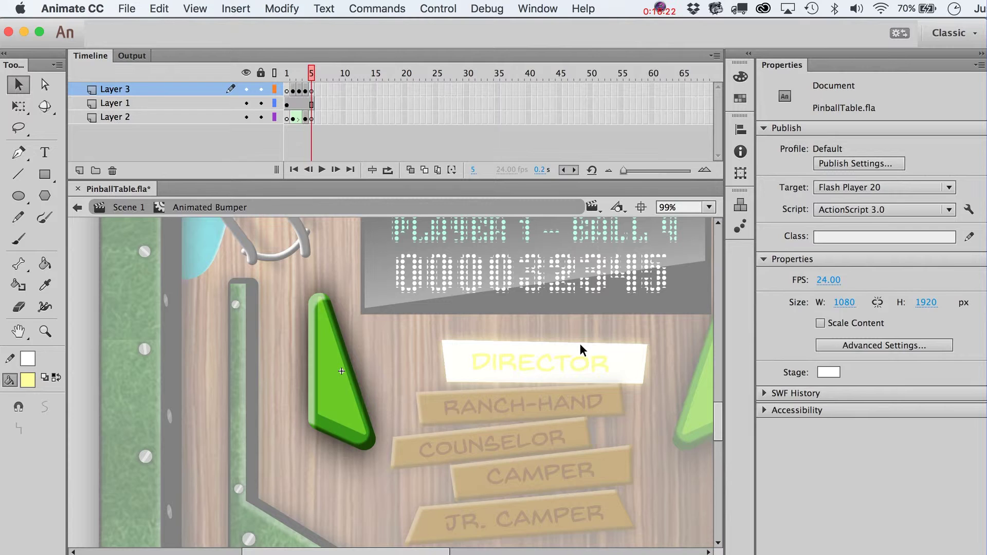
left_click(311, 85)
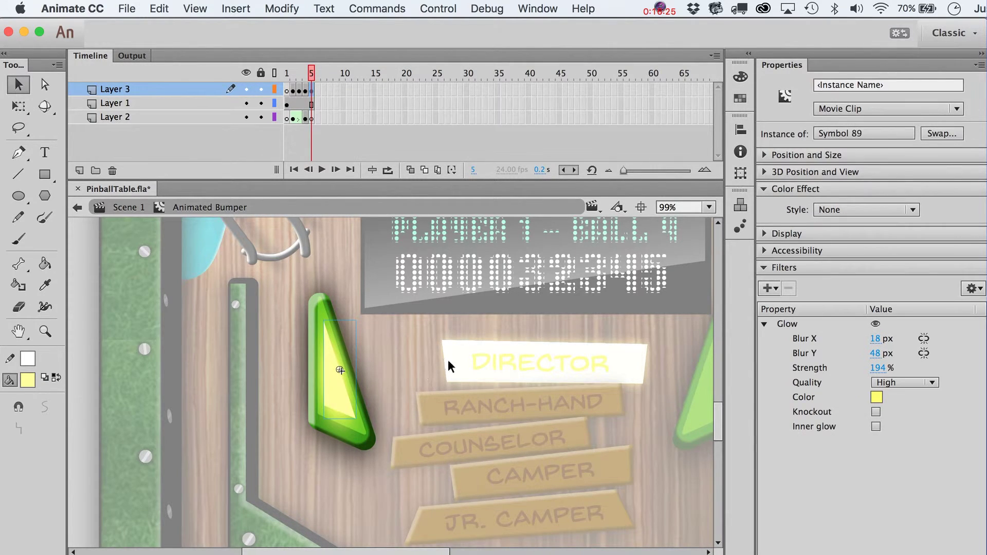
left_click(855, 208)
left_click(860, 292)
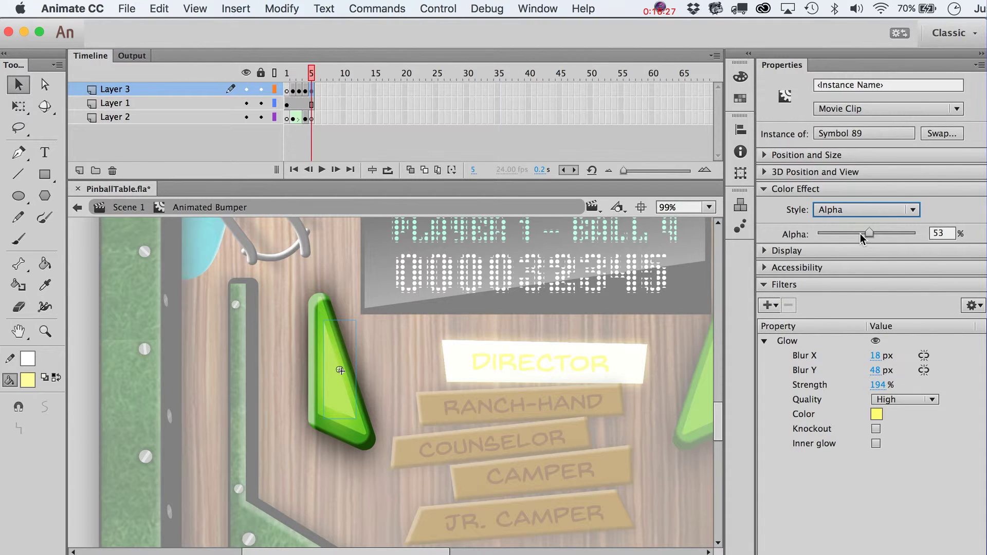
left_click(352, 400)
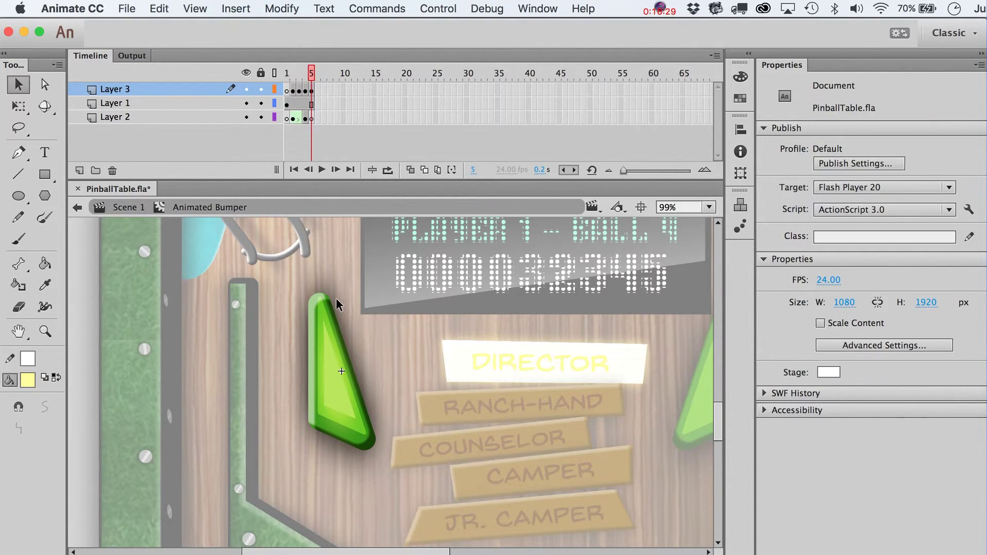
key("Return")
Step: Copy the semi-transparent triangle into frame 1 of Layer 3 and reduce its glow to about Blur X 7 px and Blur Y 5 px
left_click(342, 373)
left_click(287, 89)
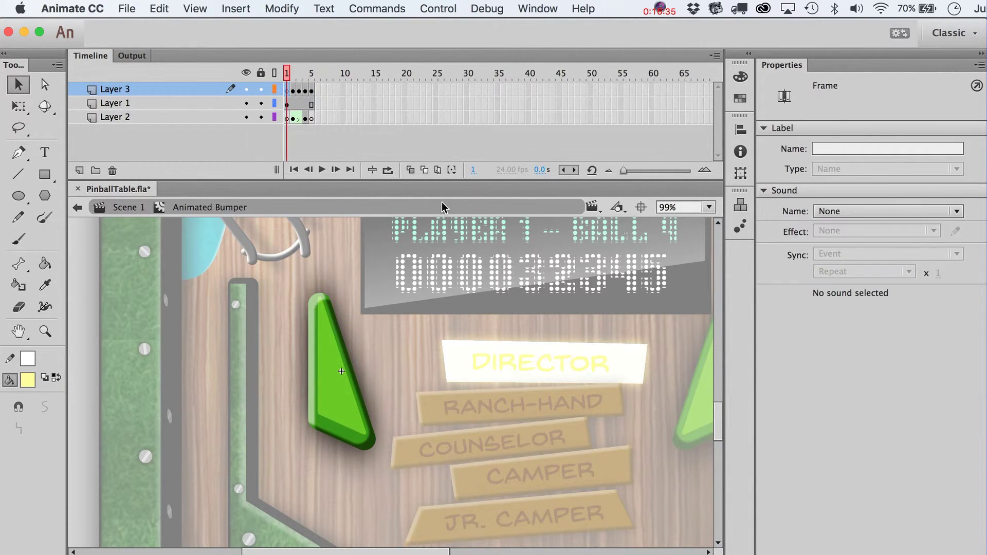
left_click(516, 404)
left_click(329, 400)
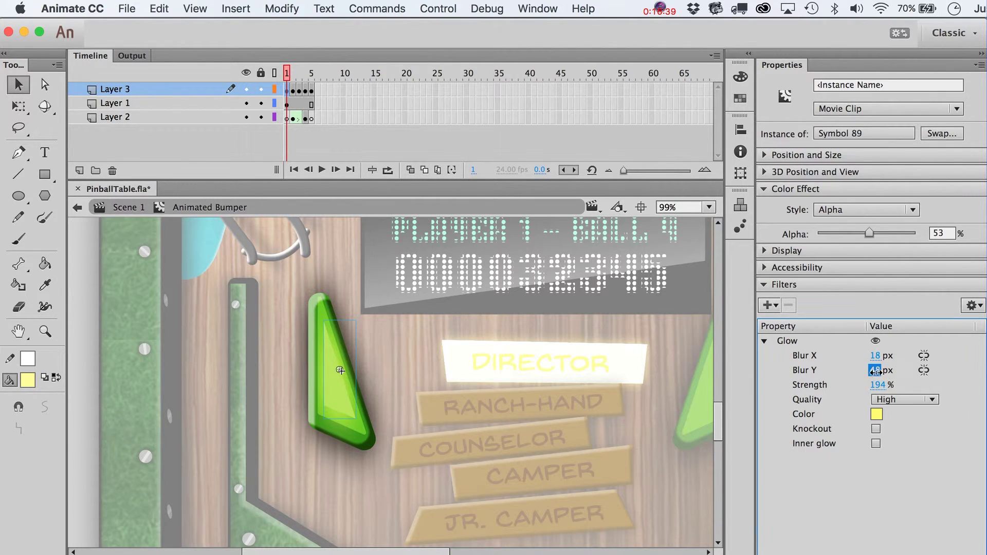
left_click_drag(875, 370, 859, 354)
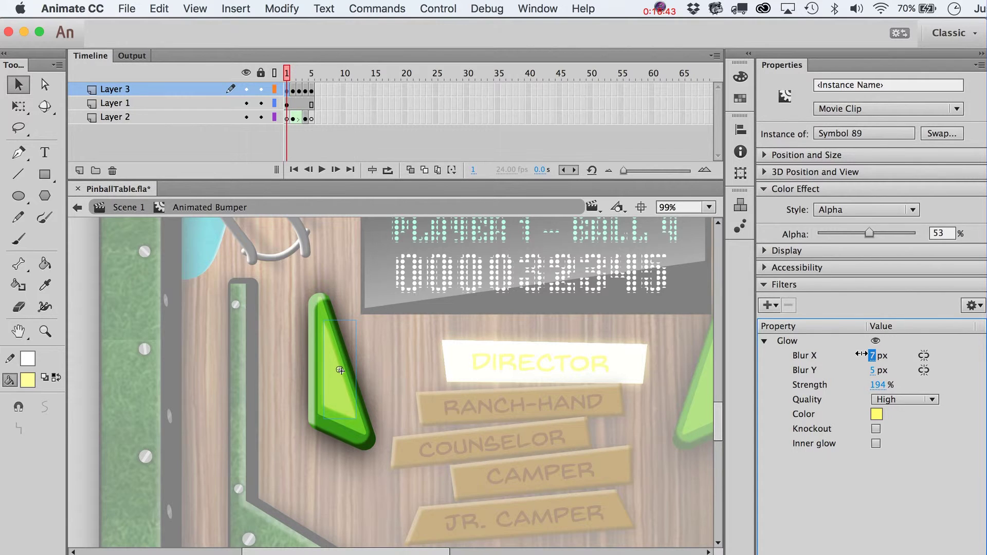
left_click(615, 340)
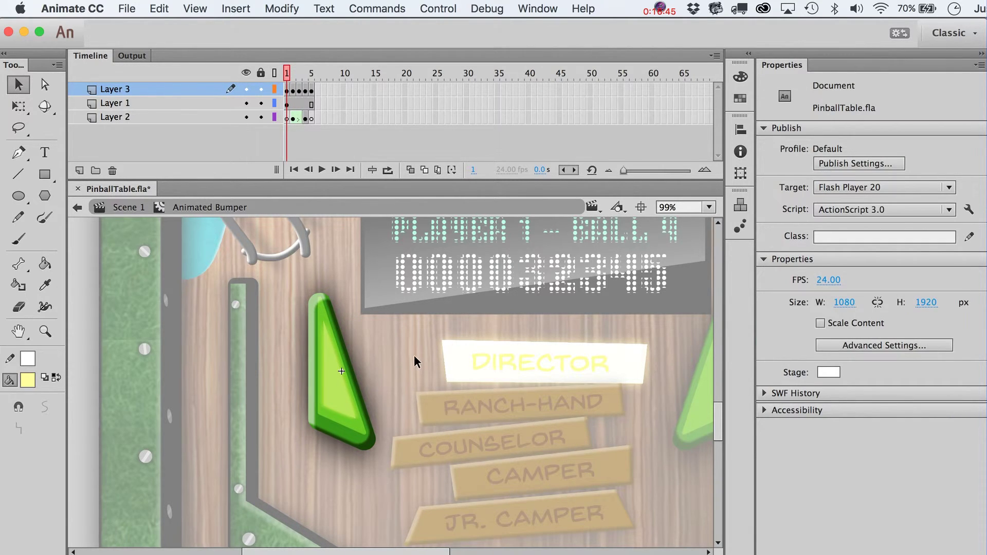
Step: Return to Scene 1 and delete the old green triangular bumper on the pinball table's right side
double_click(485, 427)
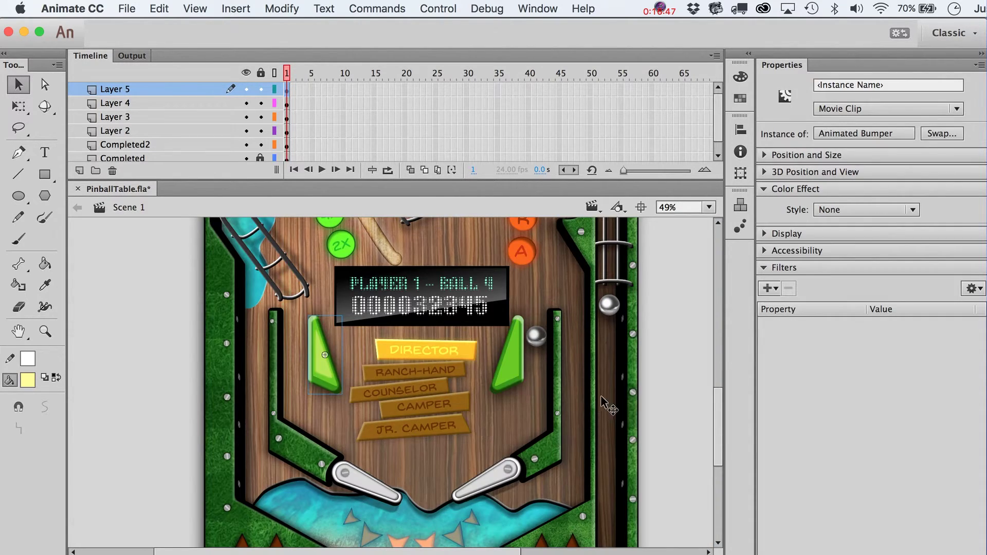
left_click(535, 377)
left_click(513, 368)
key("Delete")
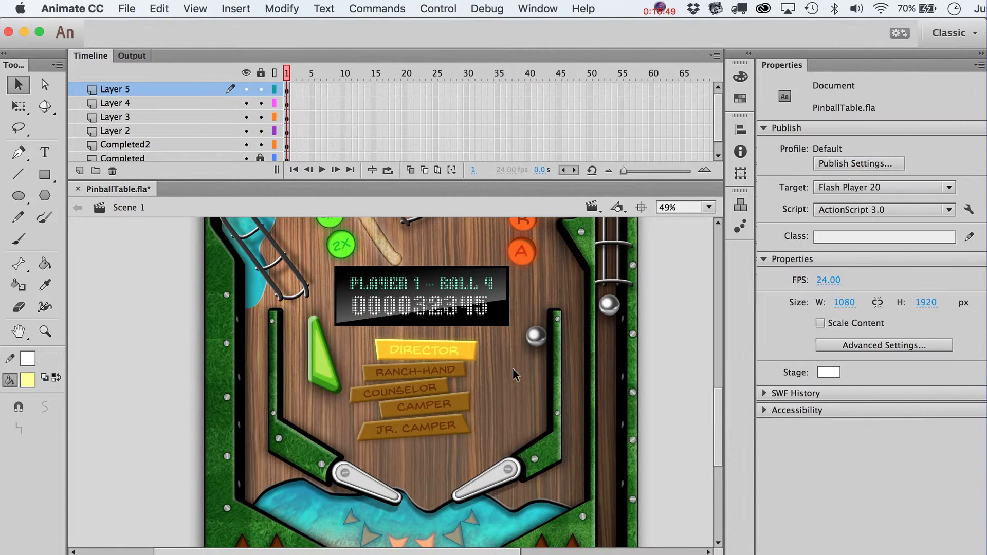
Step: Duplicate the Animated Bumper, flip the copy horizontally and position it as the table's right bumper, nudging it slightly inward
left_click(320, 372)
left_click_drag(320, 372, 412, 371)
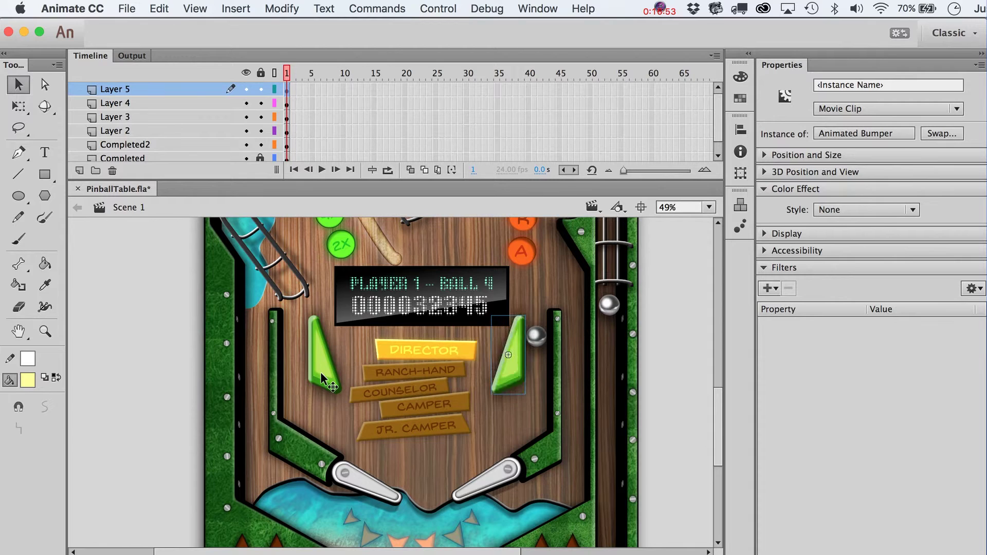
key("Left")
key("Left")
key("Left")
key("Left")
key("Left")
key("Left")
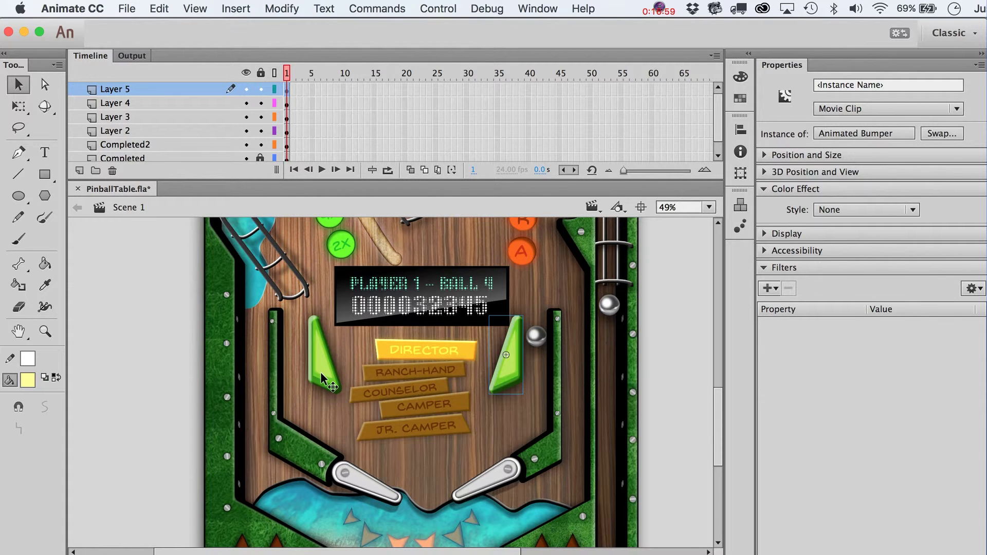
Step: Test the movie to check both animated bumpers, and close the preview
key("super+Return")
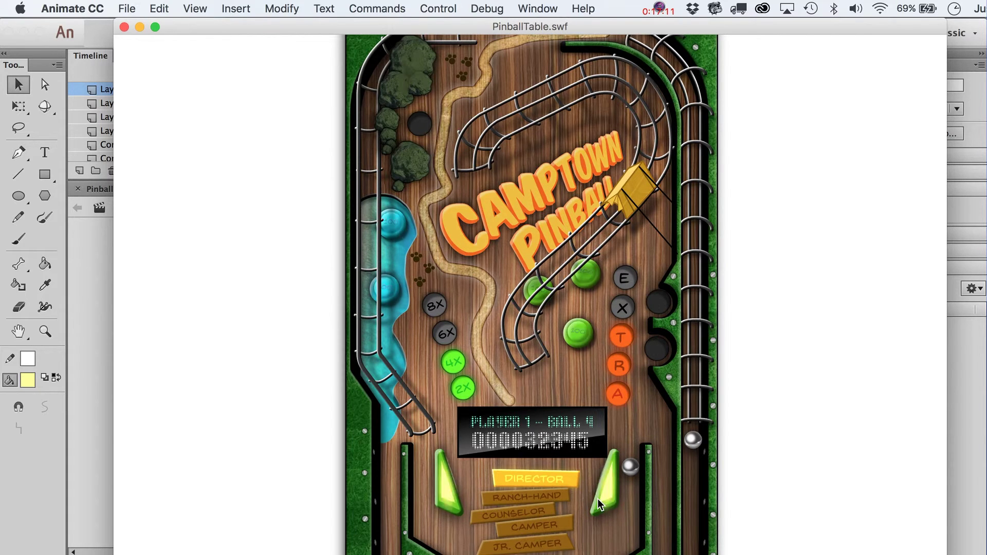
key("super+w")
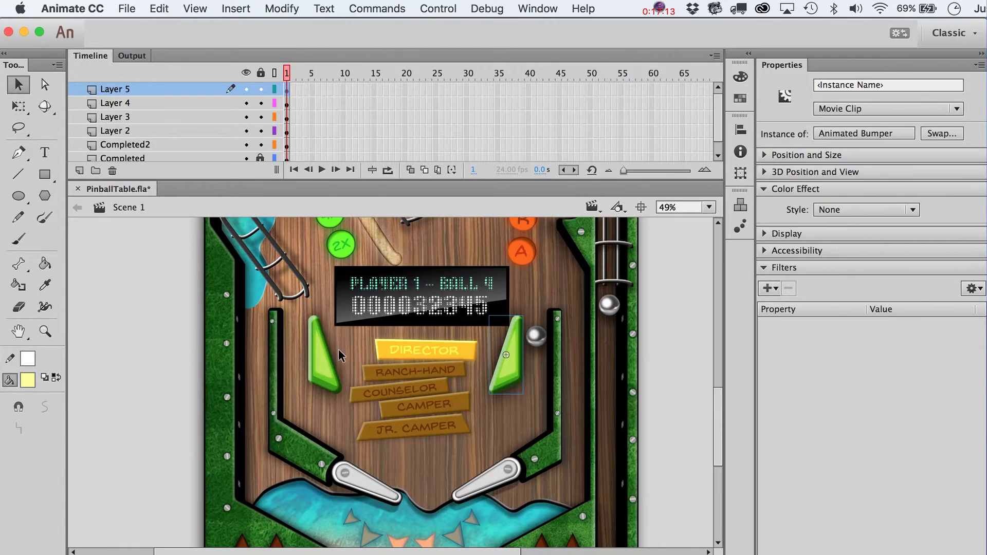
left_click(667, 385)
scroll(667, 384, "up", 3)
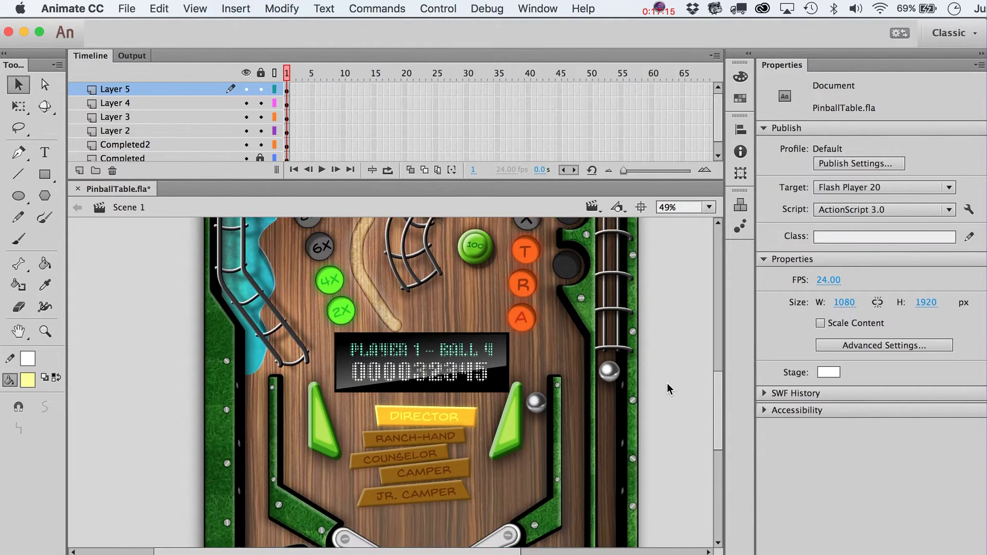
Step: Add an Adjust Color filter to both bumpers and shift the hue into negative values to turn them golden orange
left_click(336, 446)
left_click(508, 427, "shift")
scroll(626, 370, "down", 3)
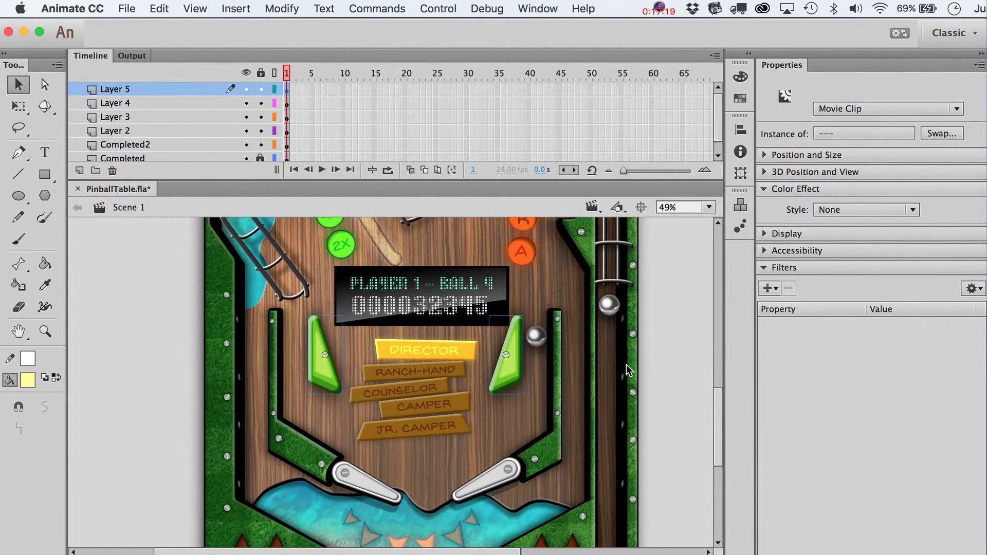
left_click(769, 288)
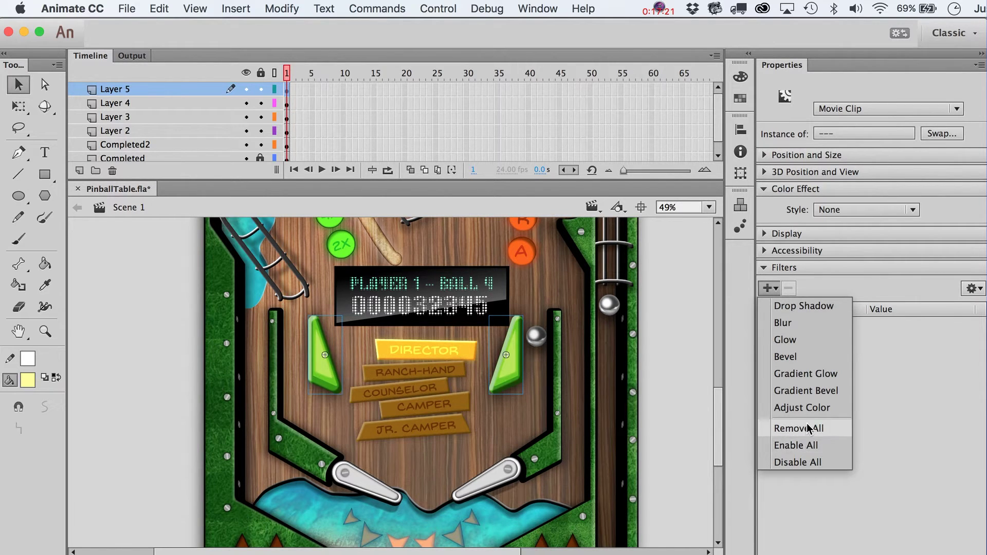
left_click(806, 408)
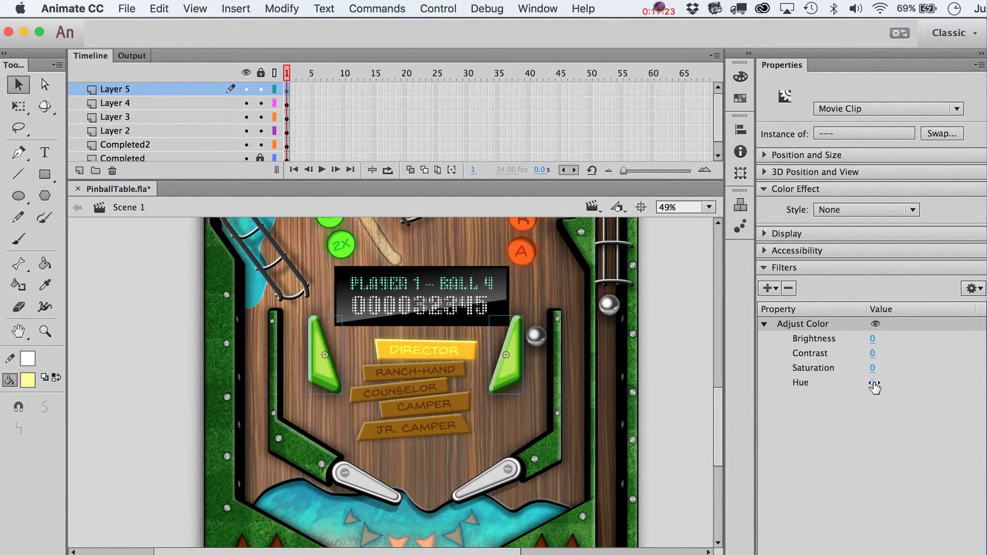
left_click_drag(872, 382, 831, 384)
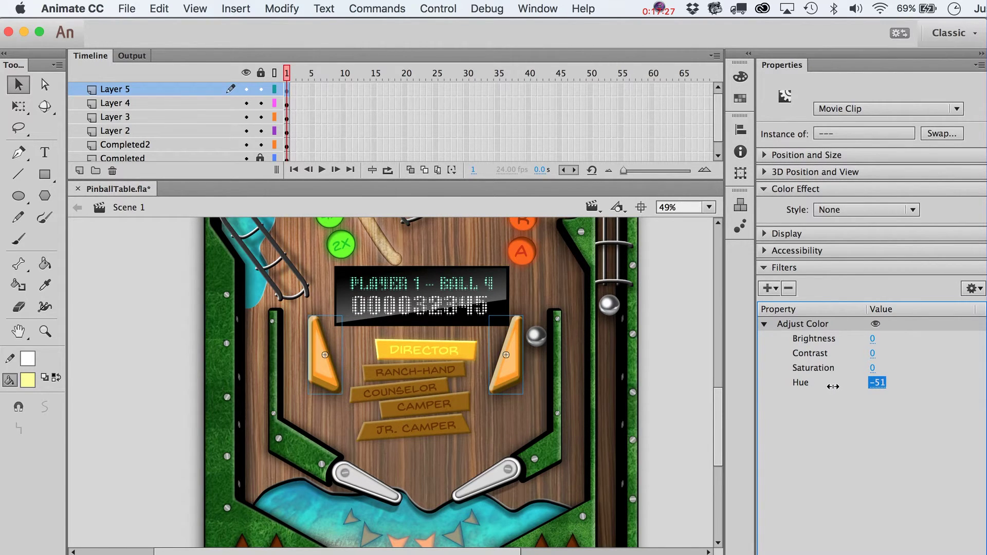
mouse_move(811, 388)
left_mouse_down()
mouse_move(782, 391)
mouse_move(946, 394)
mouse_move(822, 390)
left_mouse_up()
left_click(689, 358)
Step: Test the movie to check the recolored bumpers, close the preview and look over the whole pinball table
scroll(575, 387, "up", 3)
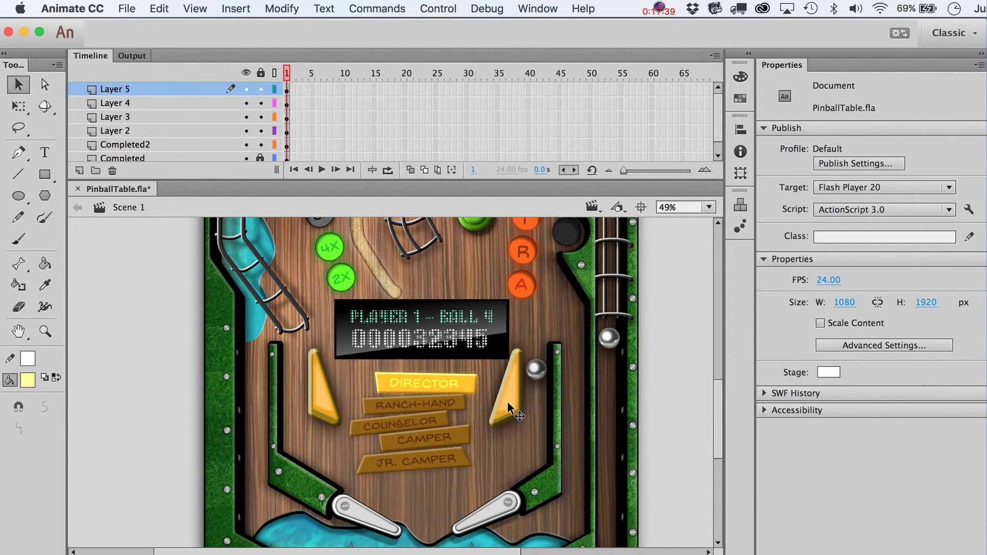
key("super+Return")
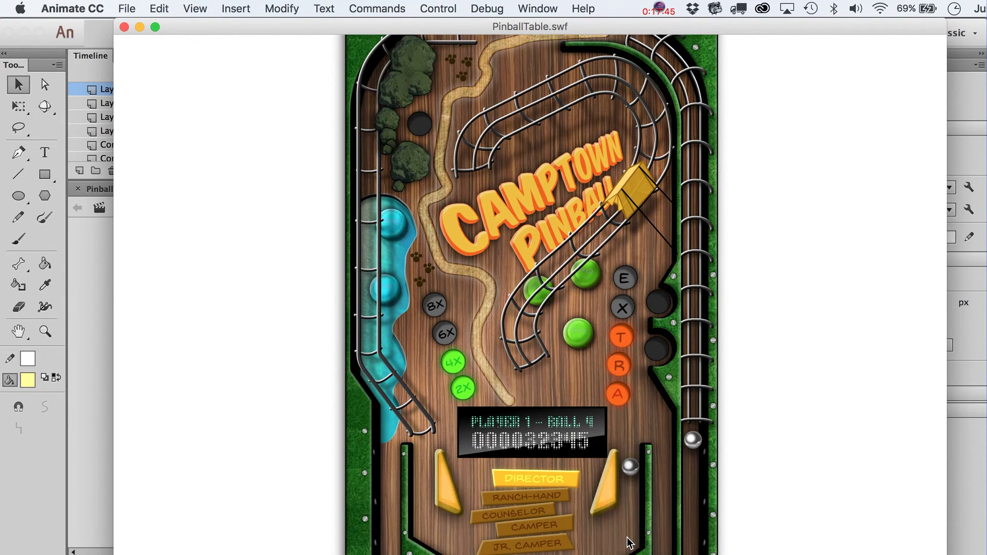
key("super+w")
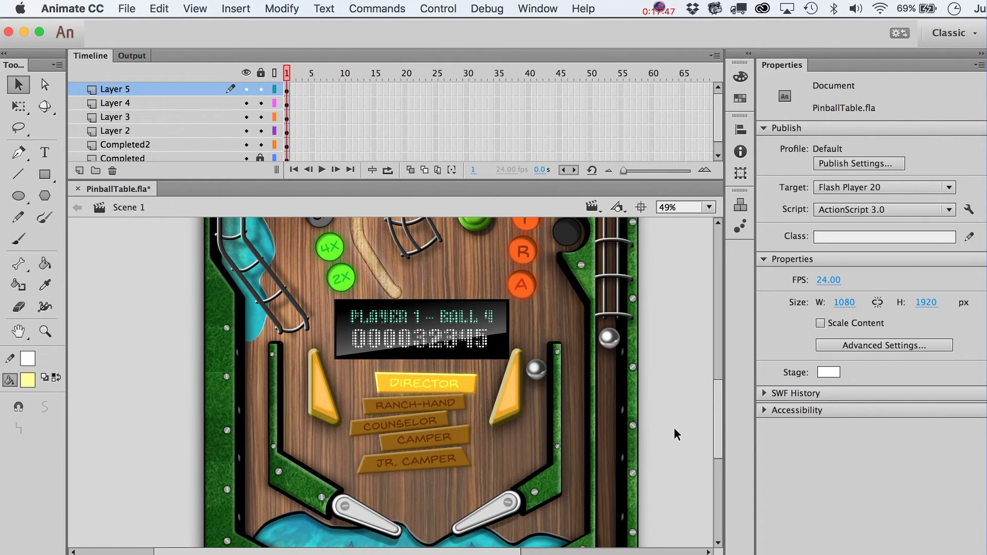
scroll(674, 428, "up", 10)
scroll(674, 427, "down", 3)
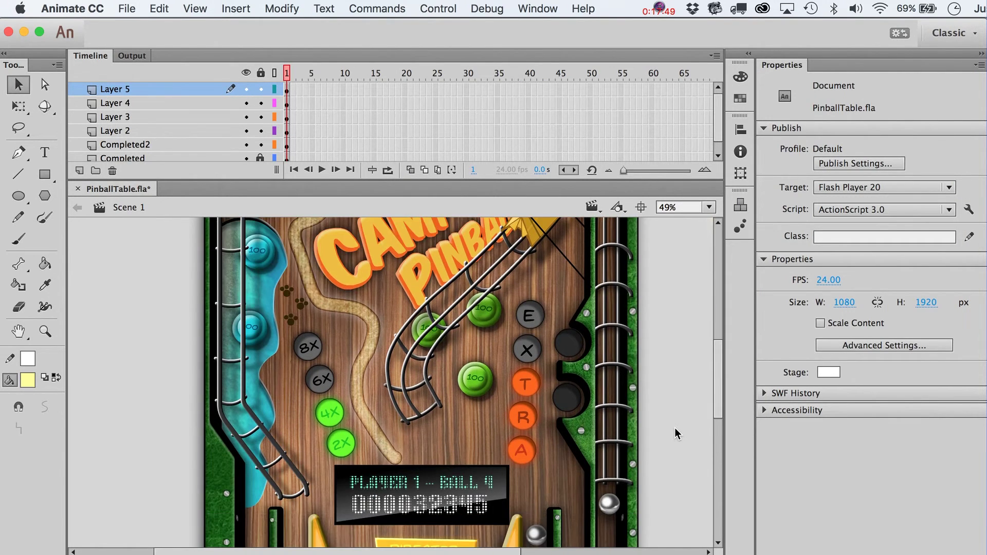
scroll(674, 428, "up", 10)
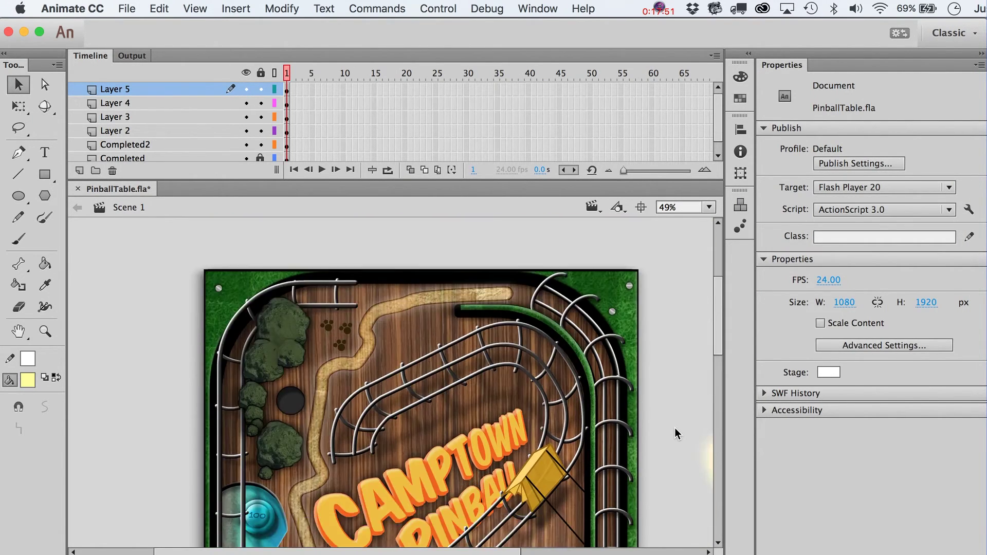
scroll(675, 428, "down", 15)
scroll(675, 433, "up", 3)
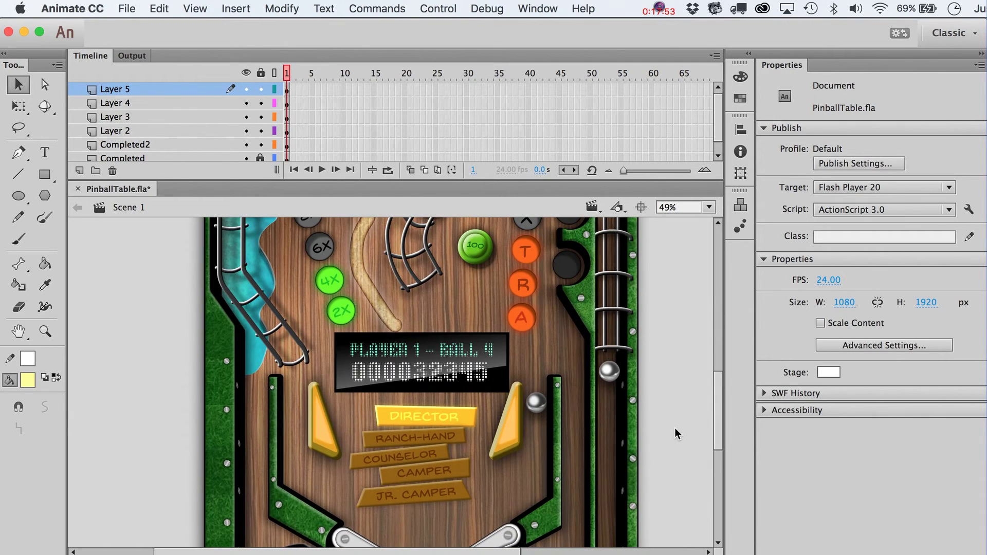